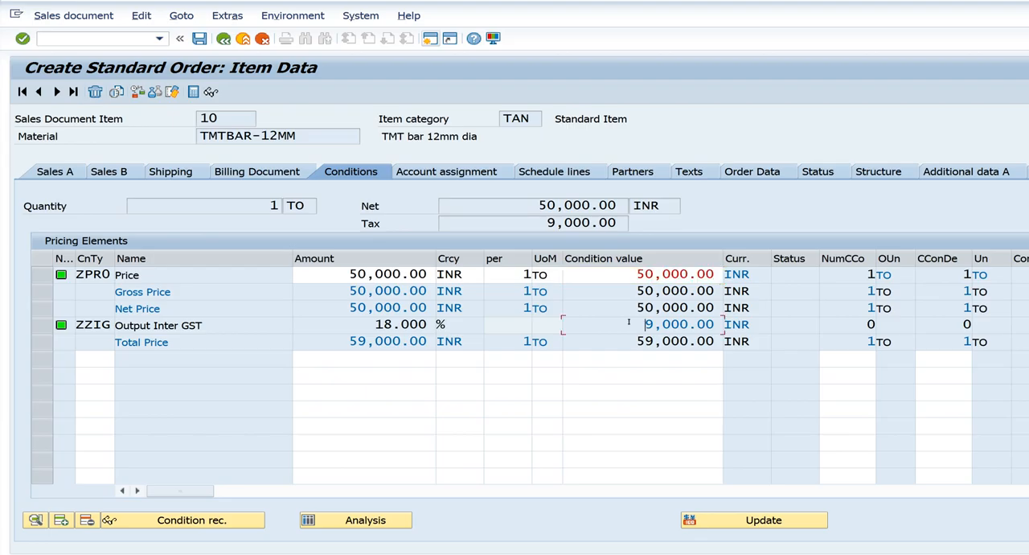
Leave the current order without saving it and start a new ZOR standard order for sales organization 55SO
click(673, 341)
click(223, 39)
click(223, 38)
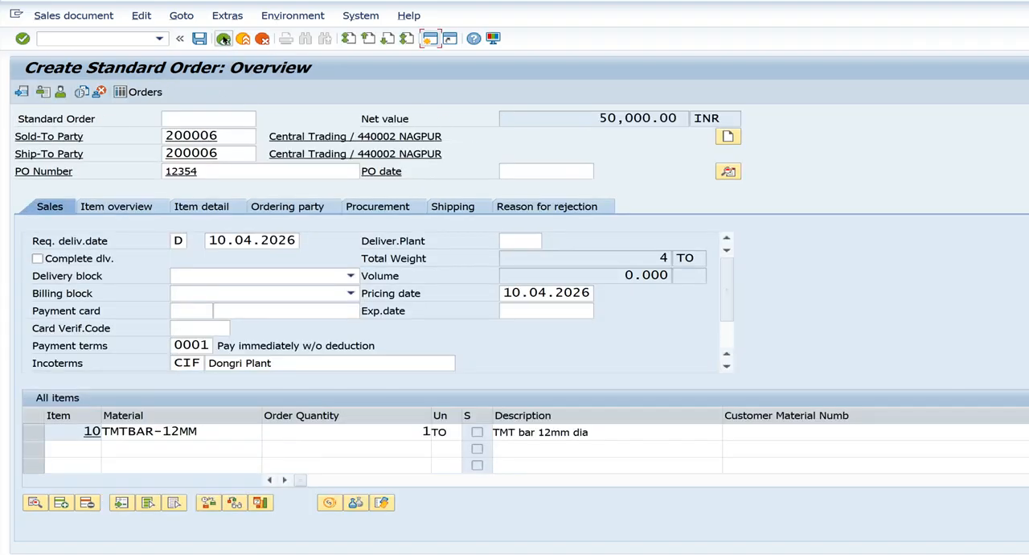
click(418, 275)
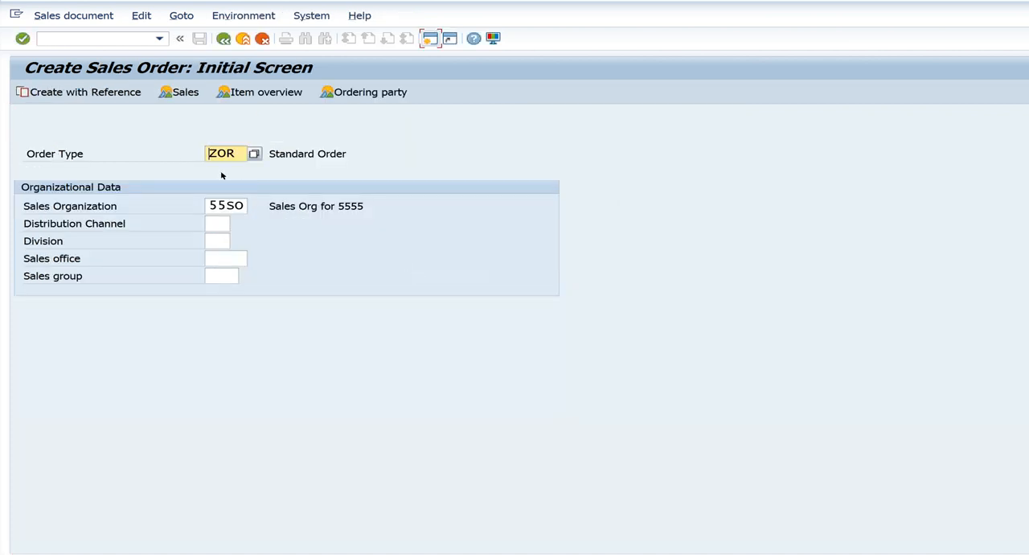
click(416, 100)
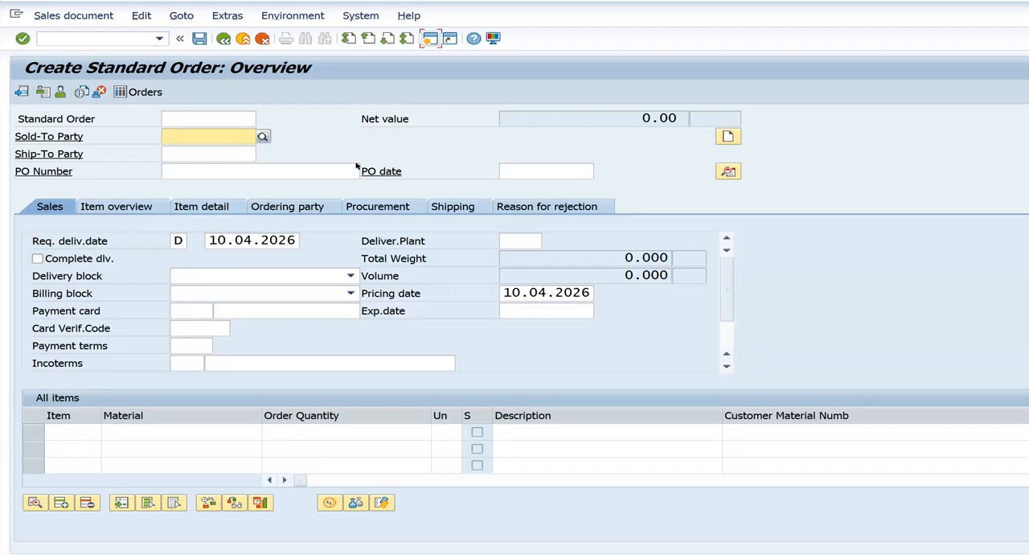
Set Moon Steel Dealer in Ranchi as the sold-to party and fill in the PO number
text(2)
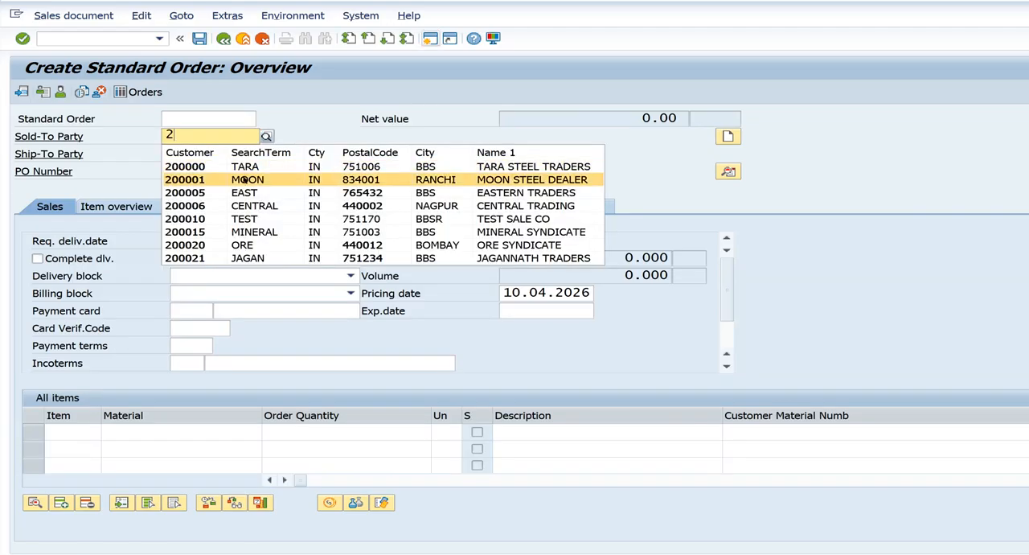
click(236, 172)
click(225, 172)
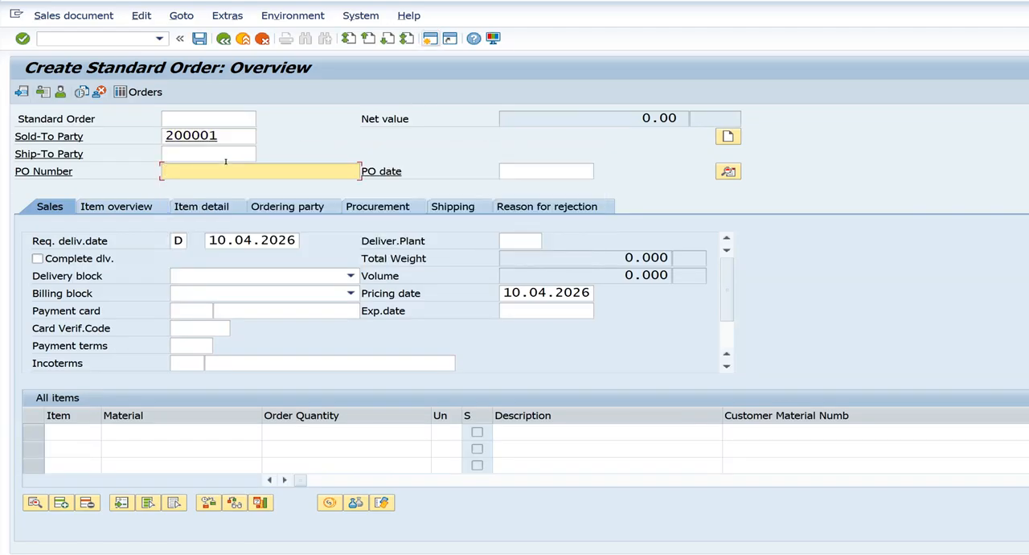
text(1)
click(213, 201)
Add an item for material TMTBAR-12MM with order quantity 1 and open its item conditions
click(169, 431)
text(tmt)
click(179, 461)
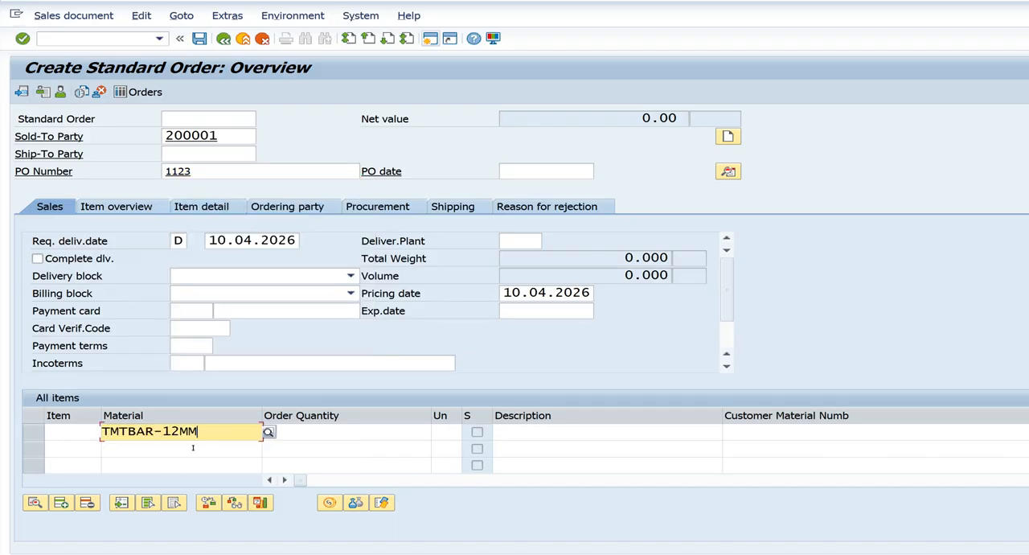
click(321, 431)
click(324, 453)
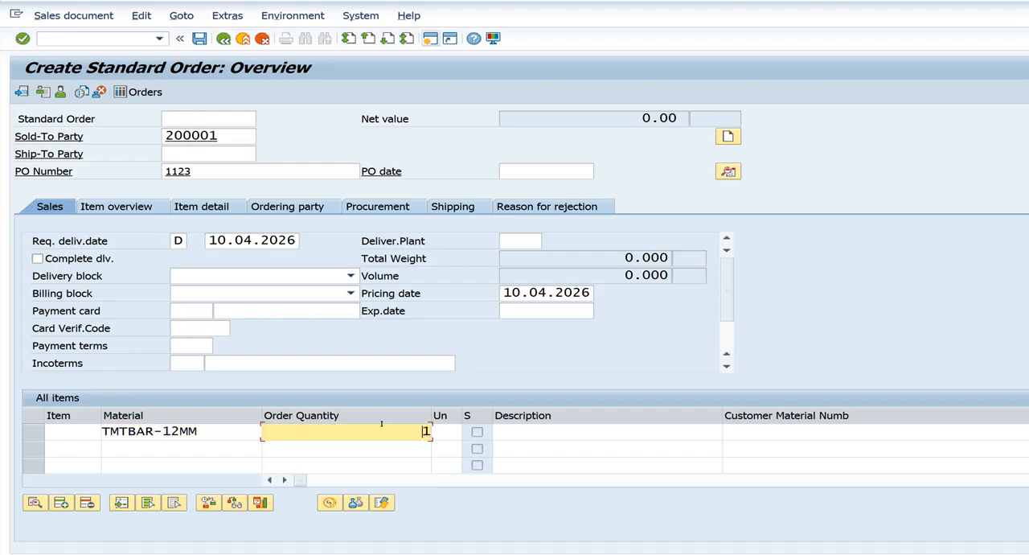
click(335, 503)
click(330, 503)
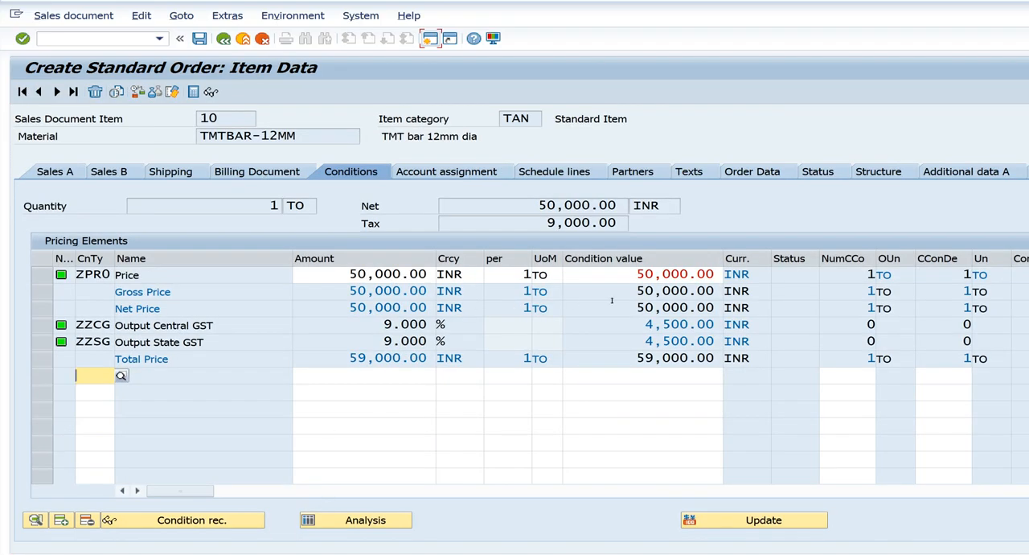
Examine the rates and condition values of Output Central GST and Output State GST in the pricing elements
drag(382, 321, 435, 319)
drag(172, 324, 214, 325)
drag(153, 338, 244, 336)
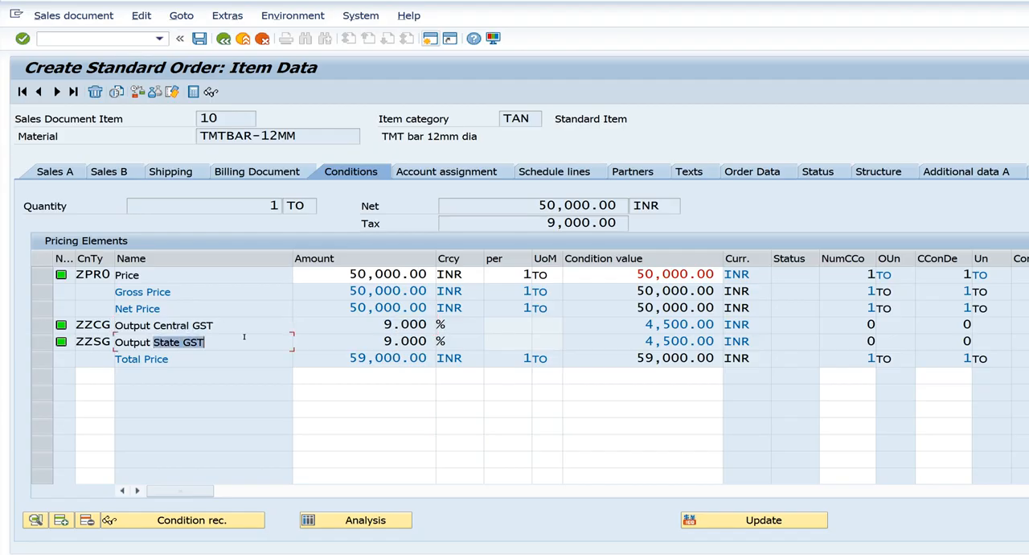
click(371, 336)
drag(632, 319, 710, 331)
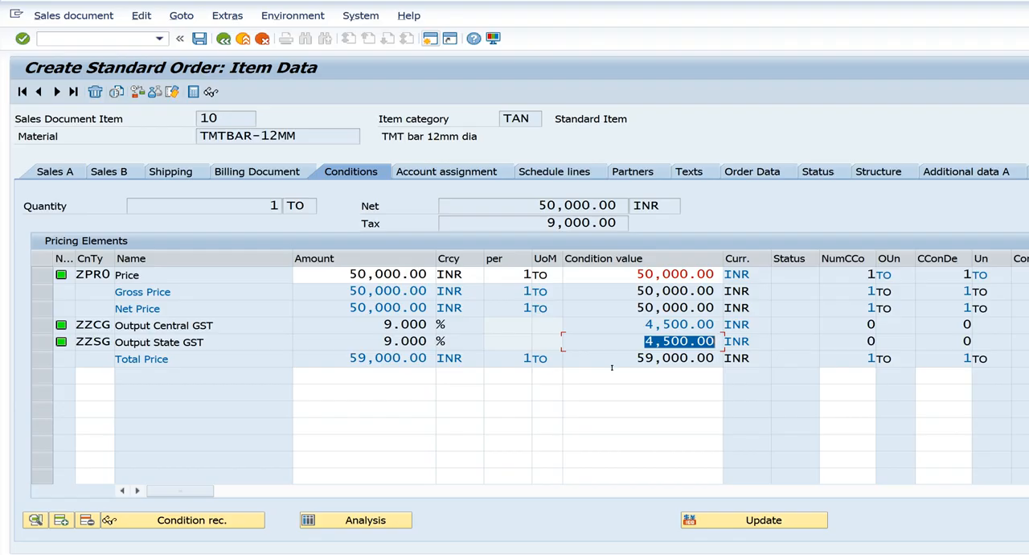
Switch to the SAP Easy Access session, open the pricing procedures with transaction V/08, and widen the Procedure column
mouse_move(501, 554)
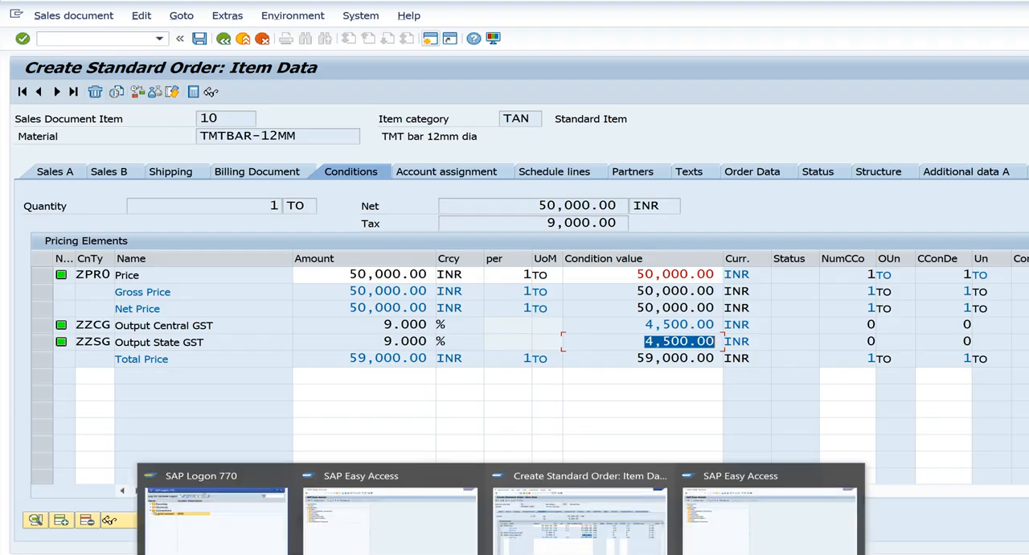
click(422, 533)
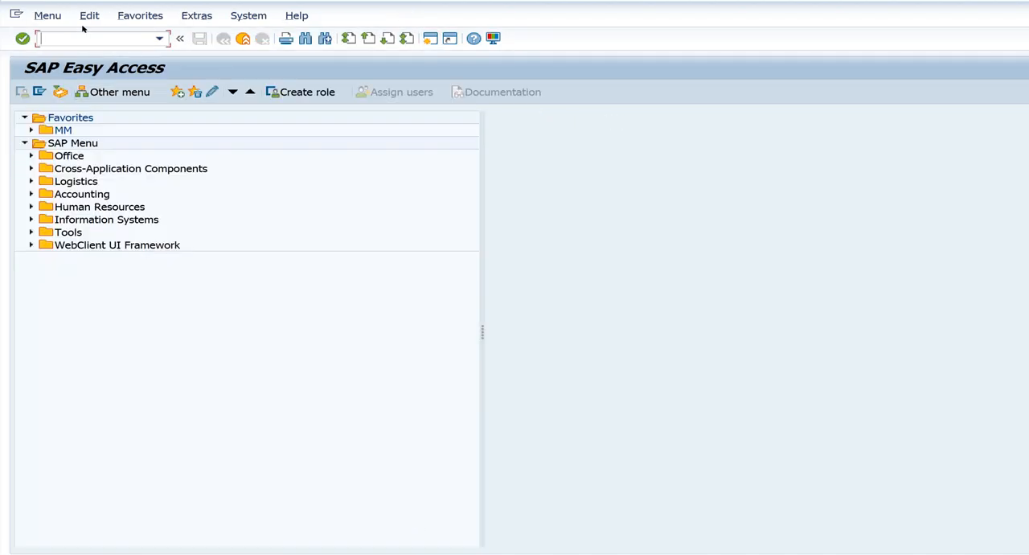
text(v/08)
key(Return)
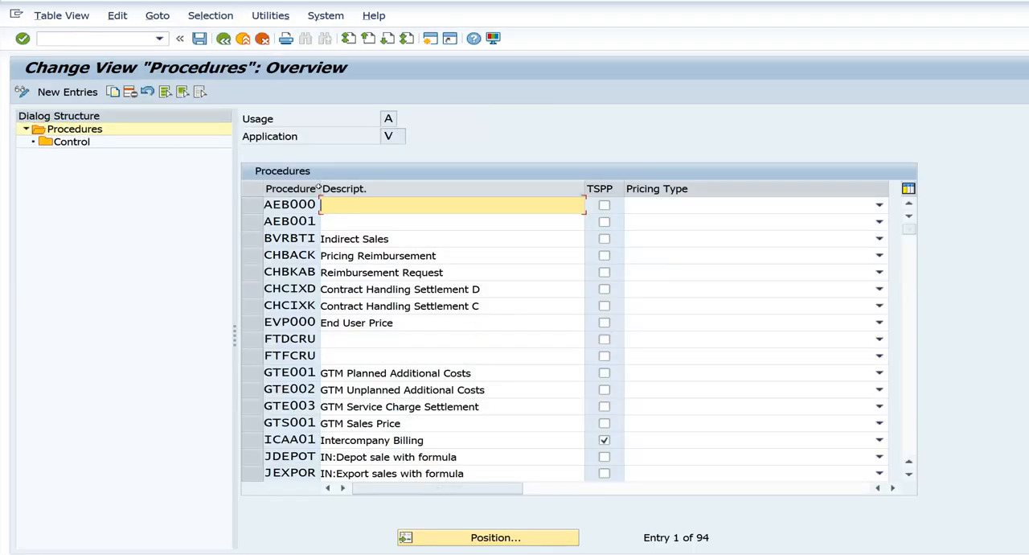
drag(319, 188, 337, 193)
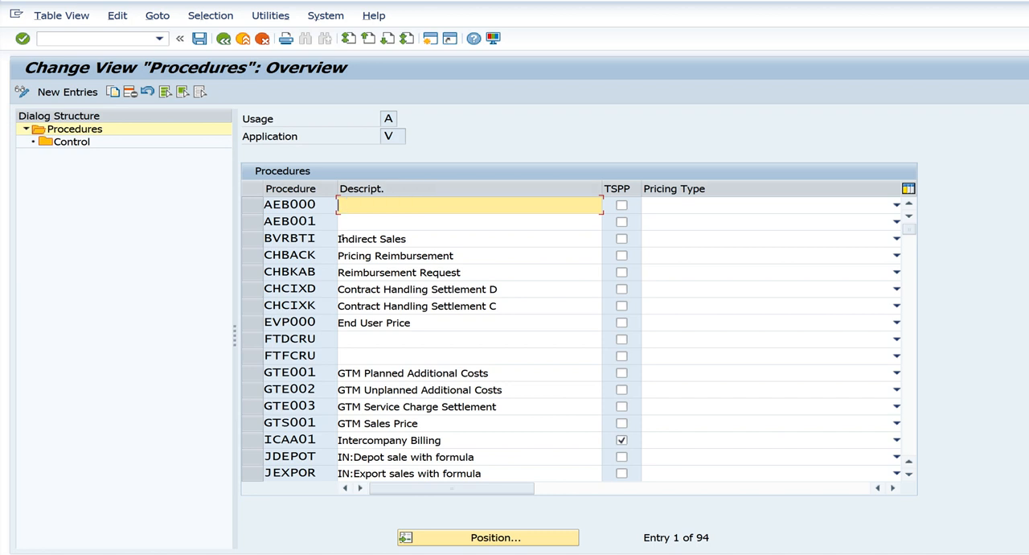
Examine the Indian pricing procedures JINDEP, JINEXP and JINFAC in the procedures overview
scroll(351, 251, down, 1)
scroll(346, 249, down, 1)
scroll(344, 246, down, 2)
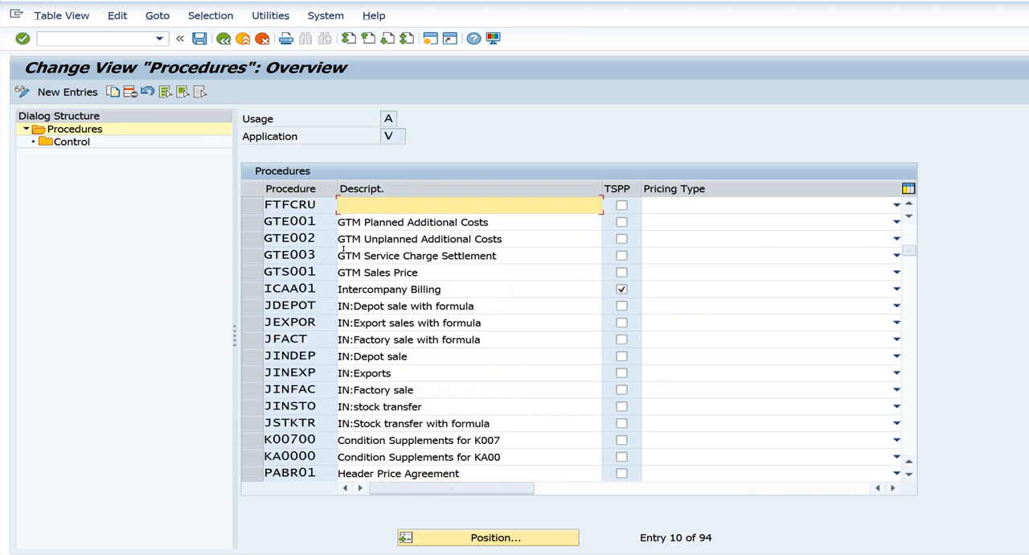
click(280, 307)
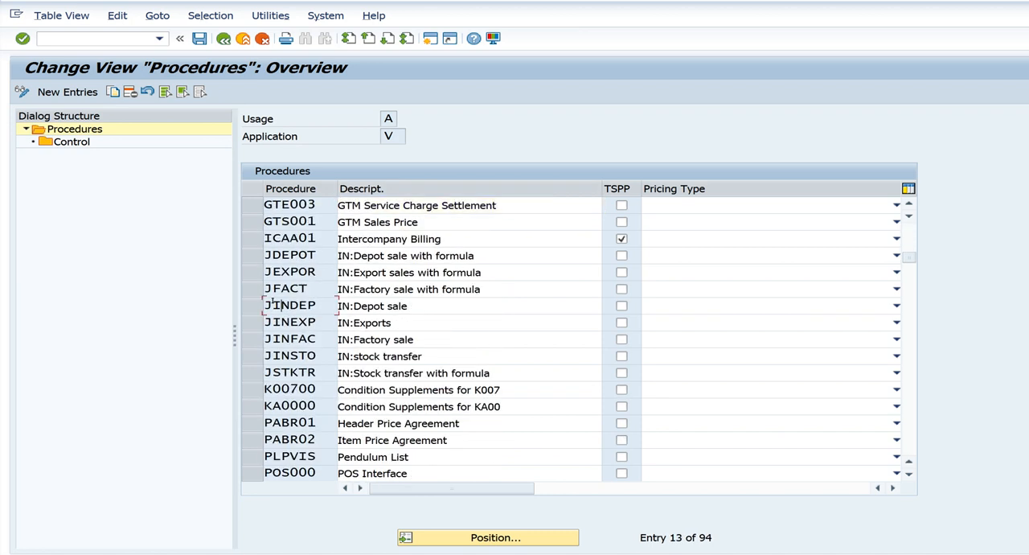
click(347, 302)
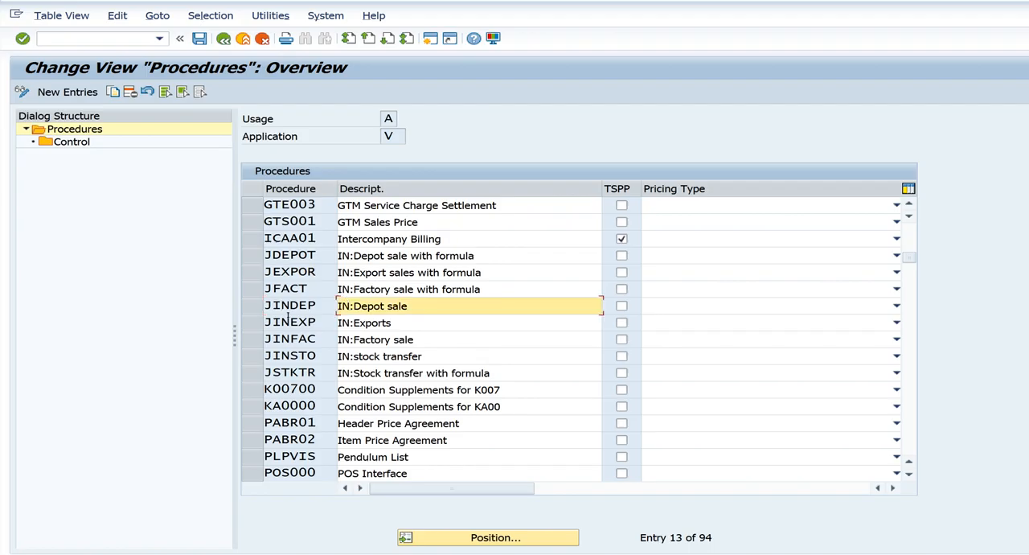
key(Down)
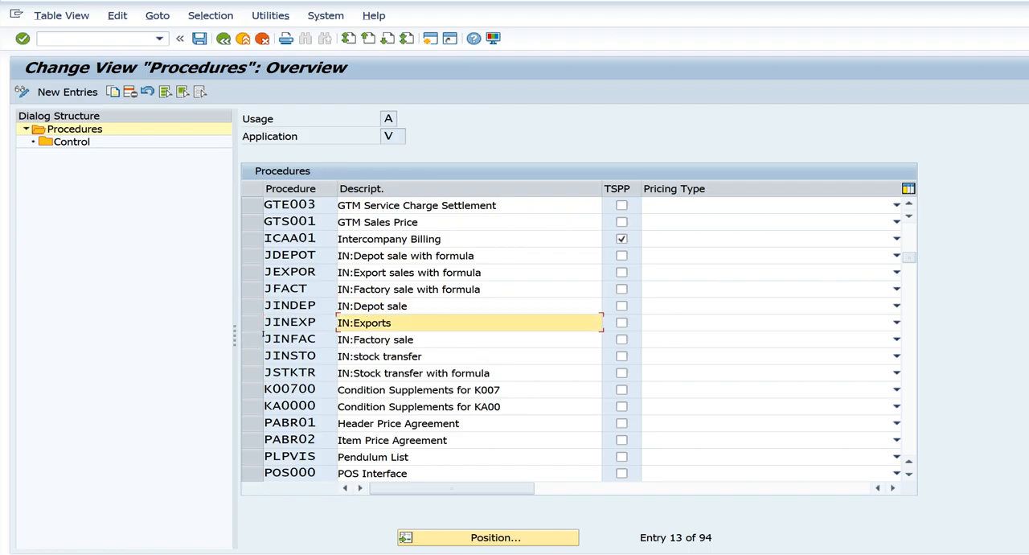
click(267, 339)
click(357, 337)
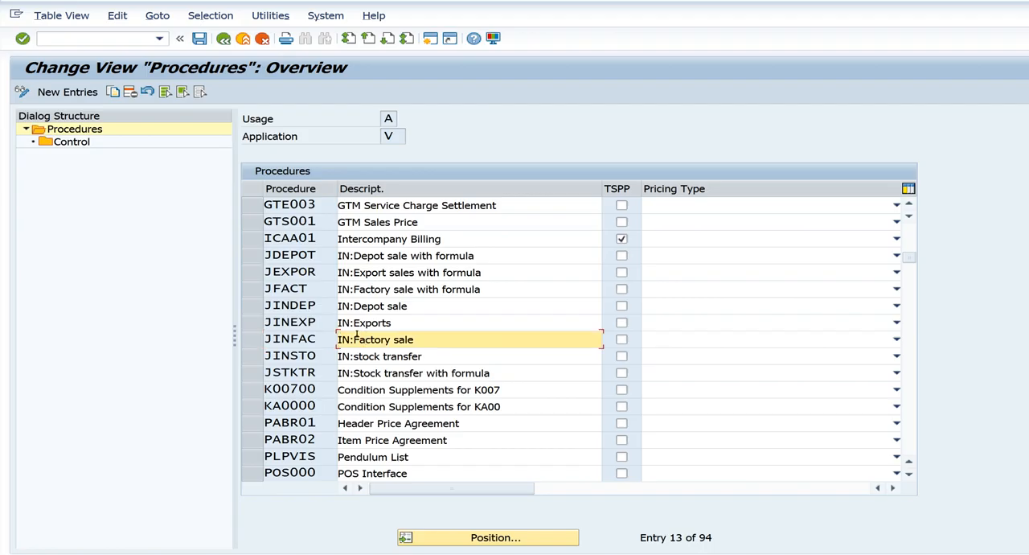
Find and select the procedure ZPR01, Standard PP for 5555 SD
scroll(442, 356, down, 6)
scroll(446, 359, down, 11)
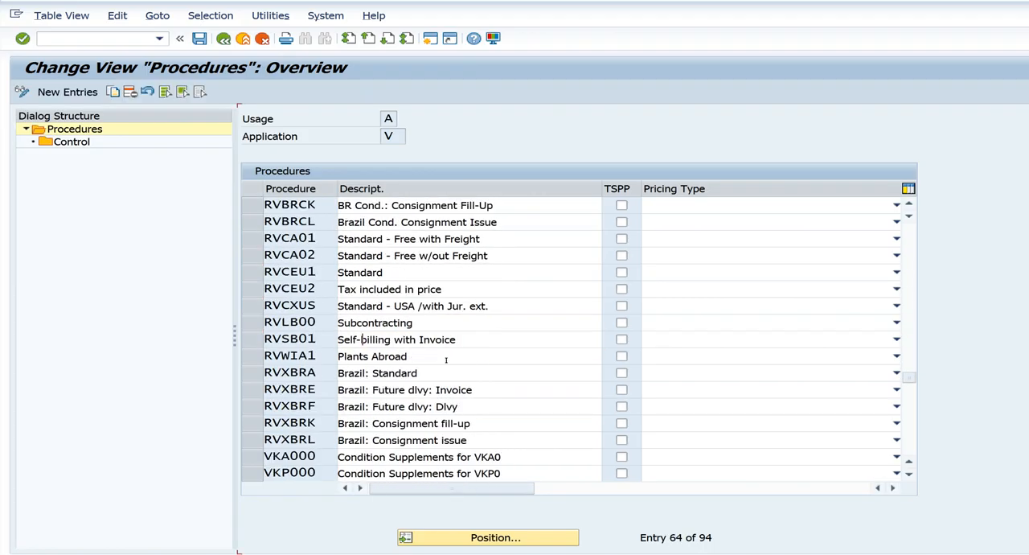
scroll(446, 359, down, 5)
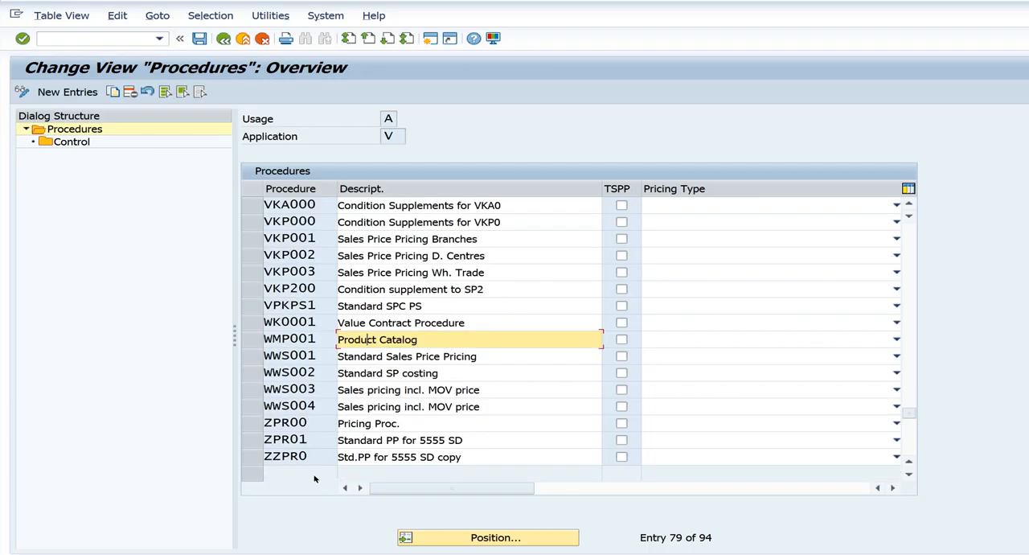
click(248, 439)
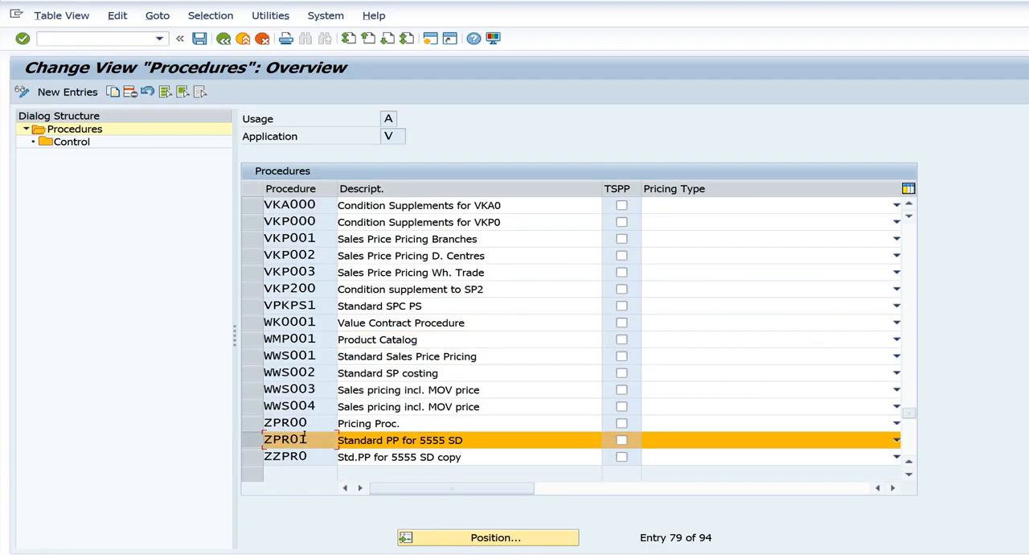
Locate the standard procedure RVAA01 and mark its row briefly for inspection
scroll(308, 435, up, 9)
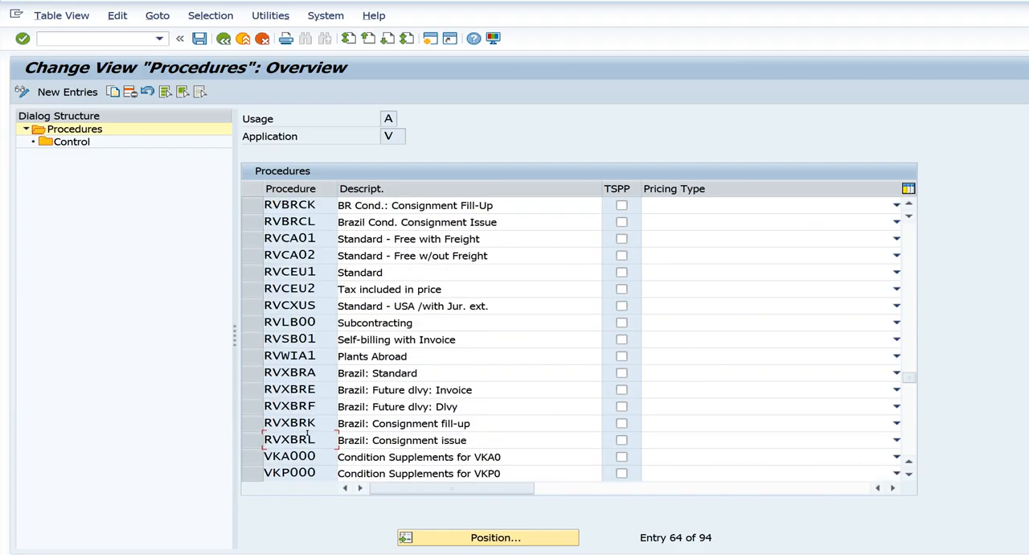
scroll(308, 435, up, 6)
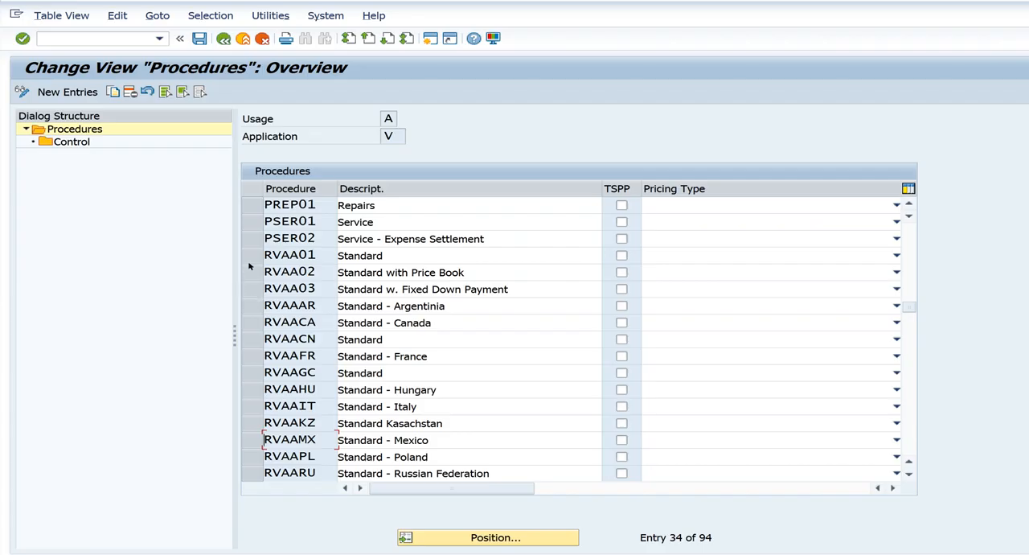
click(249, 257)
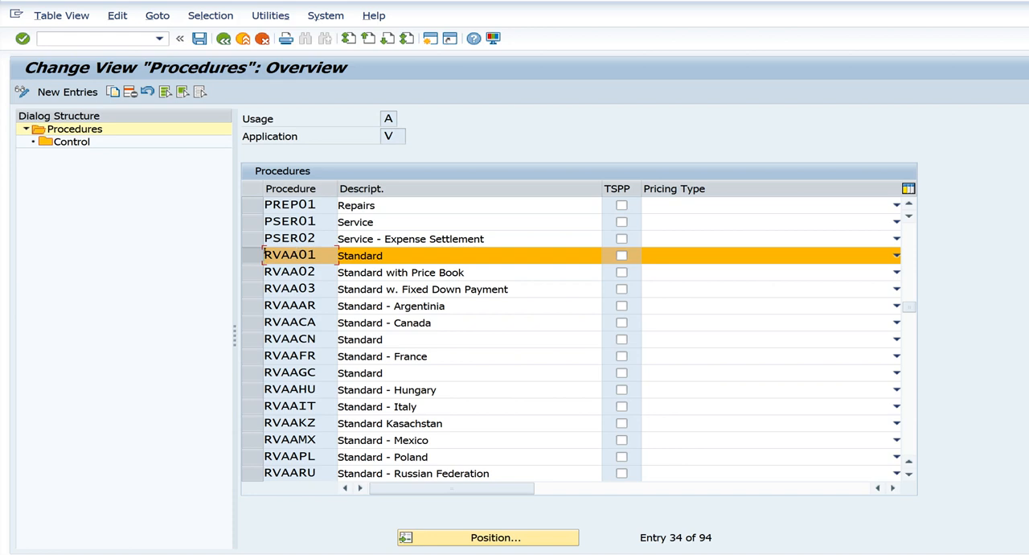
click(251, 256)
Return to the selected procedure ZPR01 and open its Control data
scroll(349, 252, down, 3)
scroll(349, 253, down, 13)
scroll(356, 266, down, 1)
scroll(356, 266, up, 1)
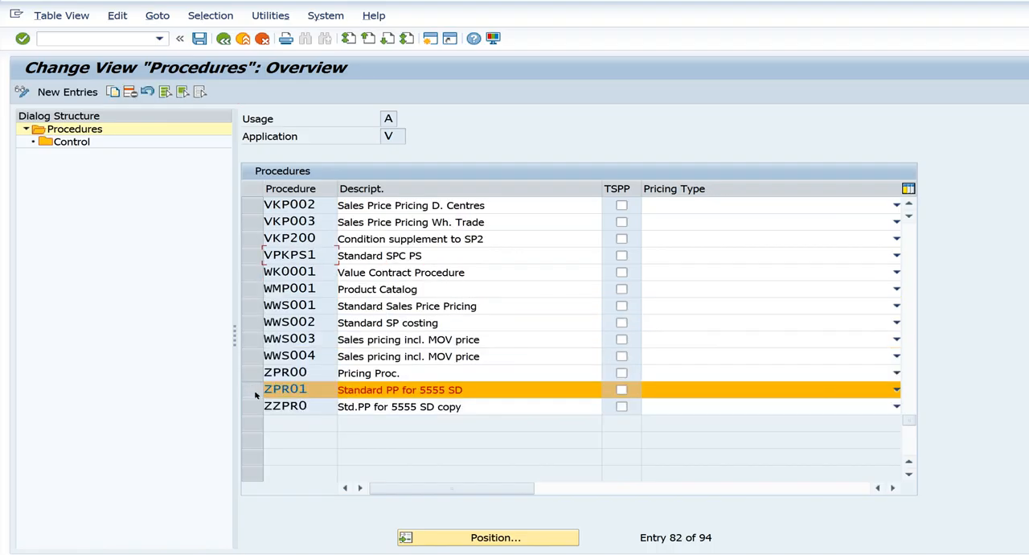
double_click(72, 144)
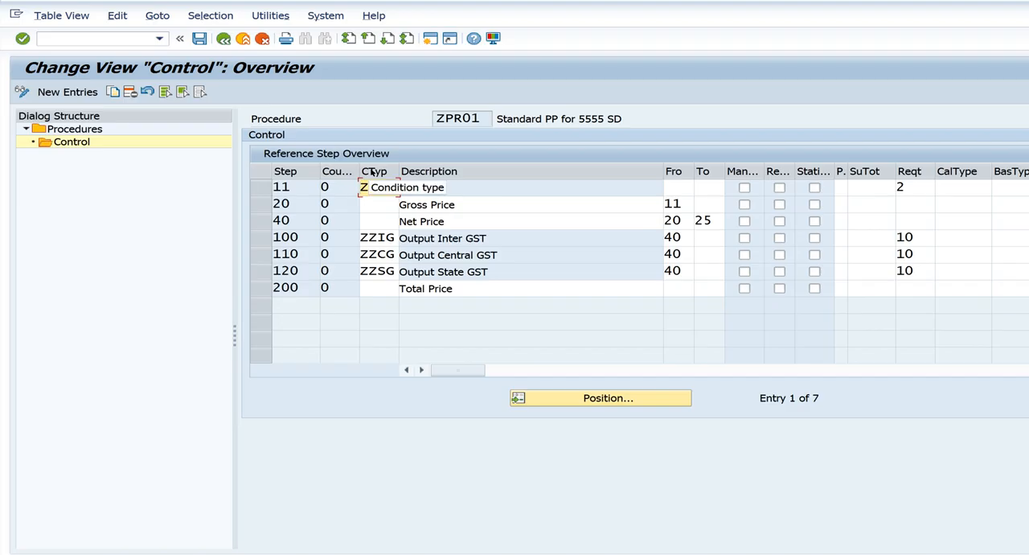
Examine step 11 of procedure ZPR01, checking its step number, counter, condition type ZPR0 and description
text(PR0)
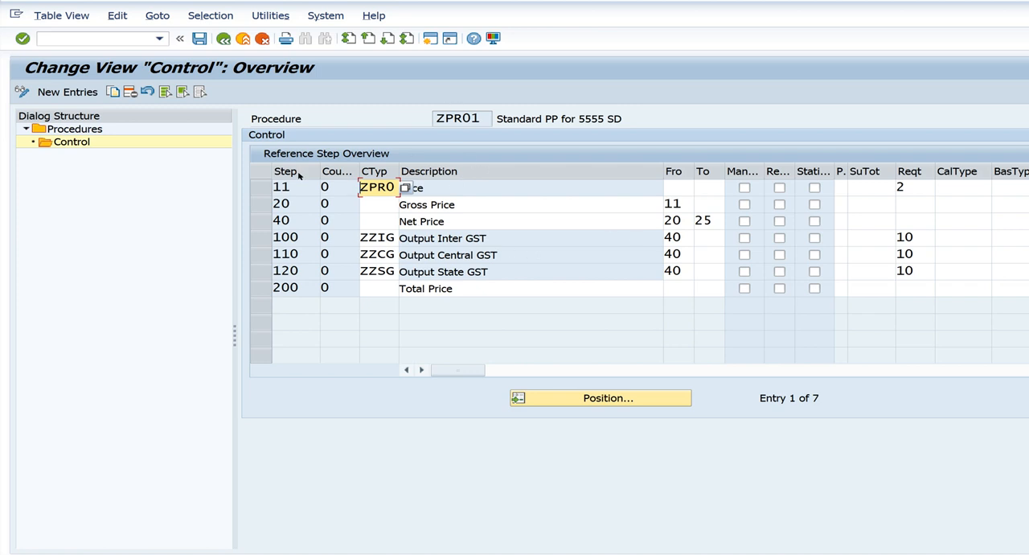
drag(290, 187, 266, 184)
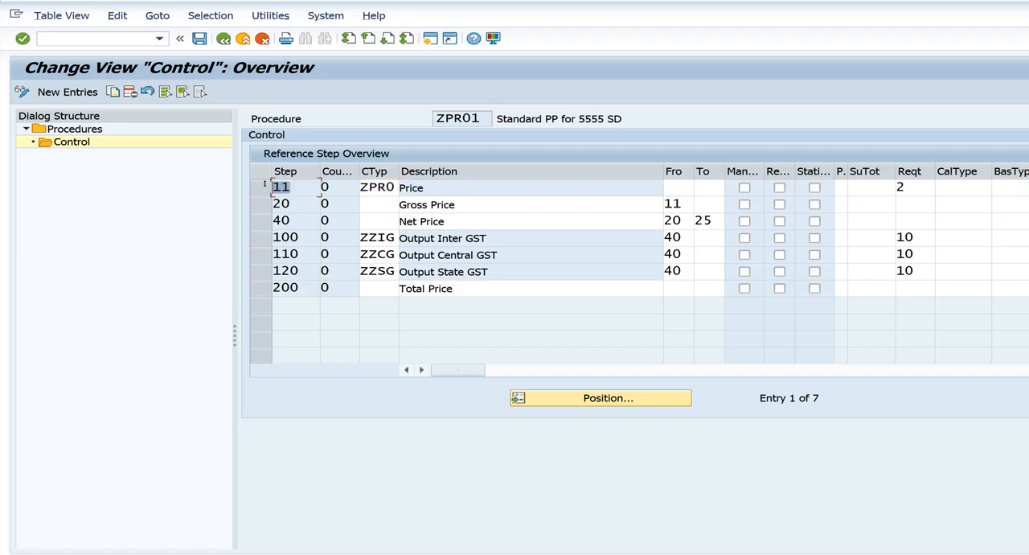
click(352, 183)
click(402, 183)
click(394, 186)
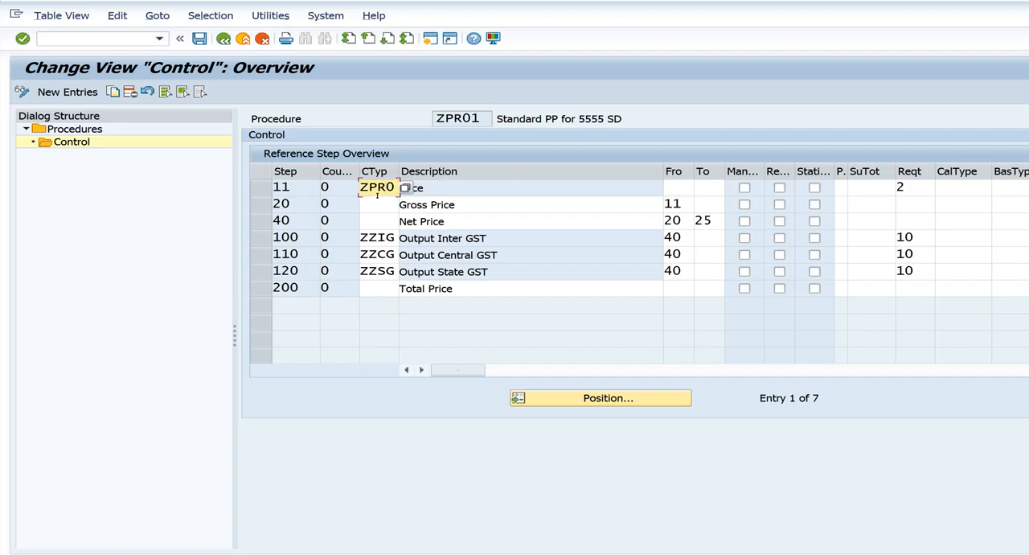
double_click(443, 118)
click(378, 187)
key(Tab)
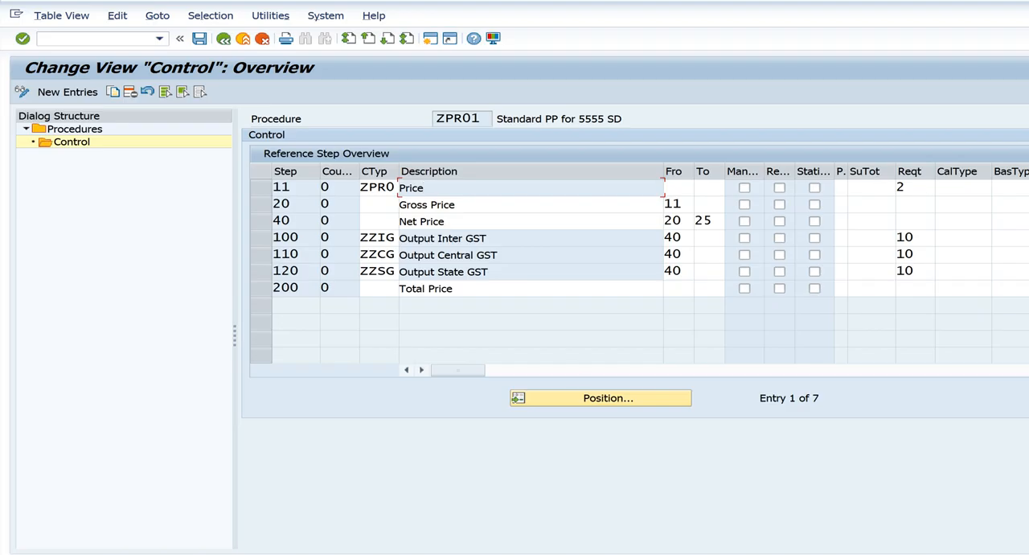
Switch to the sales order session and go back from the item data to the order overview
mouse_move(501, 554)
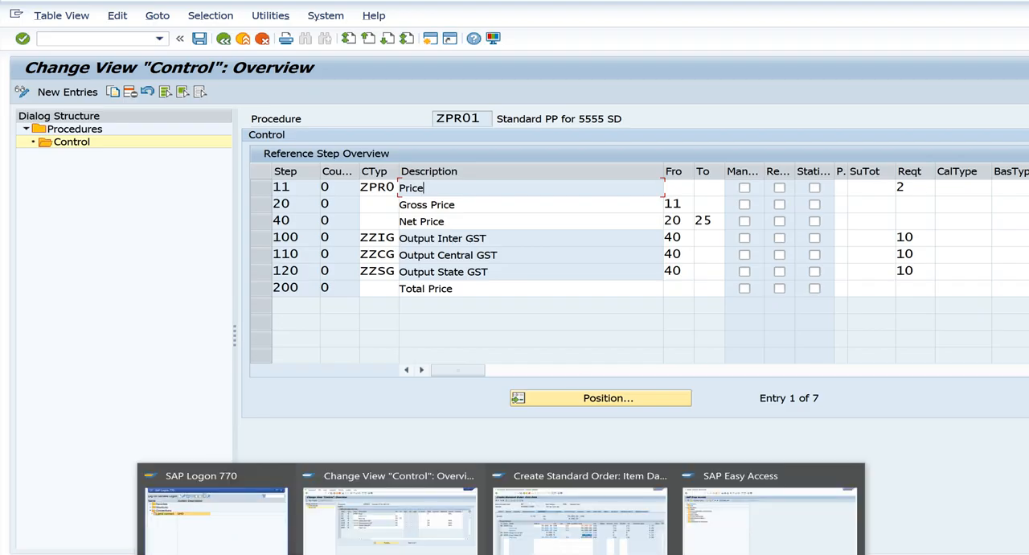
click(576, 550)
click(224, 39)
Return to the procedure's control session and inspect the GST condition types ZZIG, ZZCG and ZZSG
mouse_move(501, 554)
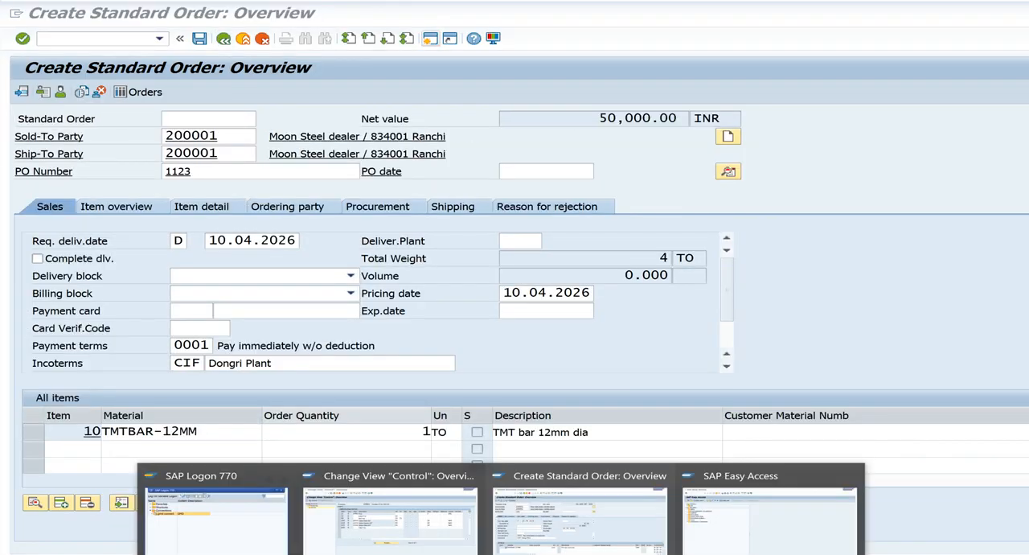
click(406, 520)
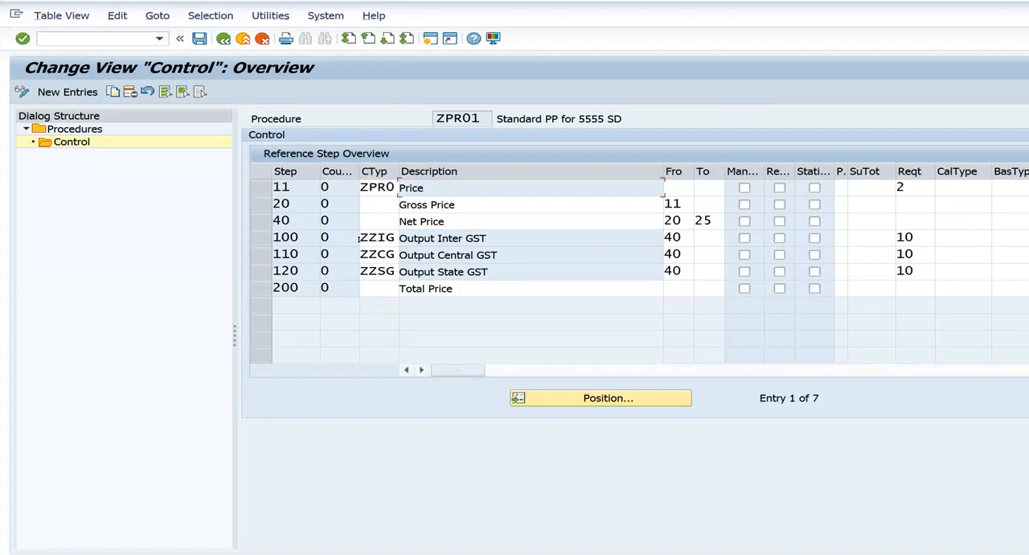
click(382, 238)
click(384, 254)
click(384, 270)
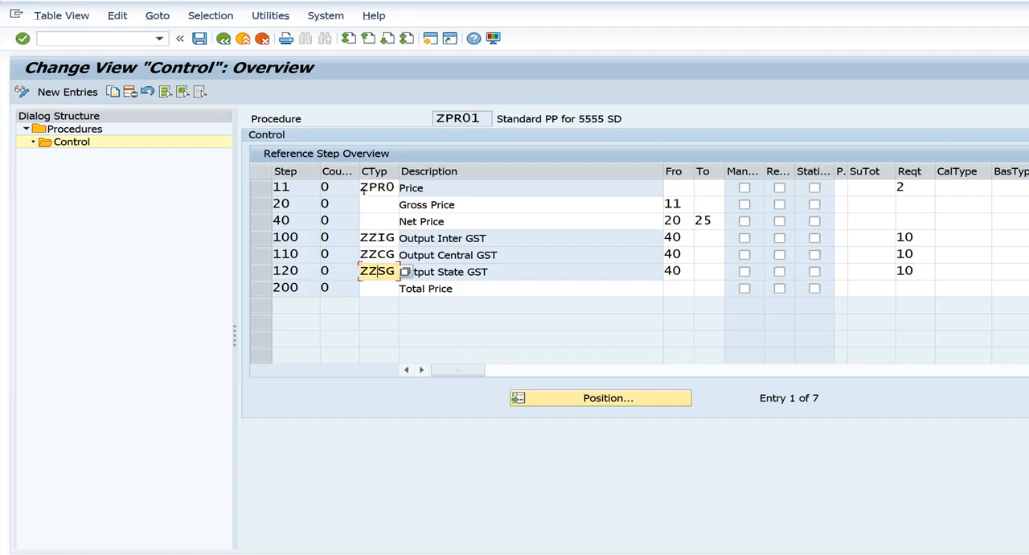
Review the condition types ZPR0, ZZIG and ZZSG in the control steps, along with the procedure key ZPR01
drag(358, 187, 393, 176)
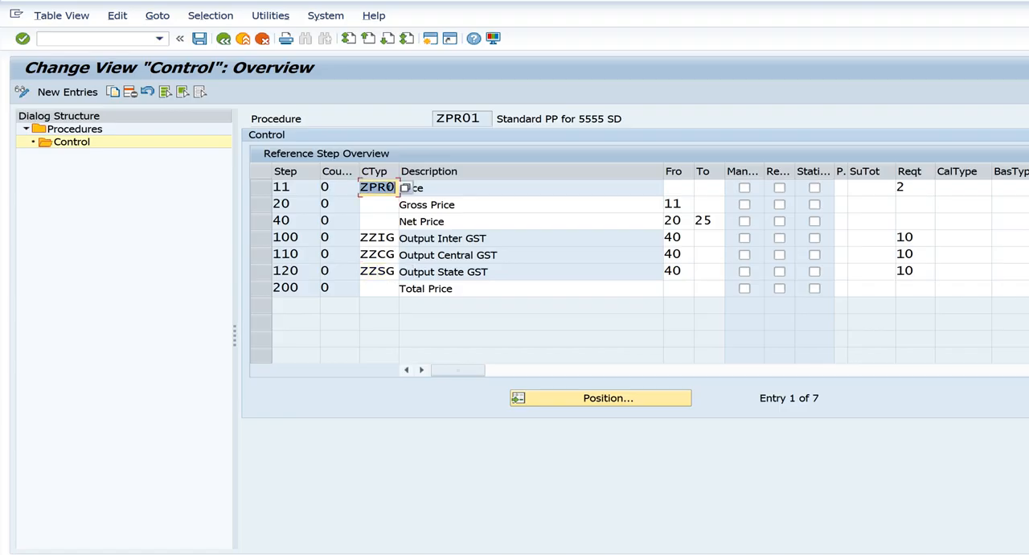
click(370, 237)
click(371, 271)
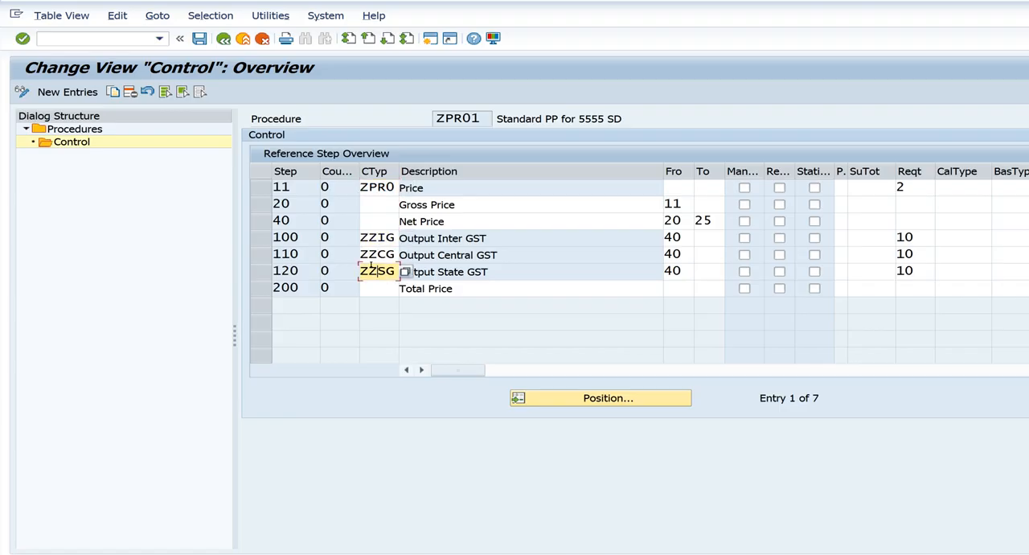
drag(431, 117, 473, 107)
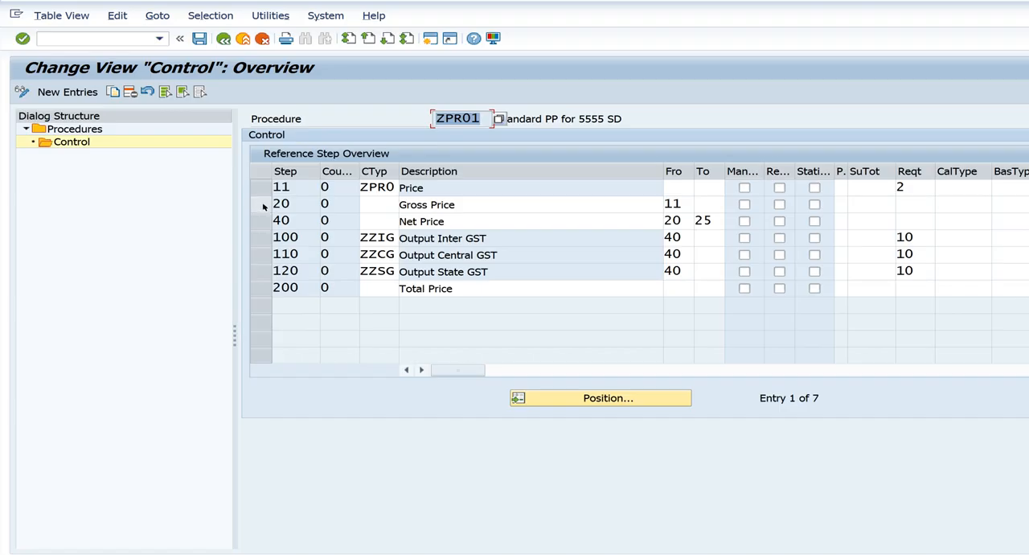
Add a new control entry with step 25, condition type ZFRE and requirement 2, and return to the control overview
click(54, 93)
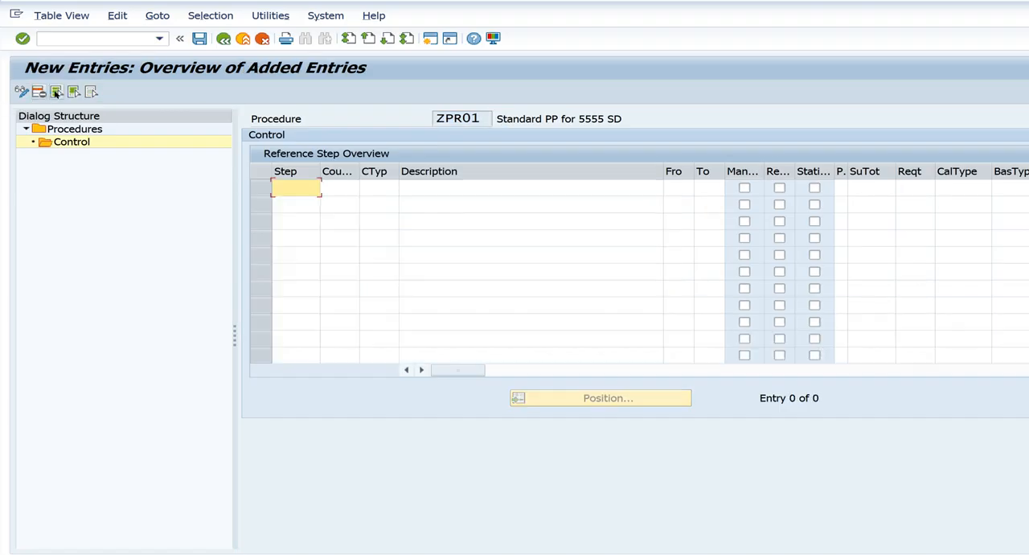
text(25)
key(Tab)
key(Tab)
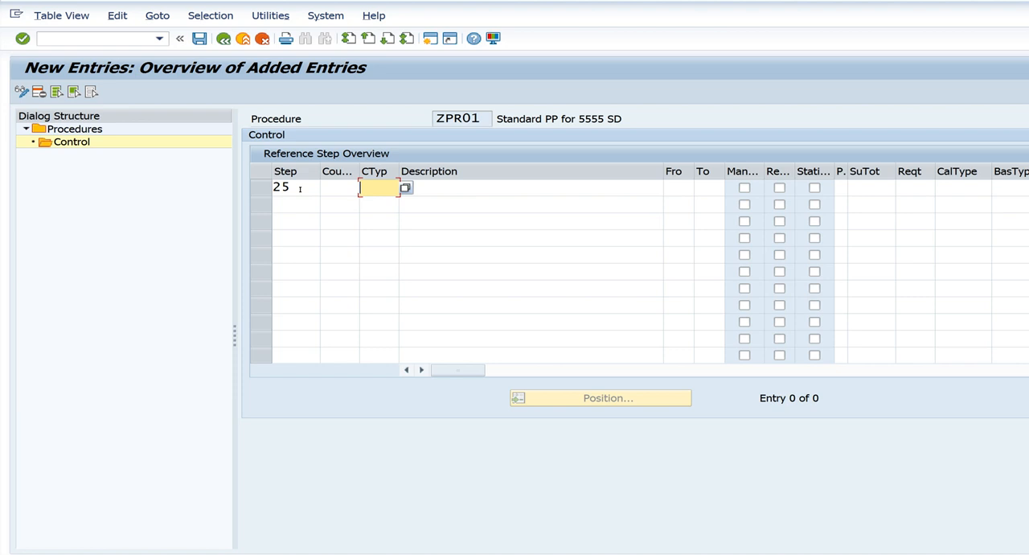
text(ZFRE)
key(Tab)
key(Tab)
key(Tab)
key(Tab)
key(Tab)
key(Tab)
key(Tab)
key(Tab)
key(Tab)
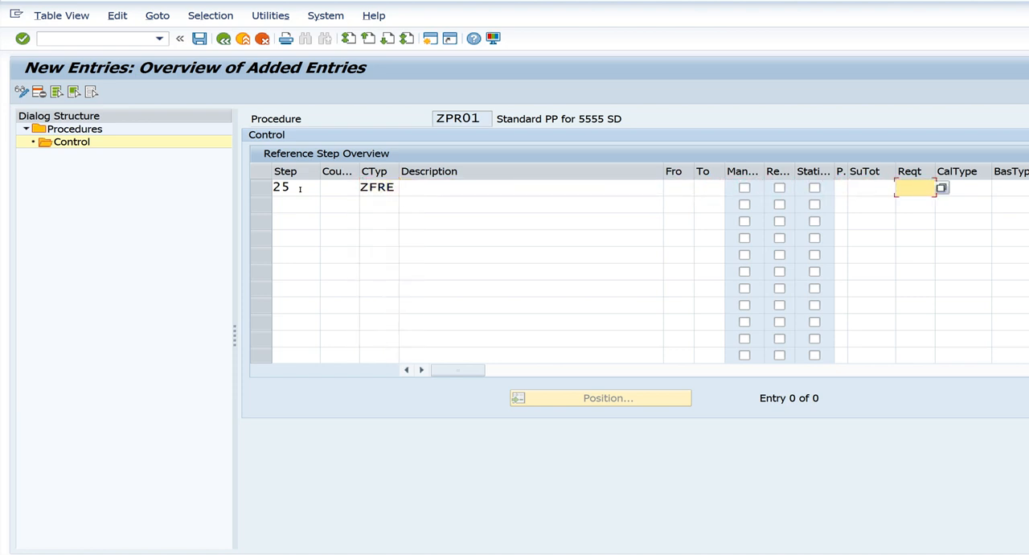
text(2)
click(225, 39)
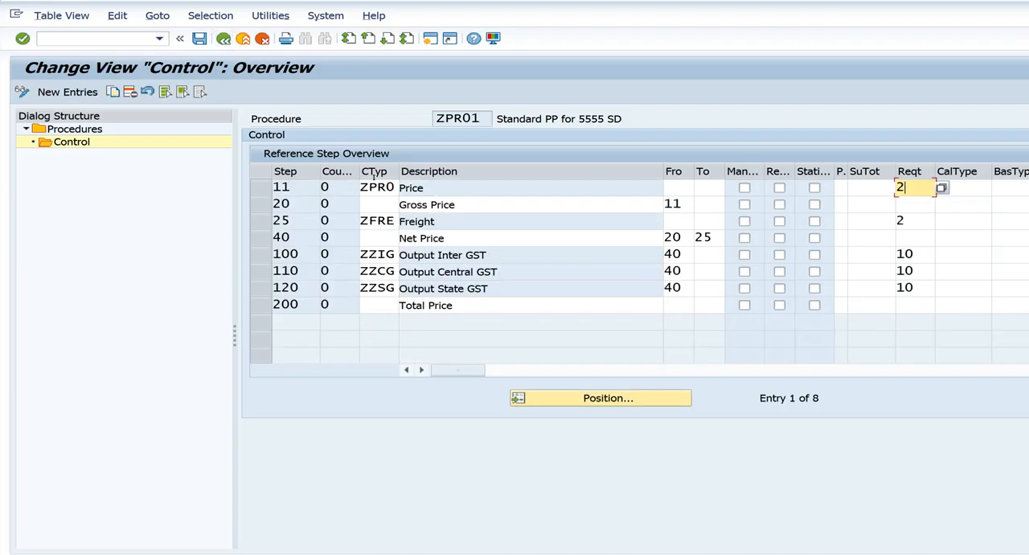
Inspect the Output Inter GST description and the Freight step's condition type ZFRE in the control overview
click(408, 255)
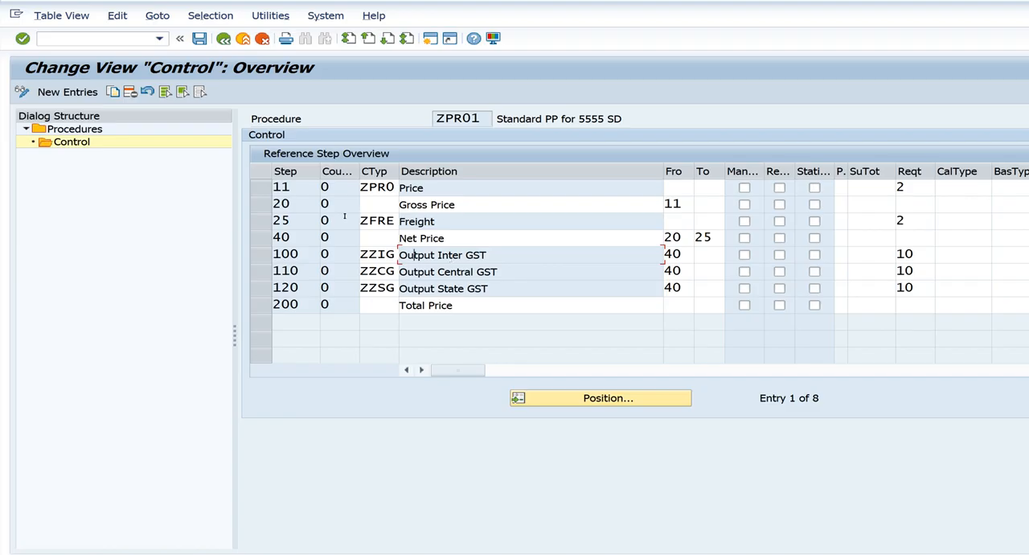
drag(355, 215, 406, 221)
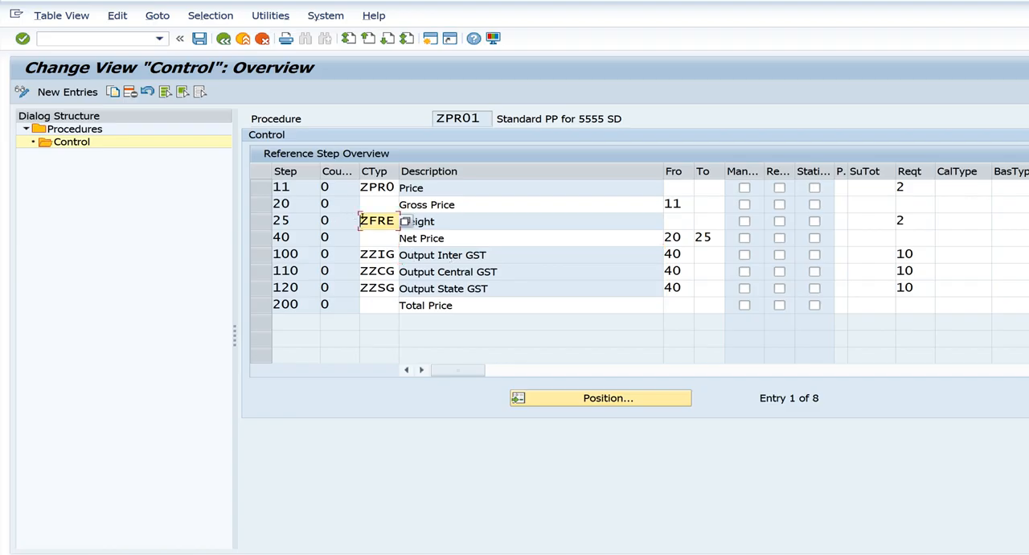
click(427, 214)
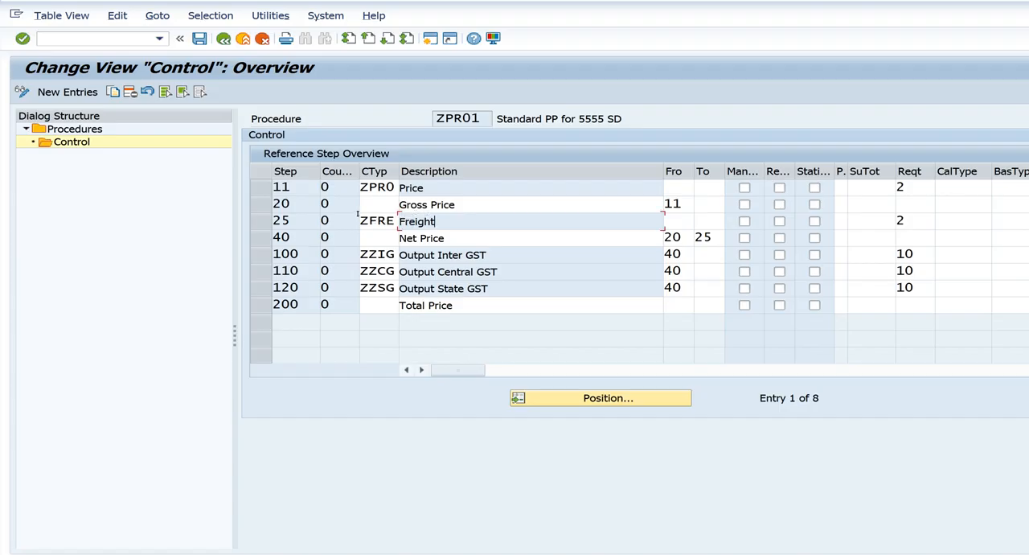
drag(358, 215, 398, 221)
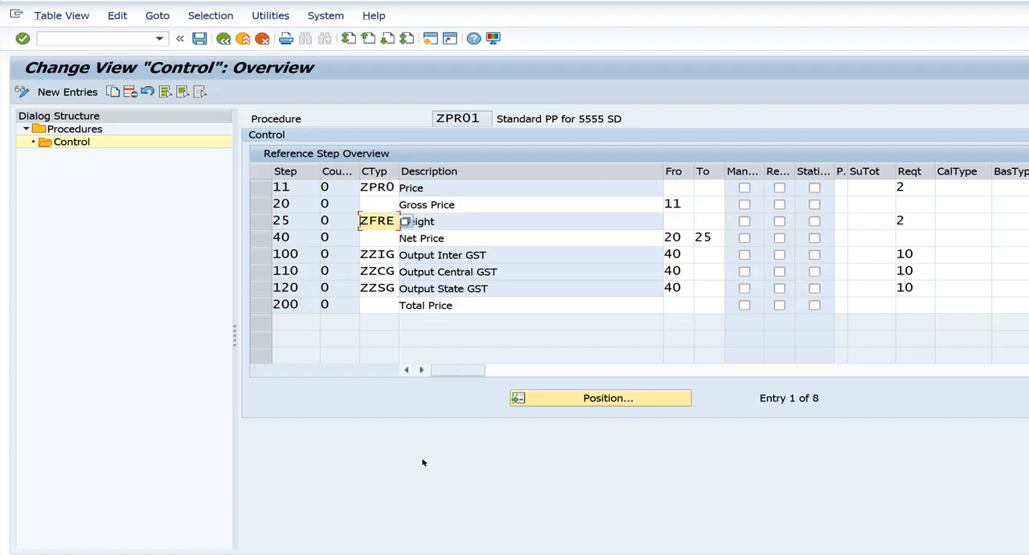
Switch to the SAP Easy Access session and open transaction V/06 in a new session
mouse_move(501, 554)
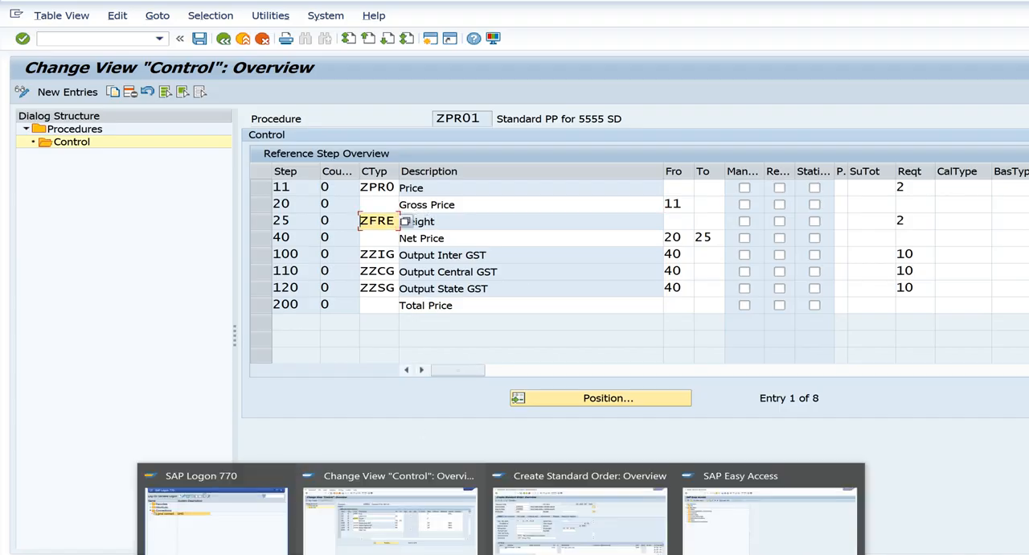
click(743, 530)
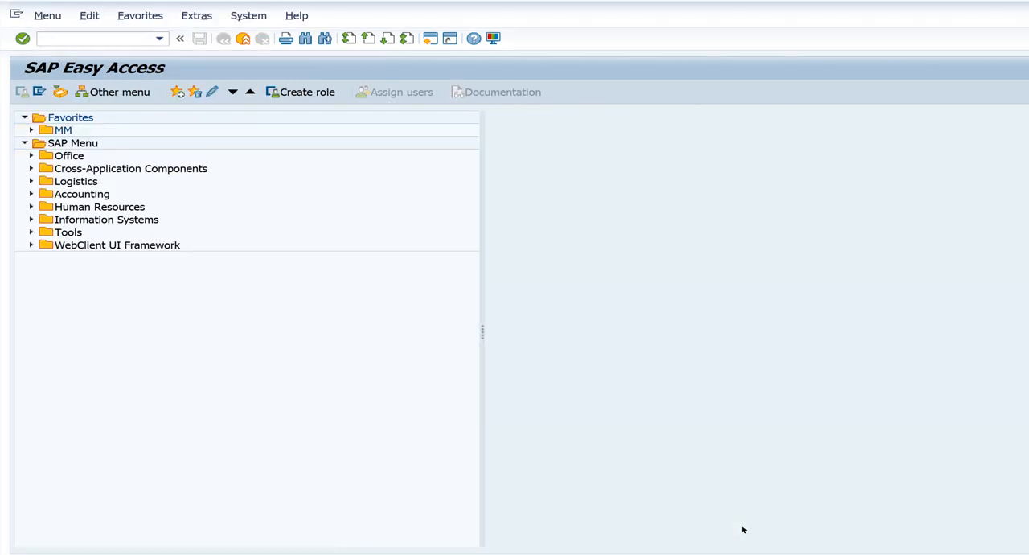
click(427, 40)
text(v/06)
key(Return)
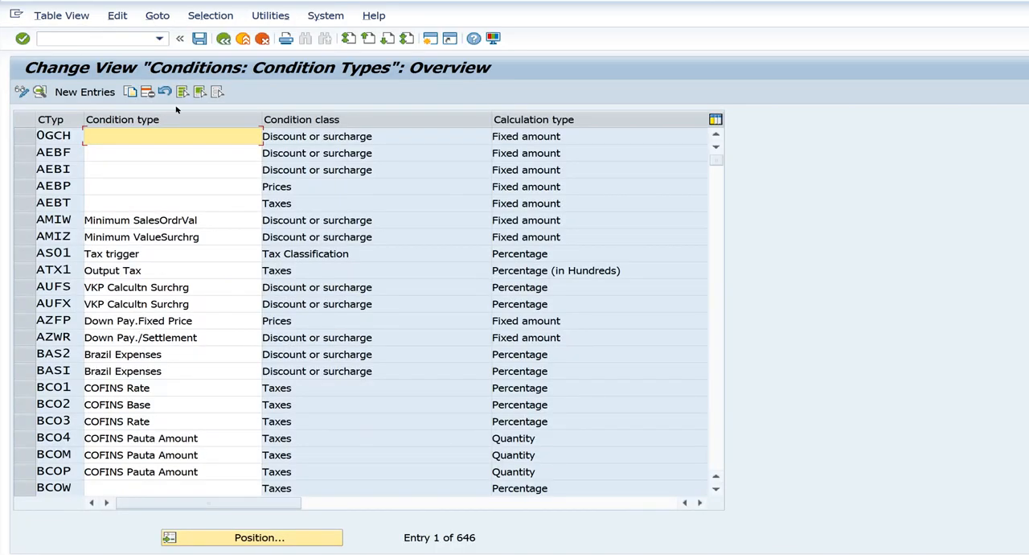
Position the condition types list at Z and select the freight condition type ZFRE
click(237, 537)
text(z)
key(Return)
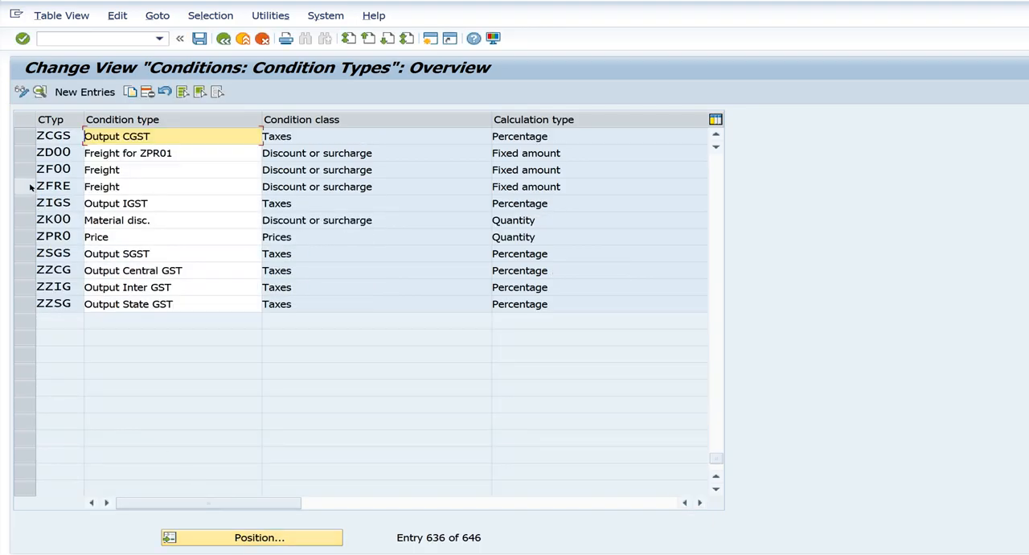
click(31, 186)
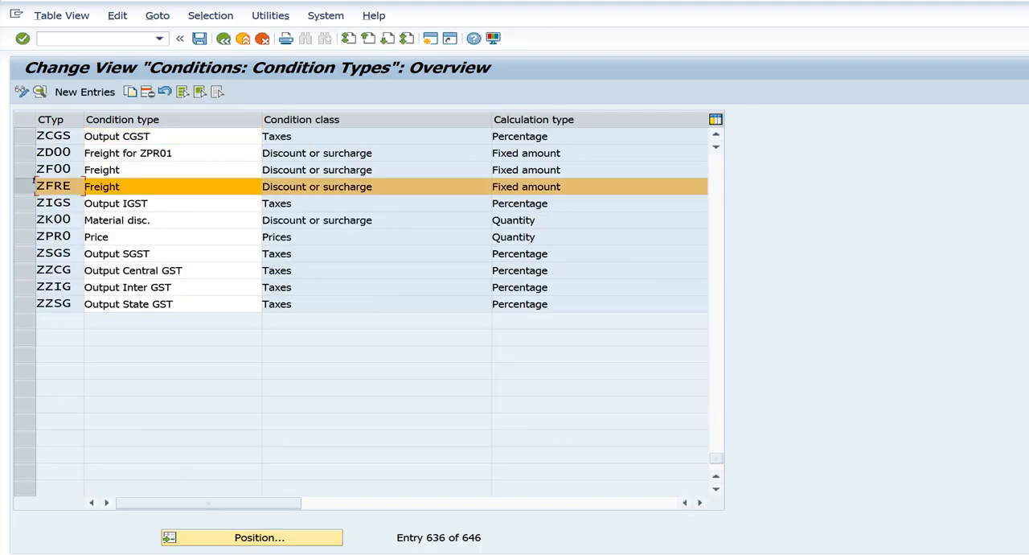
Position the condition types list at H, select the freight condition type HD00 and open its details
click(257, 543)
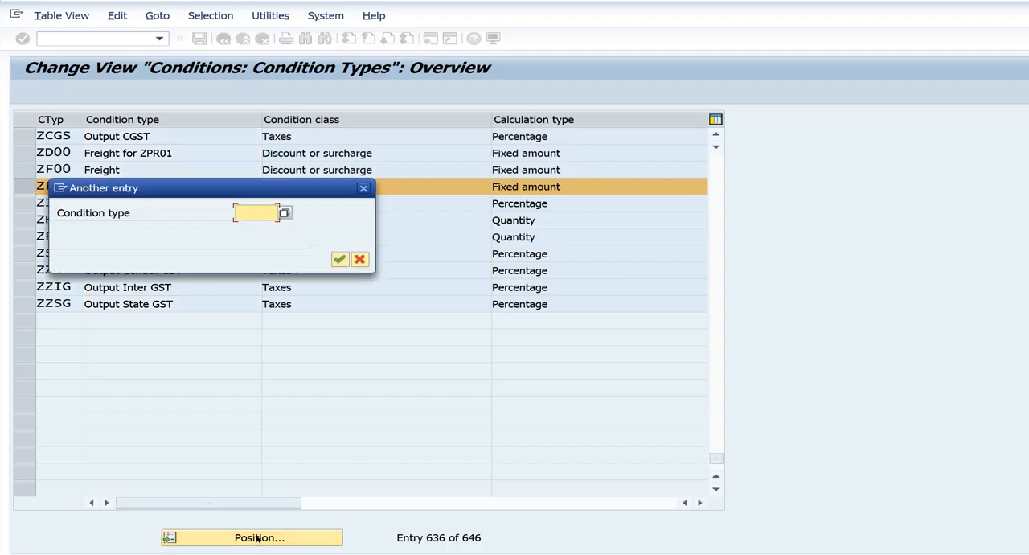
text(h)
key(Return)
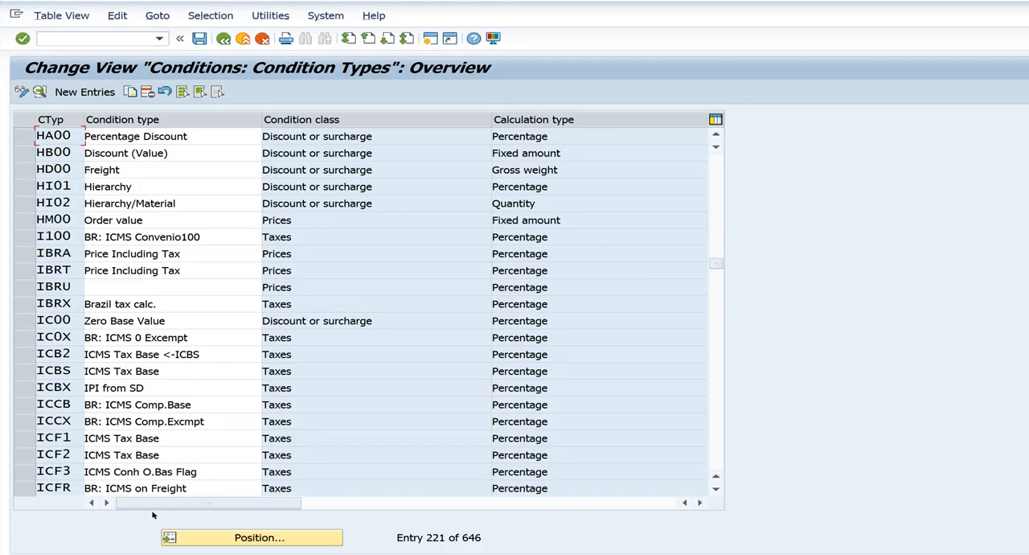
click(31, 170)
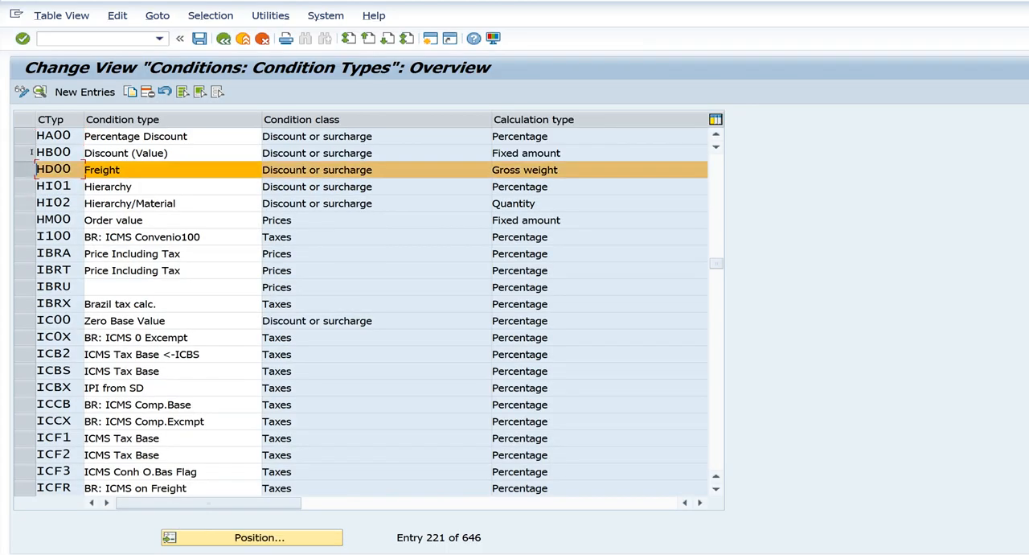
click(38, 90)
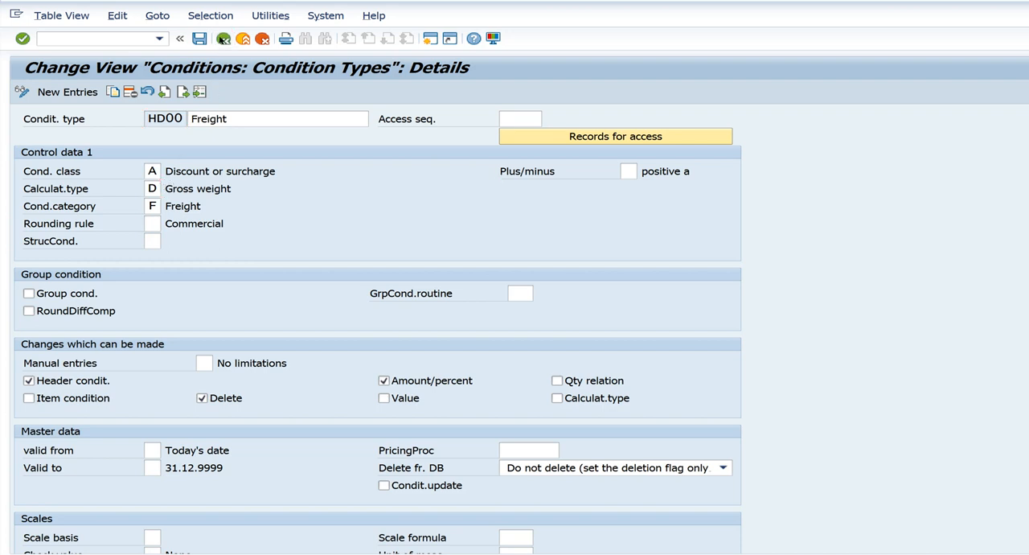
Return to the condition types list, deselect HD00 and open the details of condition type ZFRE
click(223, 38)
click(28, 166)
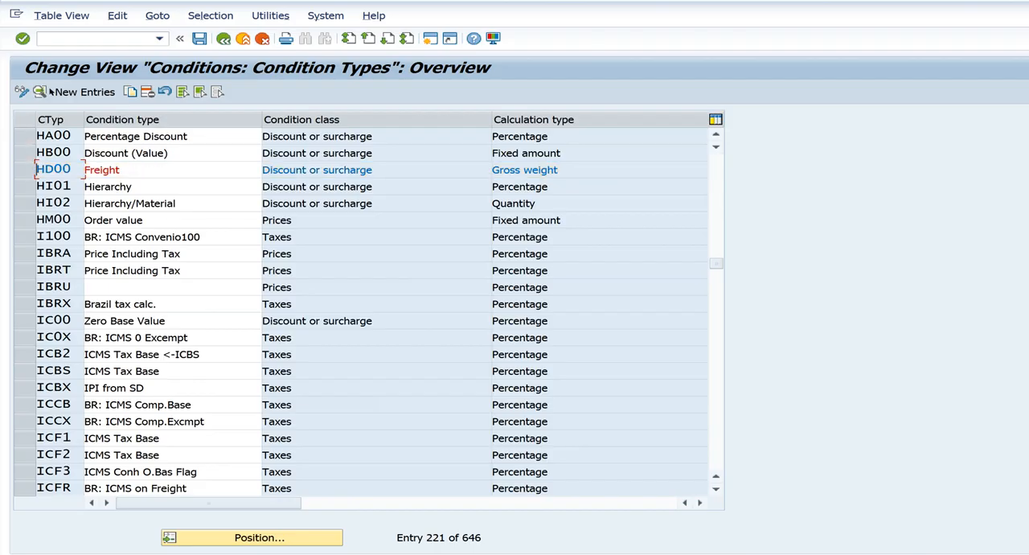
click(39, 92)
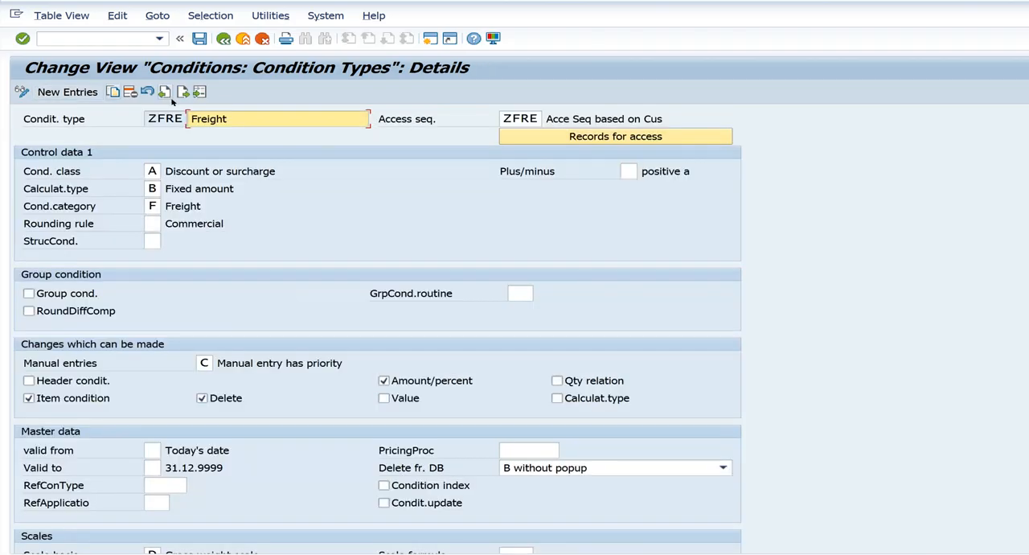
View the possible calculation types for condition type ZFRE and close the list without choosing one
click(152, 188)
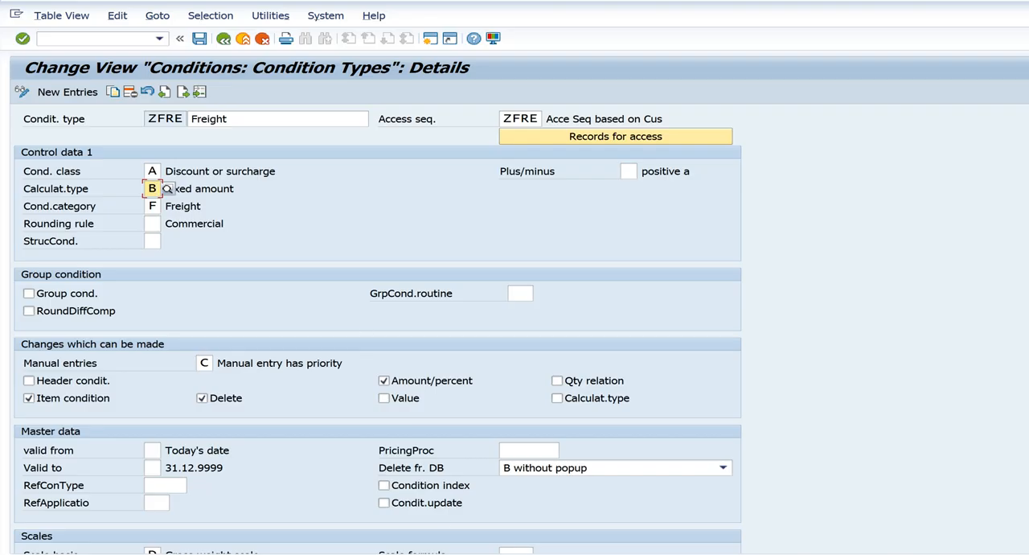
mouse_move(501, 554)
click(167, 188)
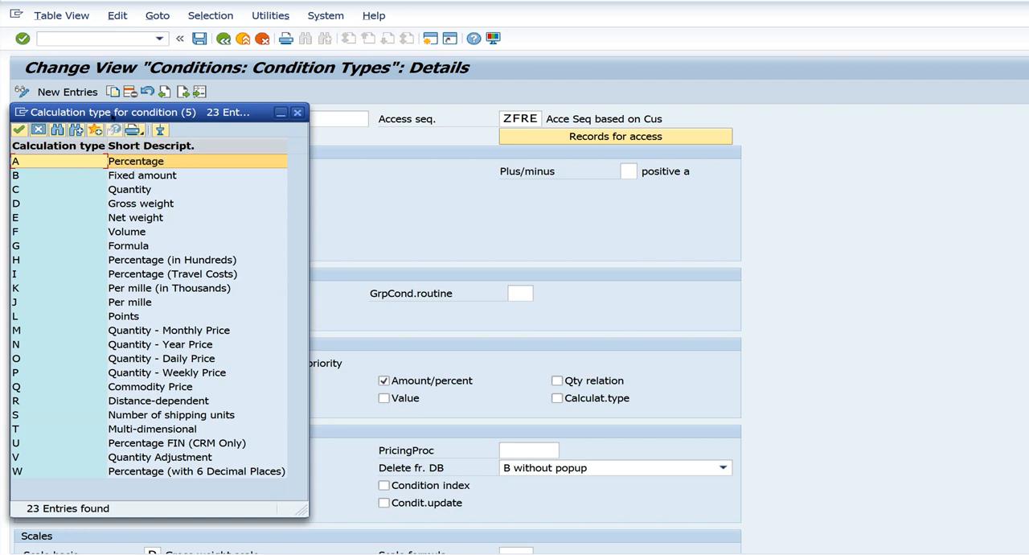
drag(113, 114, 327, 103)
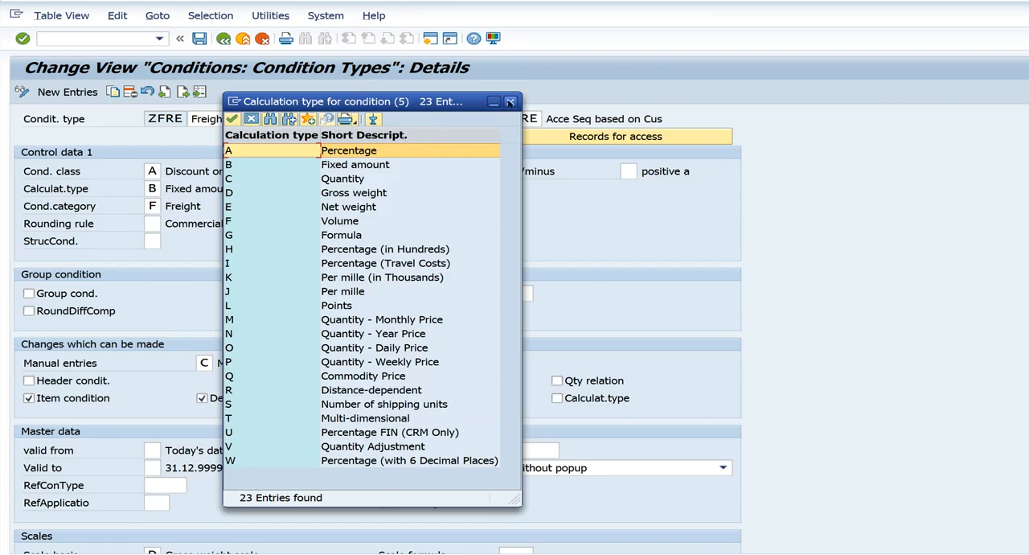
click(510, 103)
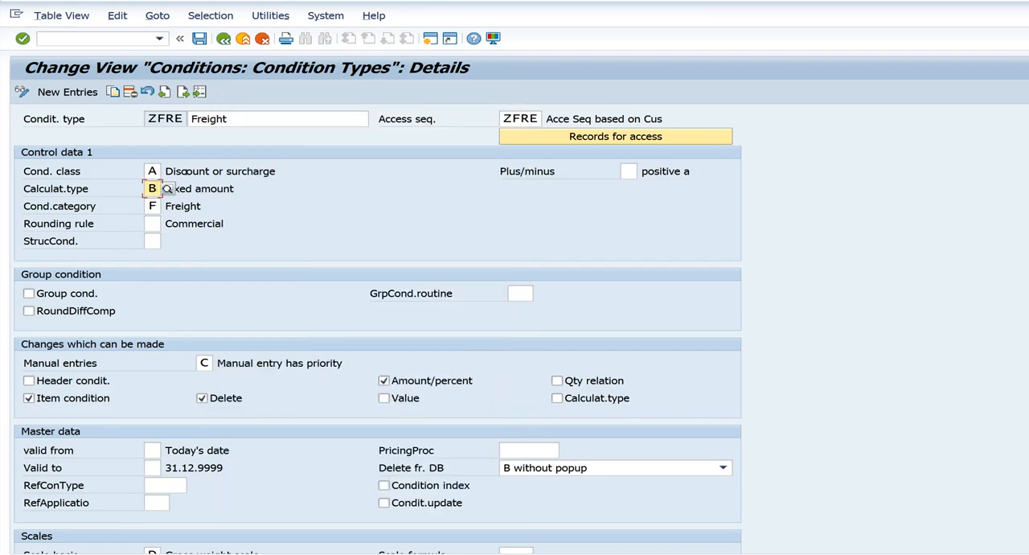
Examine the condition class of ZFRE and its description, Discount or surcharge
click(86, 172)
click(181, 170)
click(226, 171)
click(176, 201)
drag(163, 170, 199, 165)
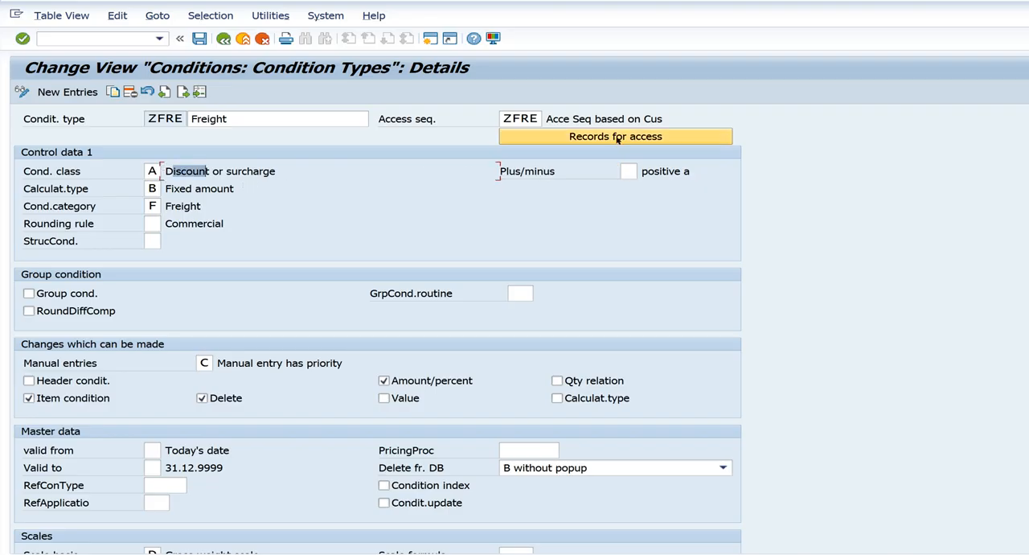
View the possible plus/minus sign values for ZFRE and close the list without choosing one
click(622, 166)
click(644, 171)
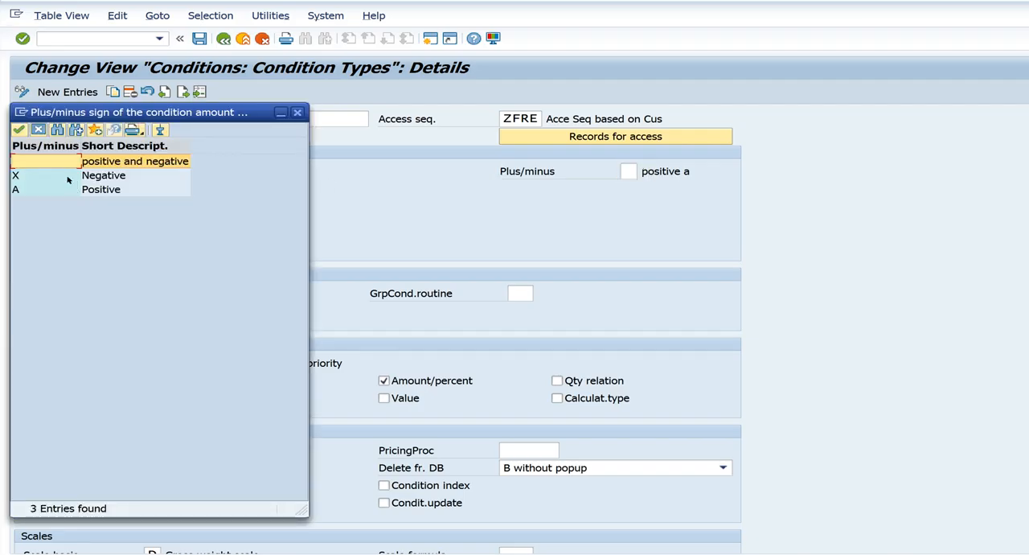
click(296, 112)
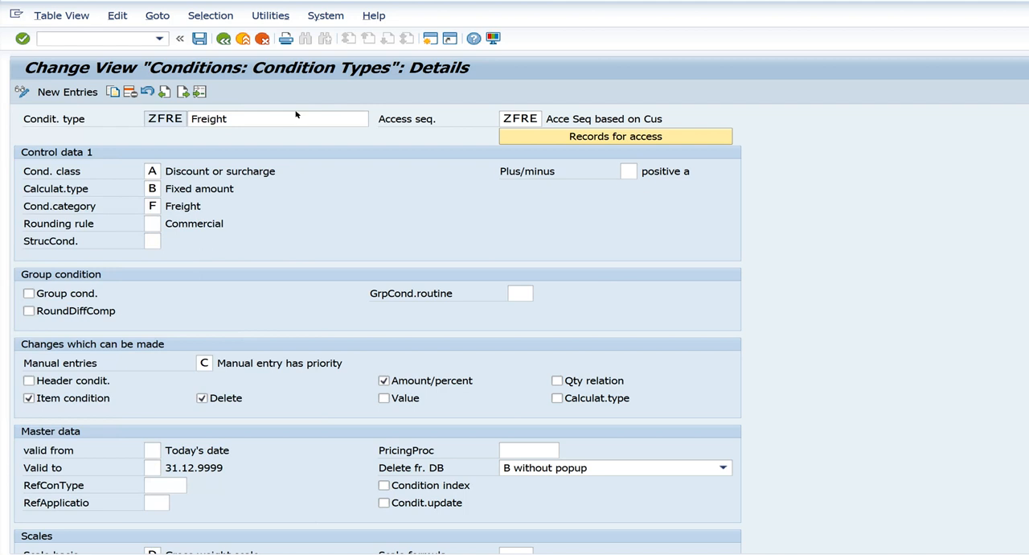
Go back to the condition types overview and switch to the session with the control data of procedure ZPR01
click(224, 41)
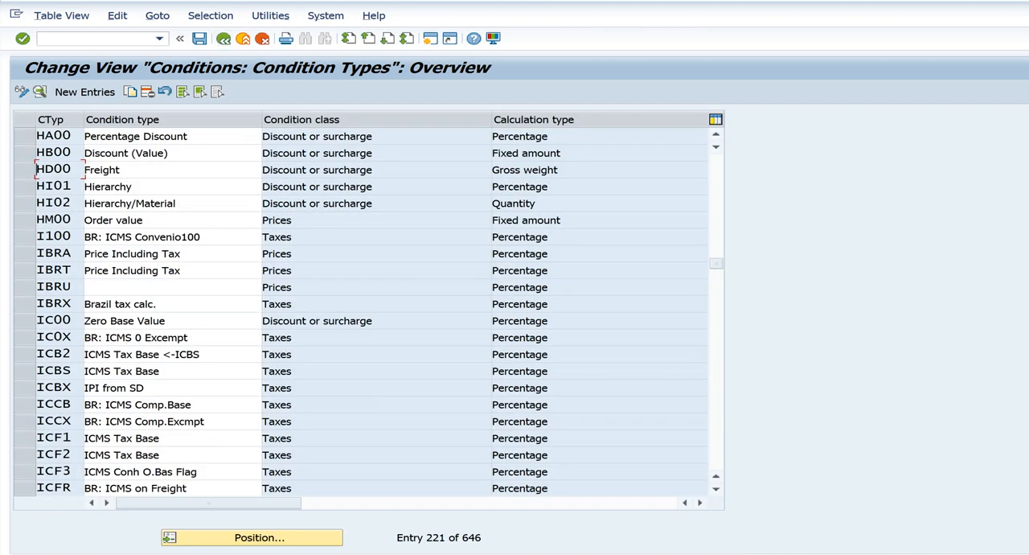
click(501, 554)
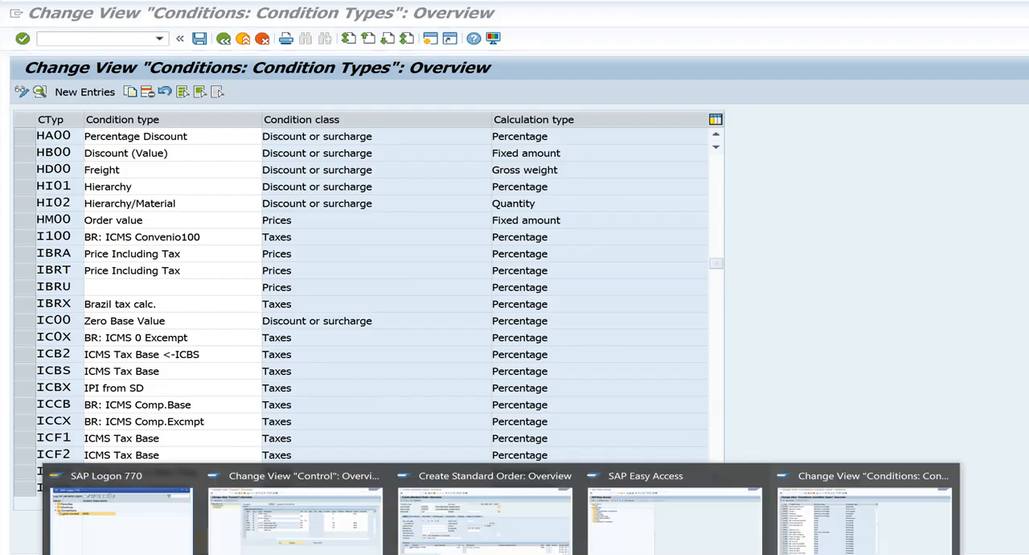
click(696, 531)
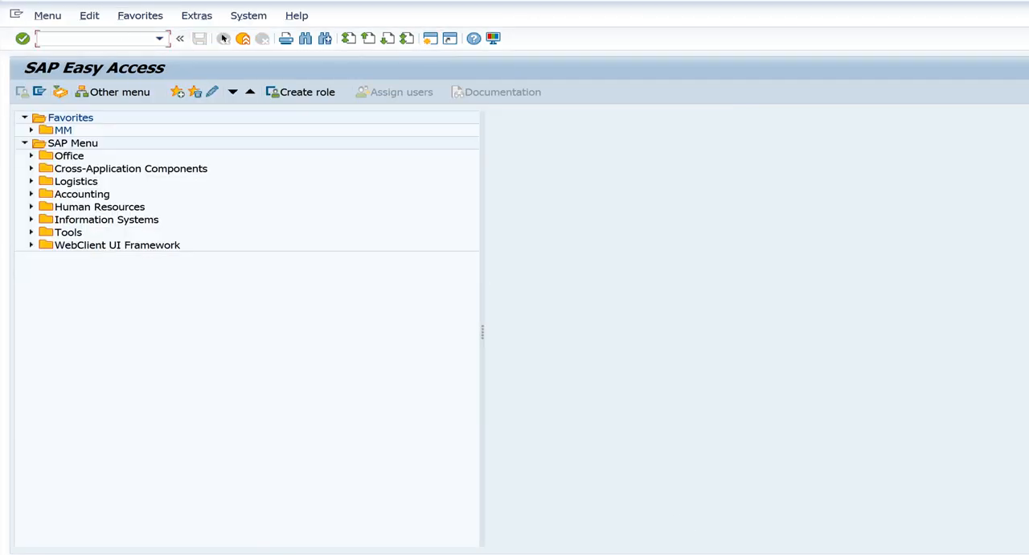
click(501, 554)
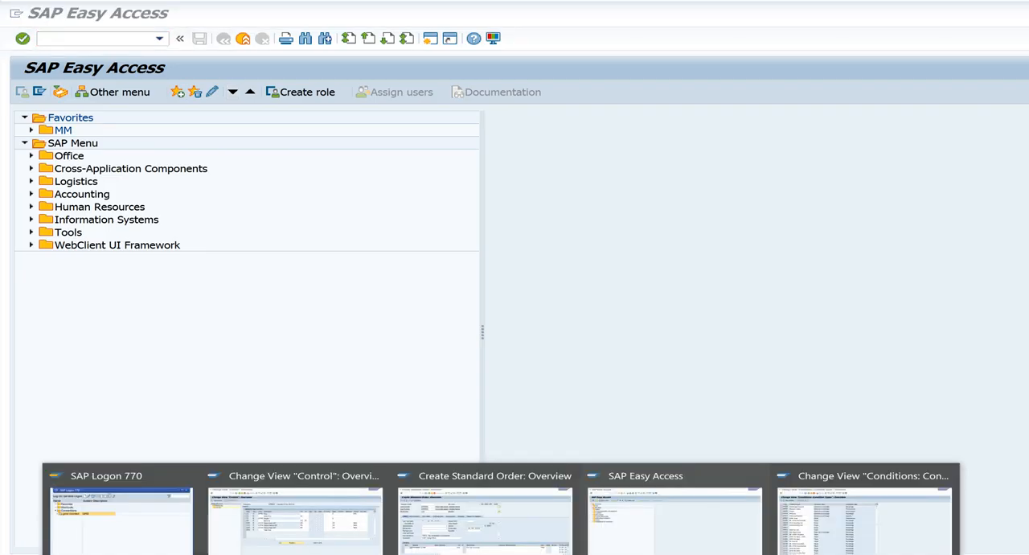
click(335, 549)
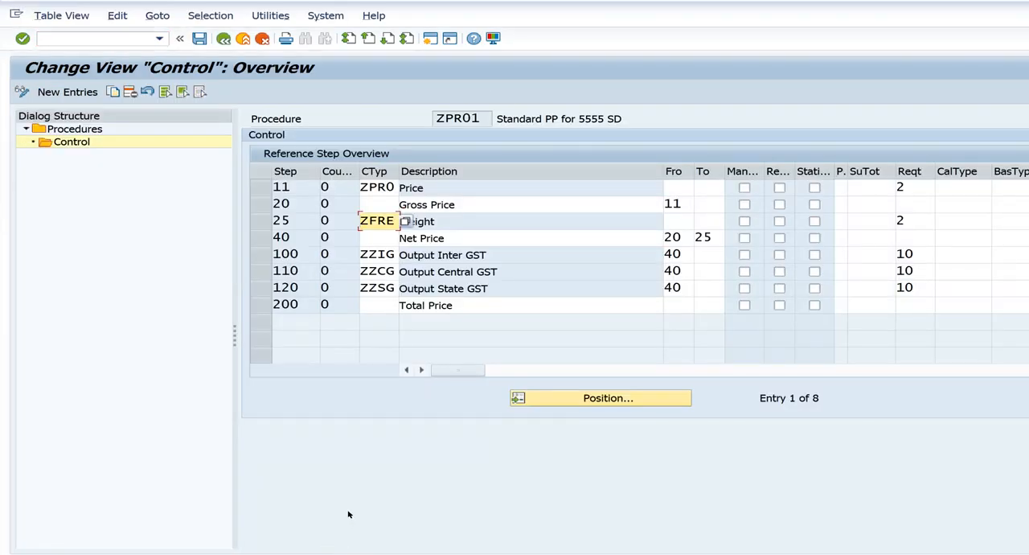
mouse_move(501, 554)
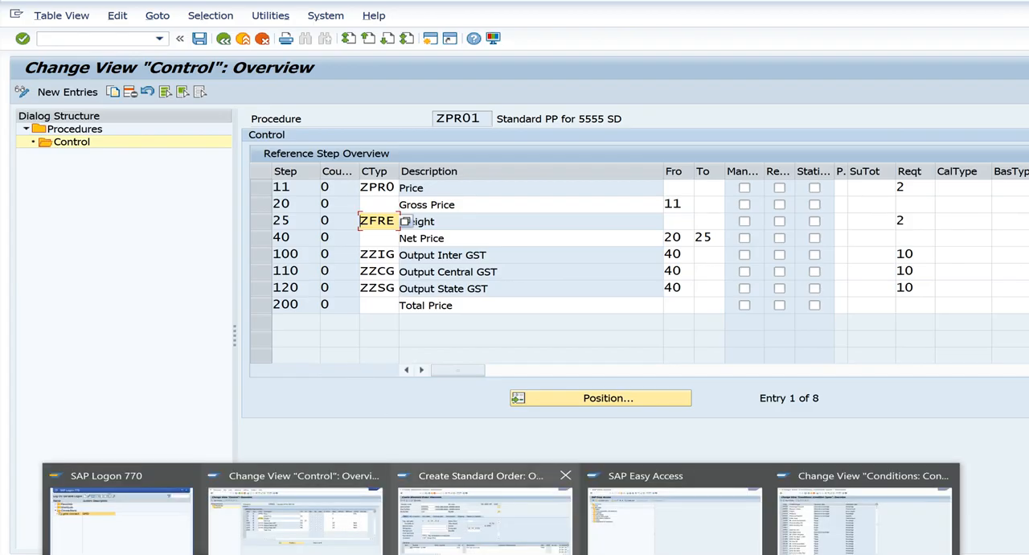
Switch to the open standard order session, discard that order without saving and return to the SAP Easy Access menu
click(485, 507)
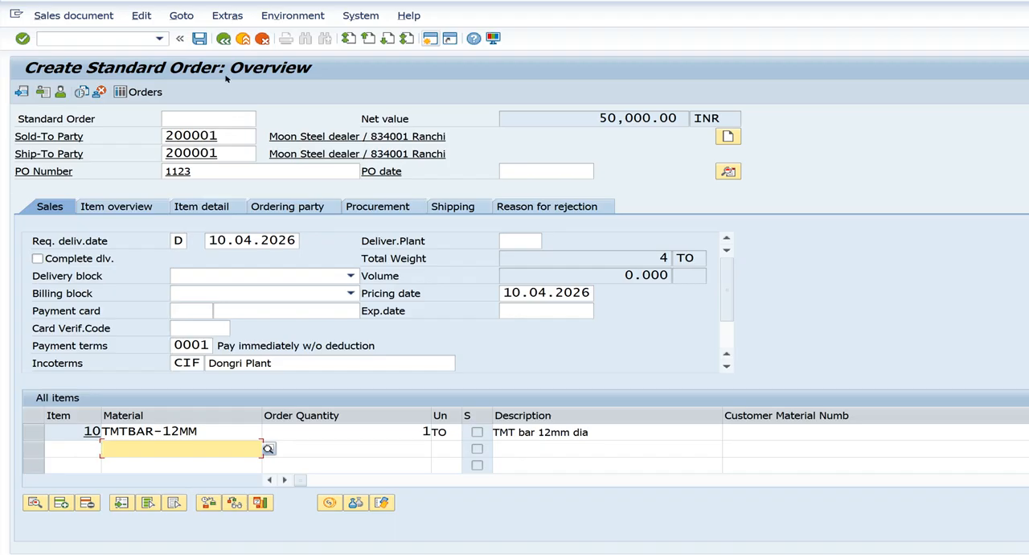
click(223, 39)
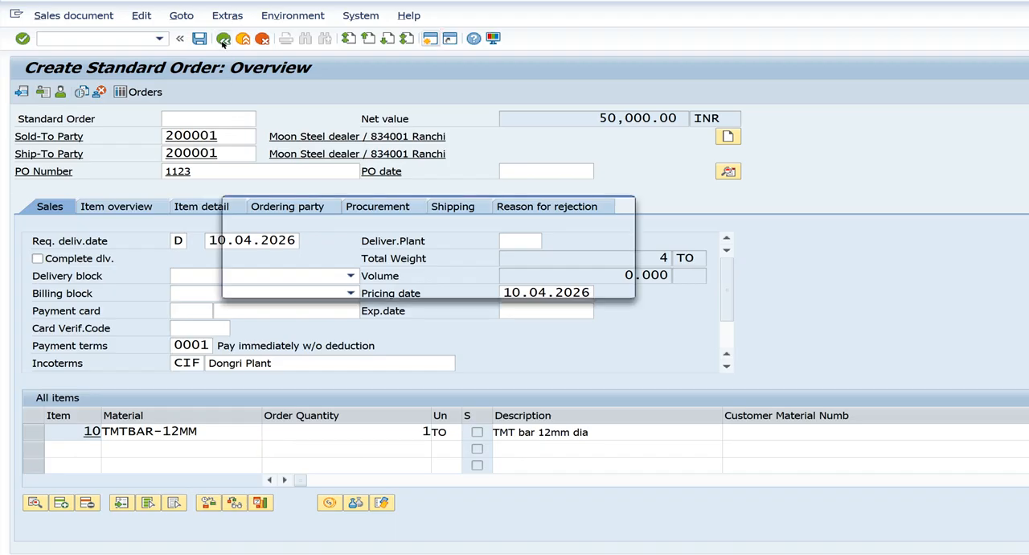
click(457, 282)
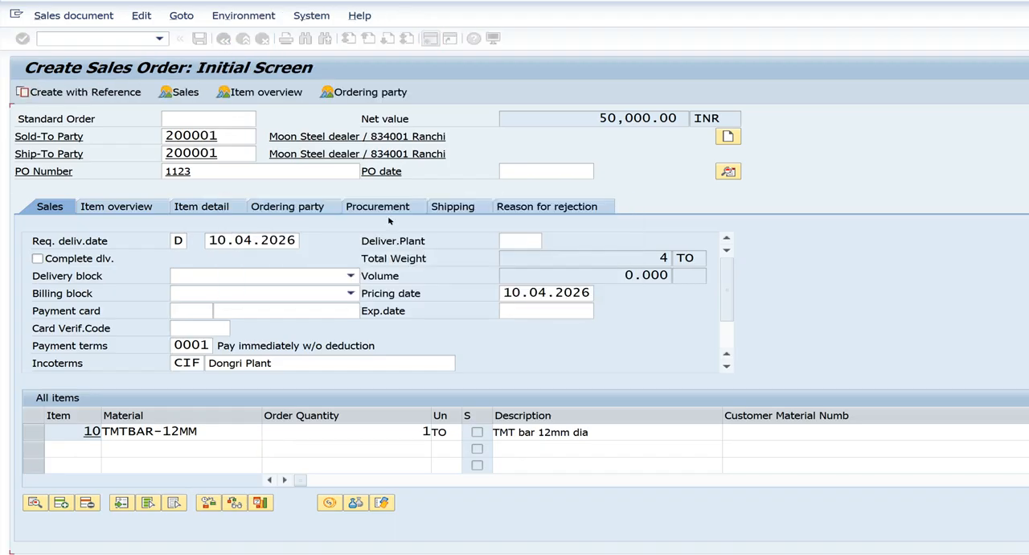
click(222, 38)
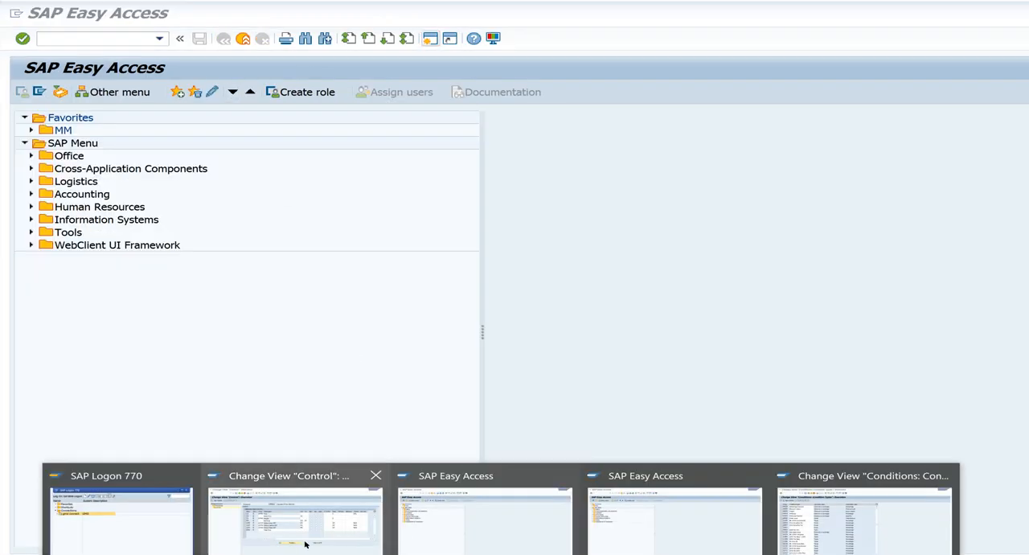
Save the control data of procedure ZPR01 and select the step 25 row for freight condition ZFRE
click(306, 544)
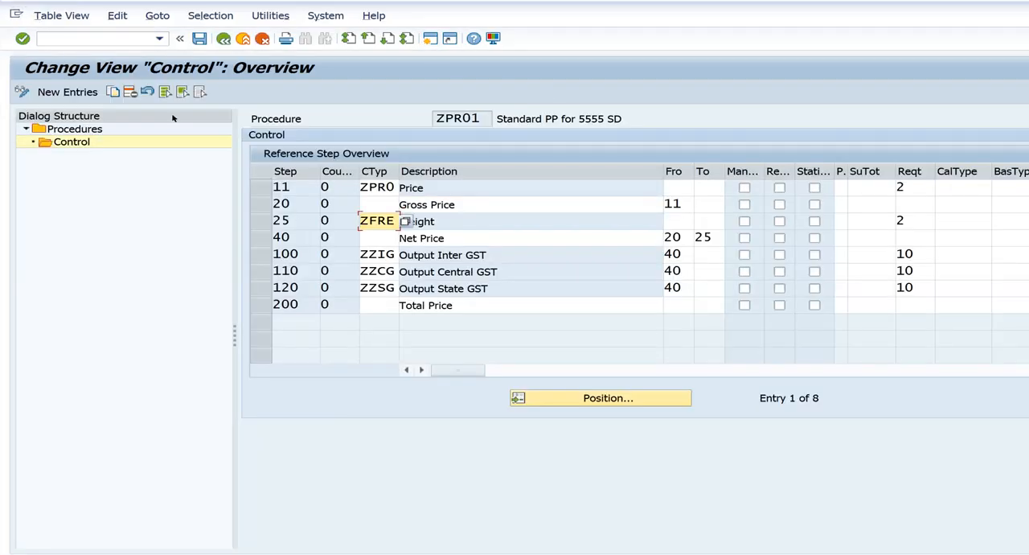
click(199, 40)
click(439, 258)
click(265, 223)
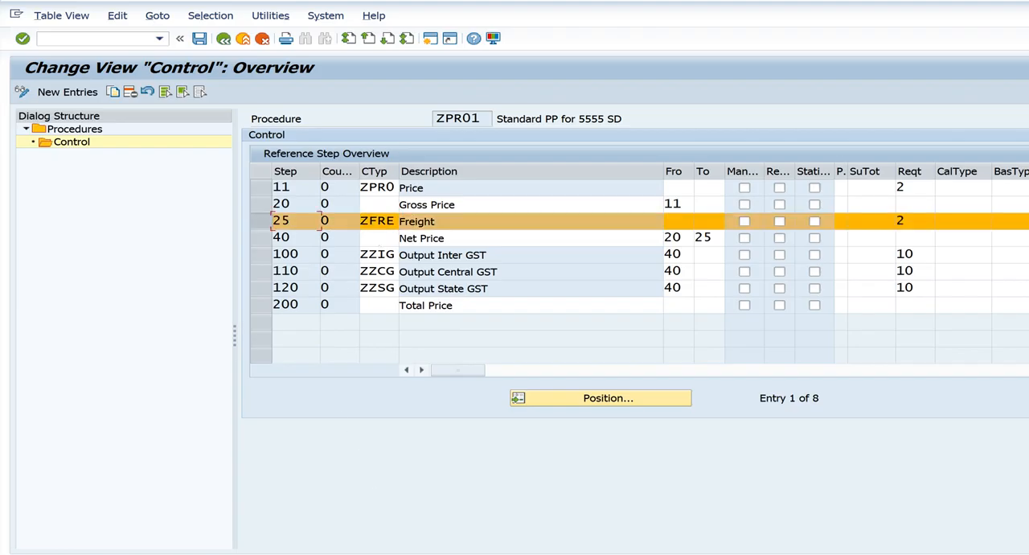
In the free SAP Easy Access session, start transaction VA01 and open a new ZOR order for sales organization 55SO
mouse_move(501, 554)
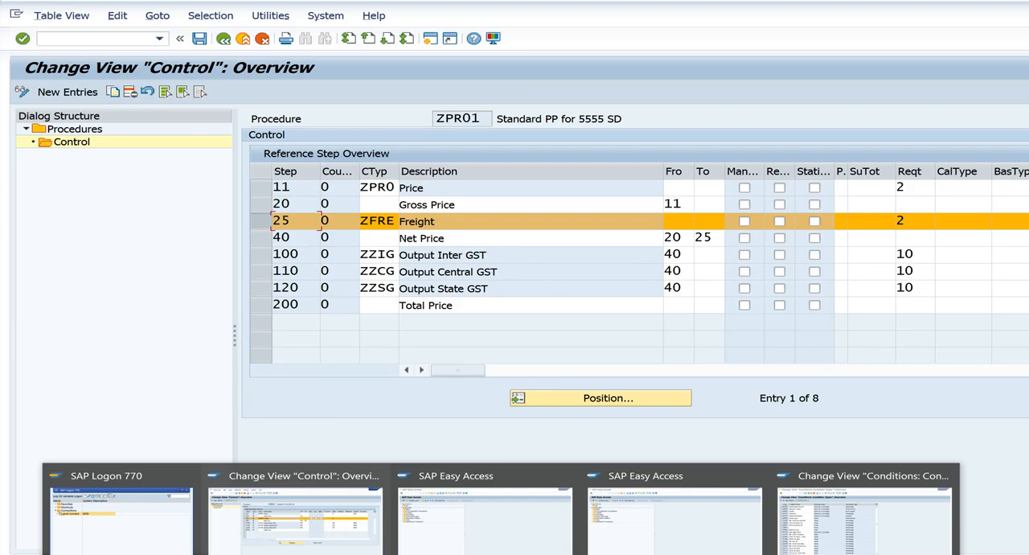
click(518, 543)
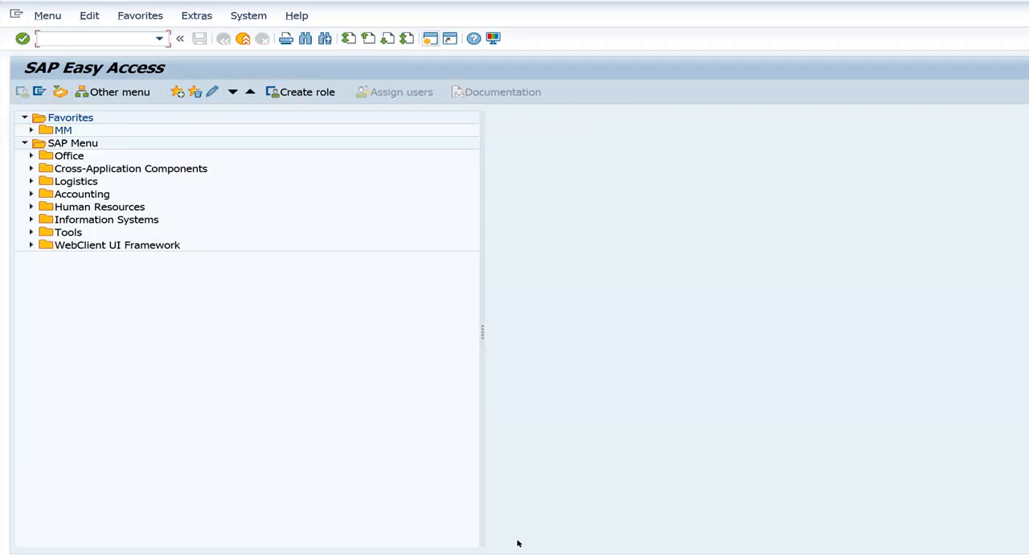
text(va01)
key(Return)
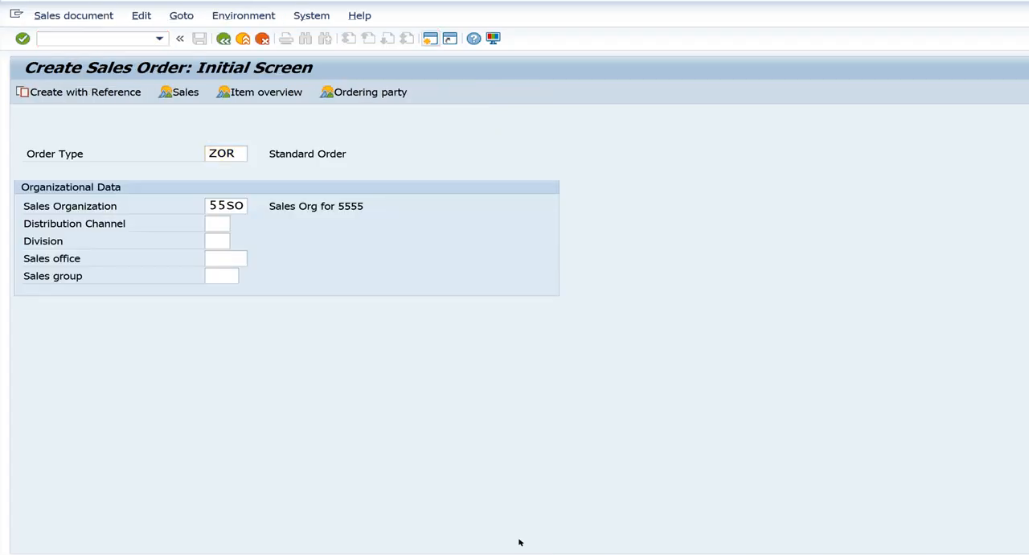
key(Return)
Enter Central Trading as the order's sold-to party and fill in the PO number from the suggested entries
text(2)
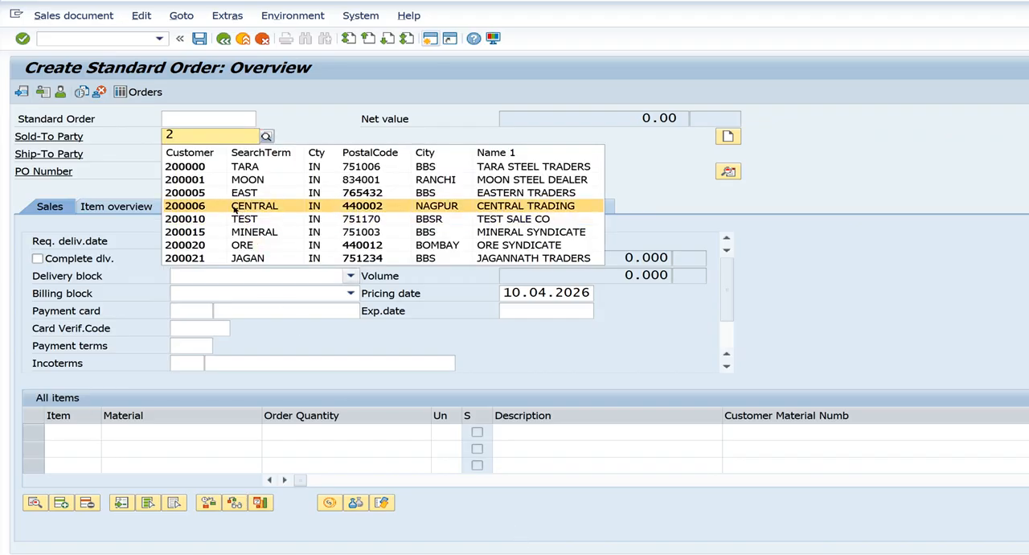
click(235, 209)
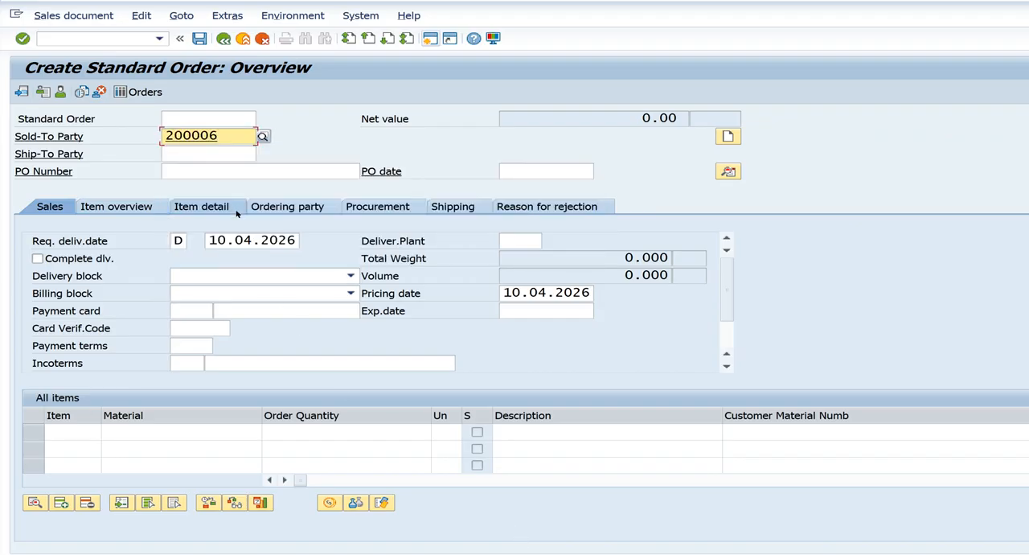
click(216, 167)
text(1)
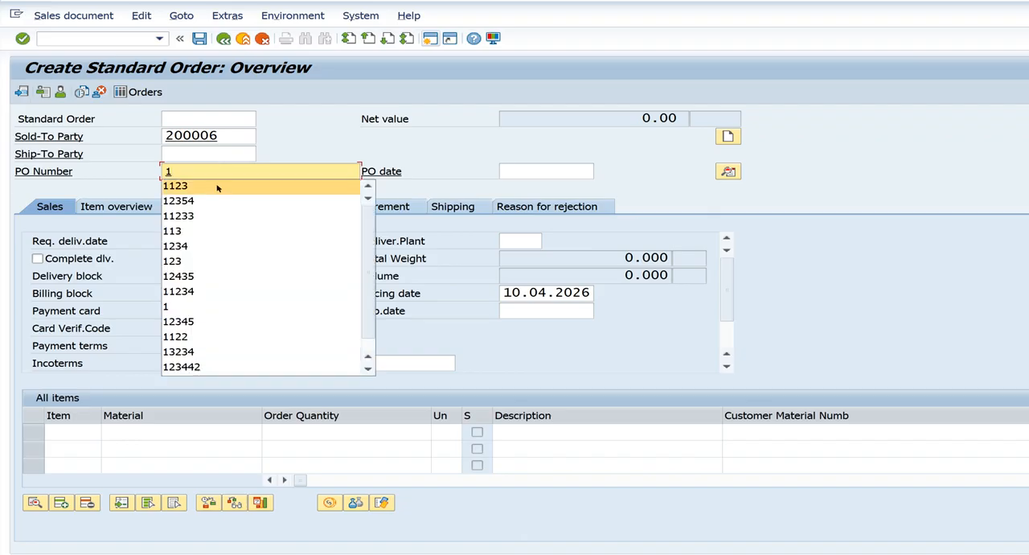
click(219, 186)
Add material TMTBAR-12MM as the first order item with an order quantity of 10
click(224, 431)
text(t)
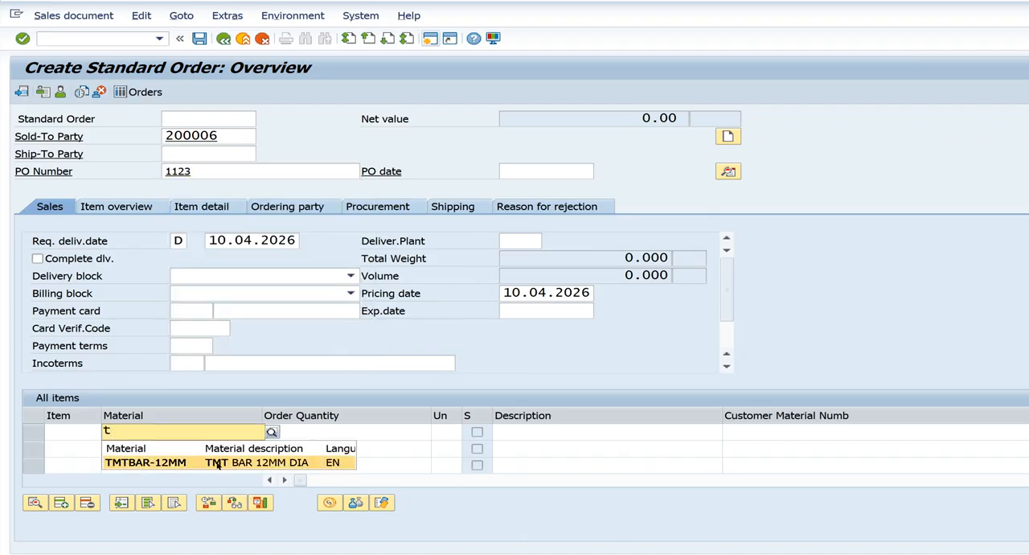
click(218, 463)
click(314, 428)
text(10)
key(Return)
Examine the pricing conditions of the TMTBAR-12MM item, comparing price ZPR0, freight ZFRE and the net price
click(330, 504)
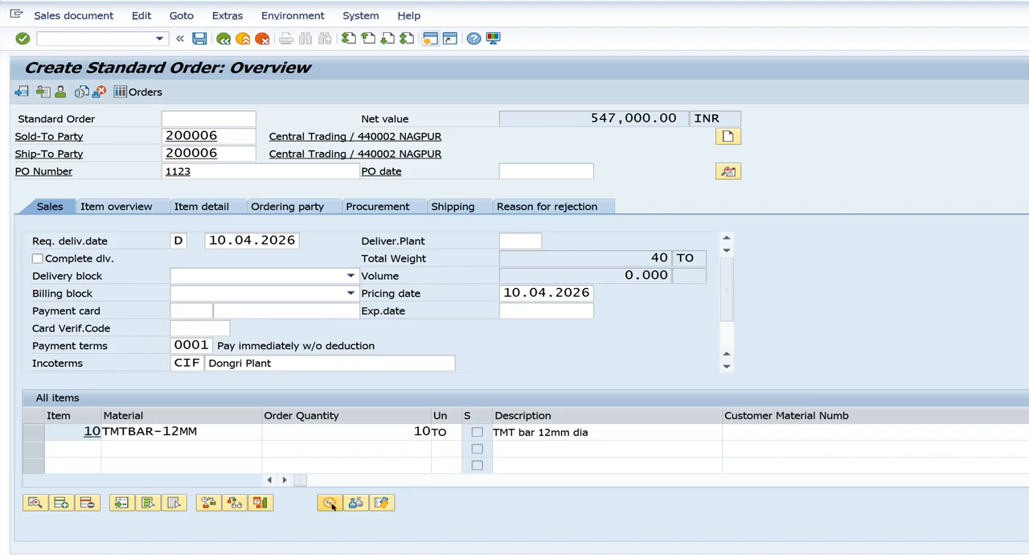
click(85, 274)
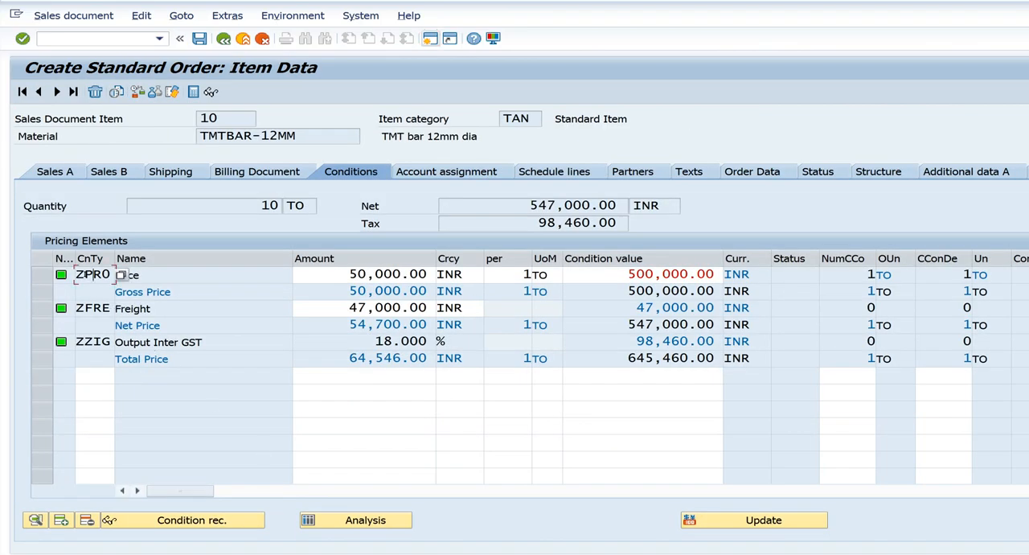
key(Down)
click(85, 271)
click(86, 305)
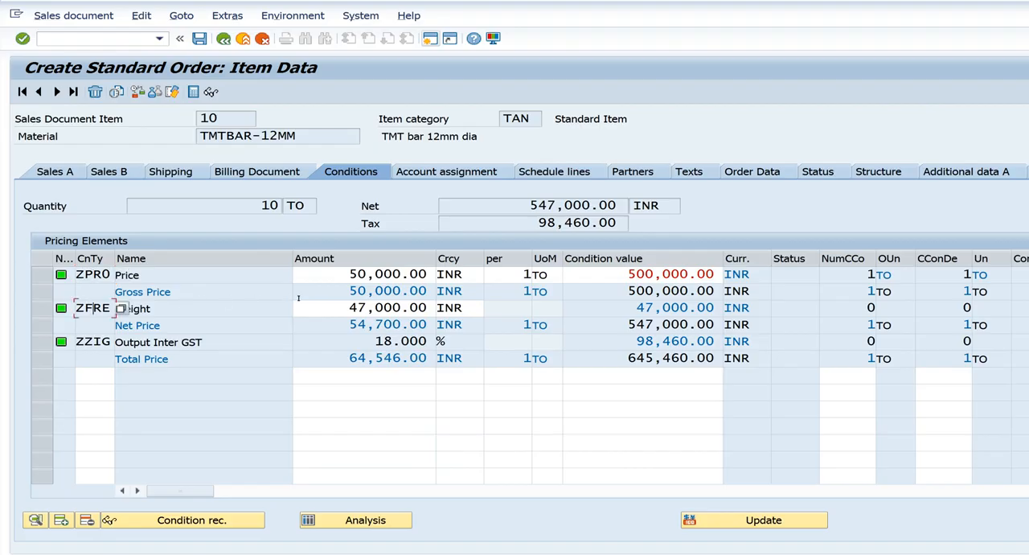
drag(346, 307, 435, 307)
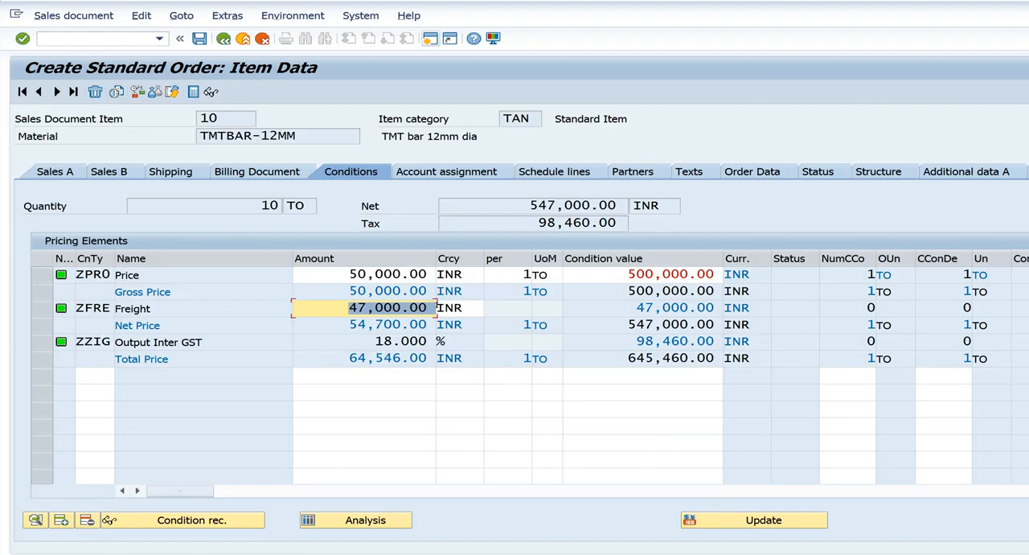
drag(625, 304, 713, 302)
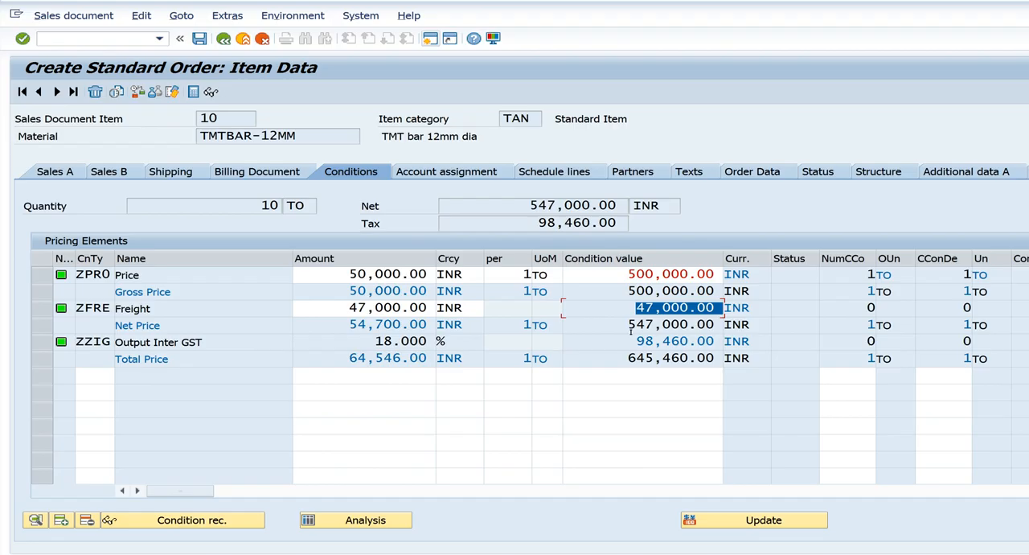
drag(631, 336, 711, 323)
drag(628, 324, 699, 322)
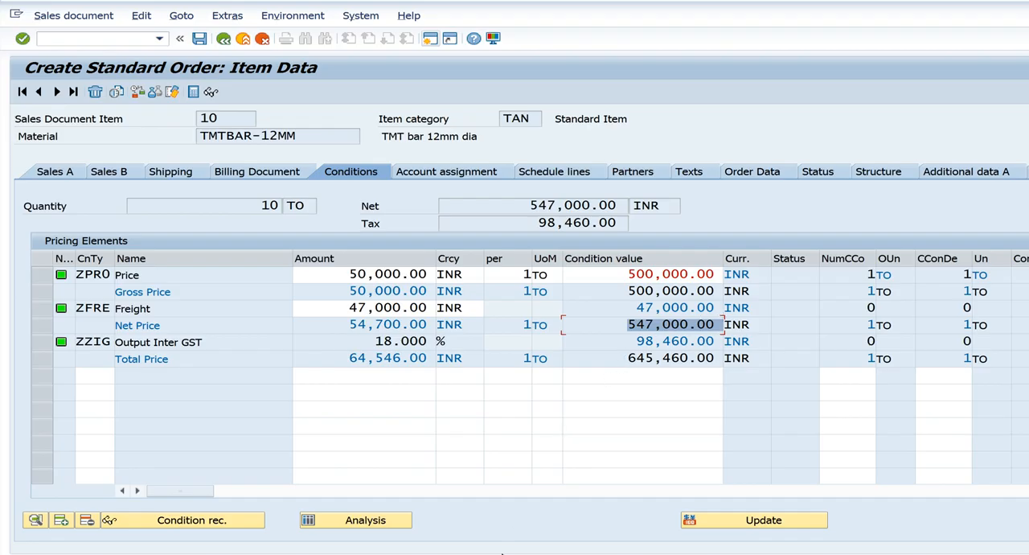
mouse_move(501, 553)
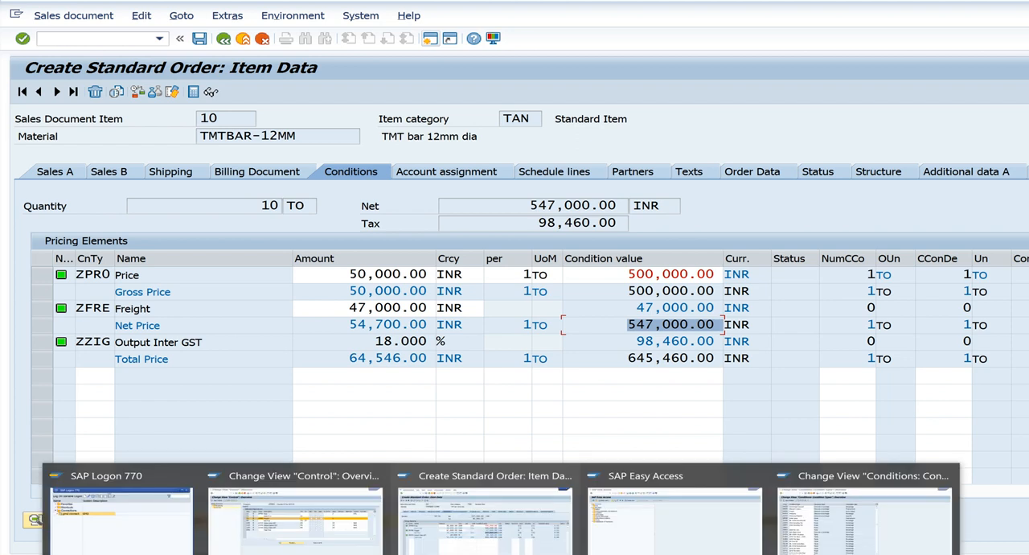
click(481, 546)
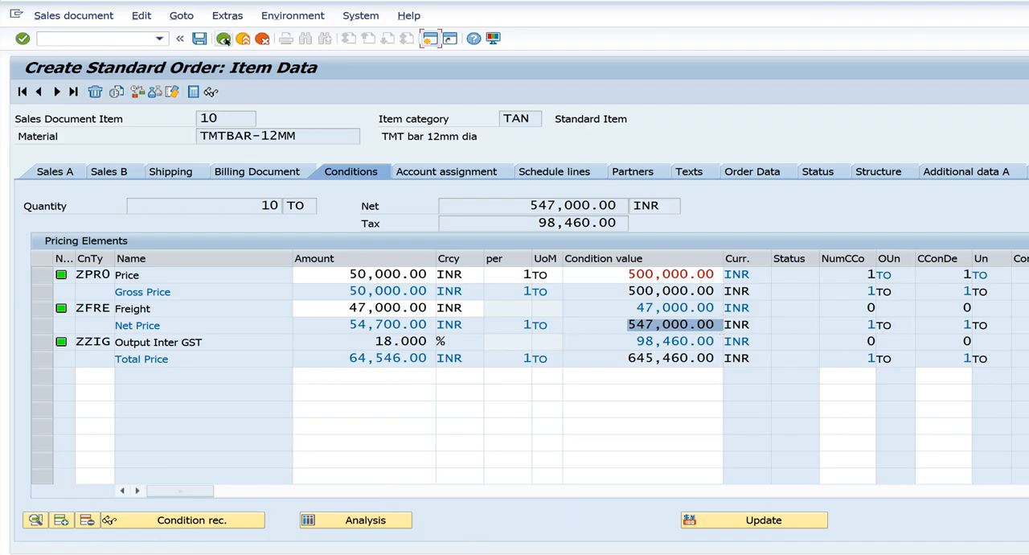
Leave the Central Trading order without saving it and return to the initial order creation screen
click(225, 40)
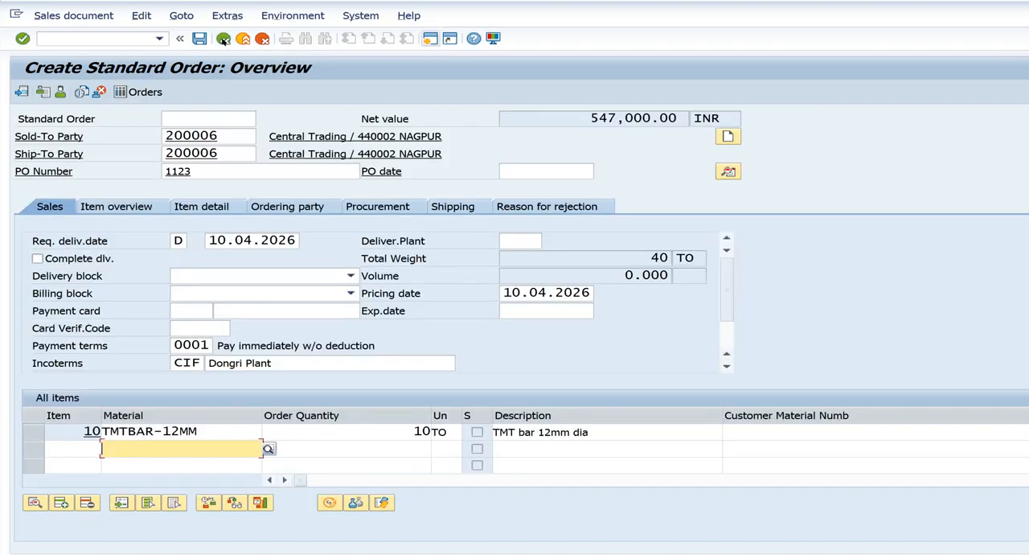
click(224, 40)
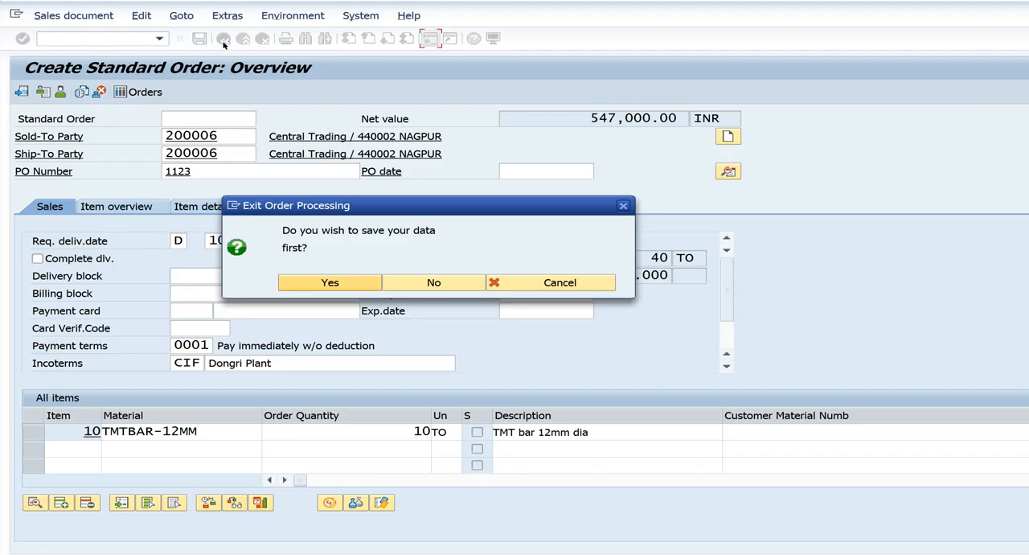
click(431, 276)
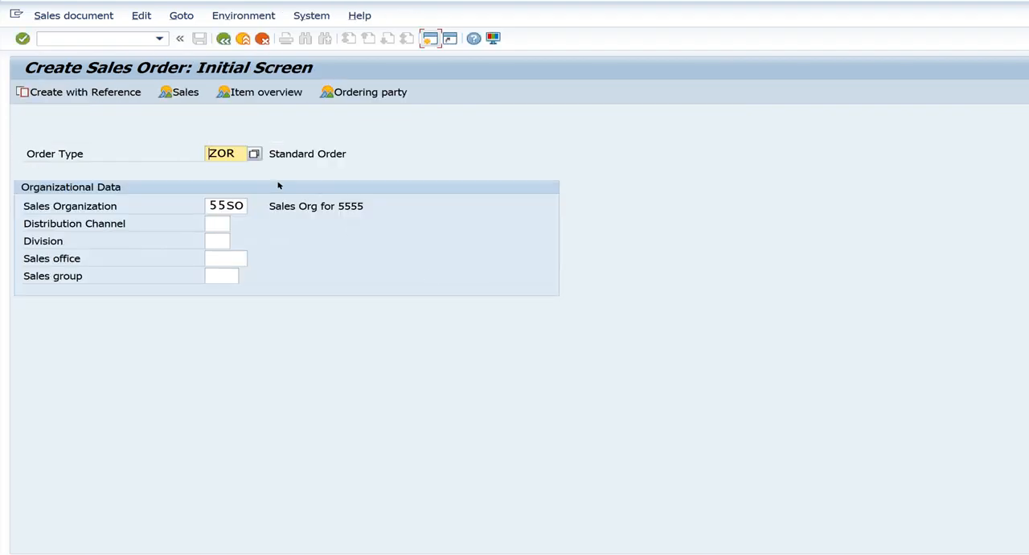
Open another ZOR order with Ore Syndicate as the sold-to party and fill in its PO number
key(Return)
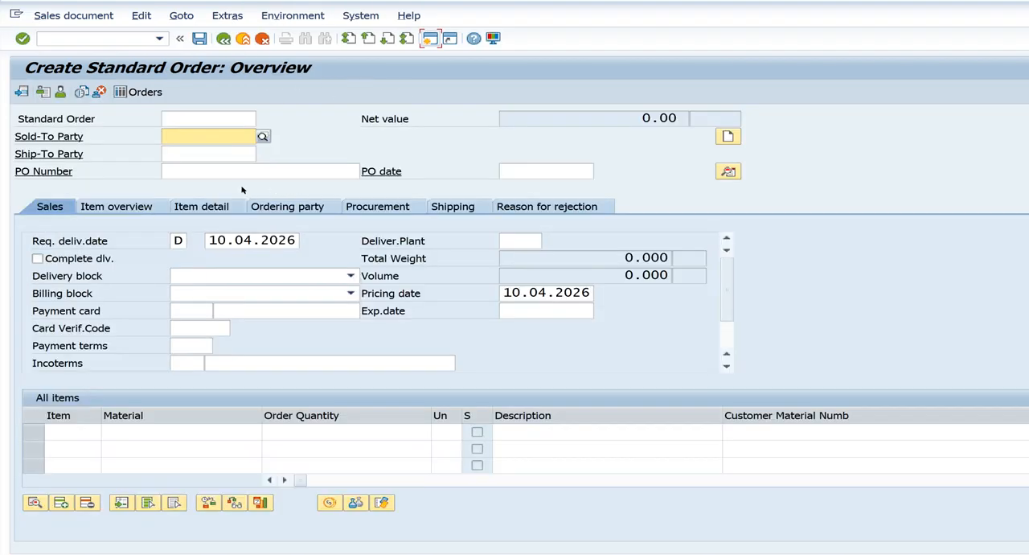
text(2)
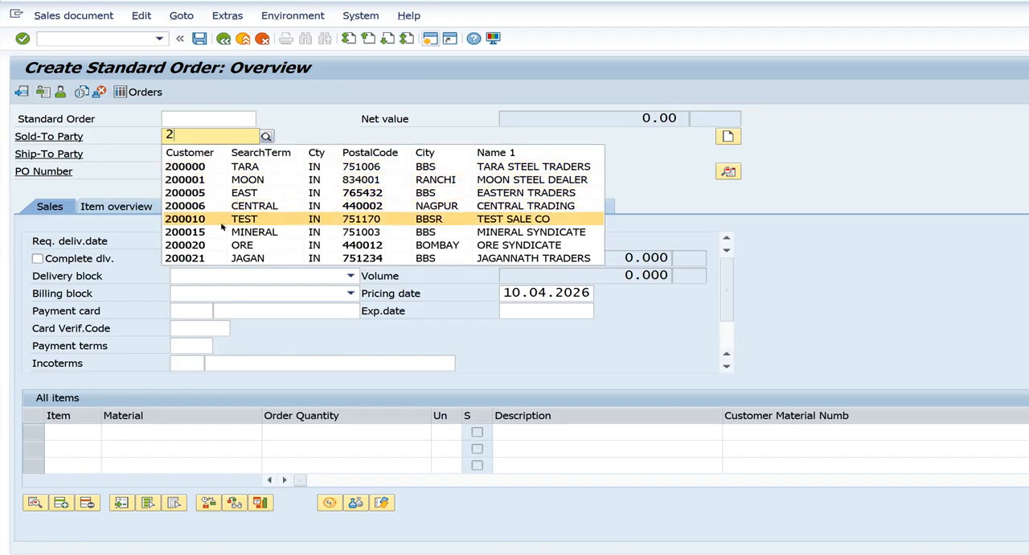
click(223, 245)
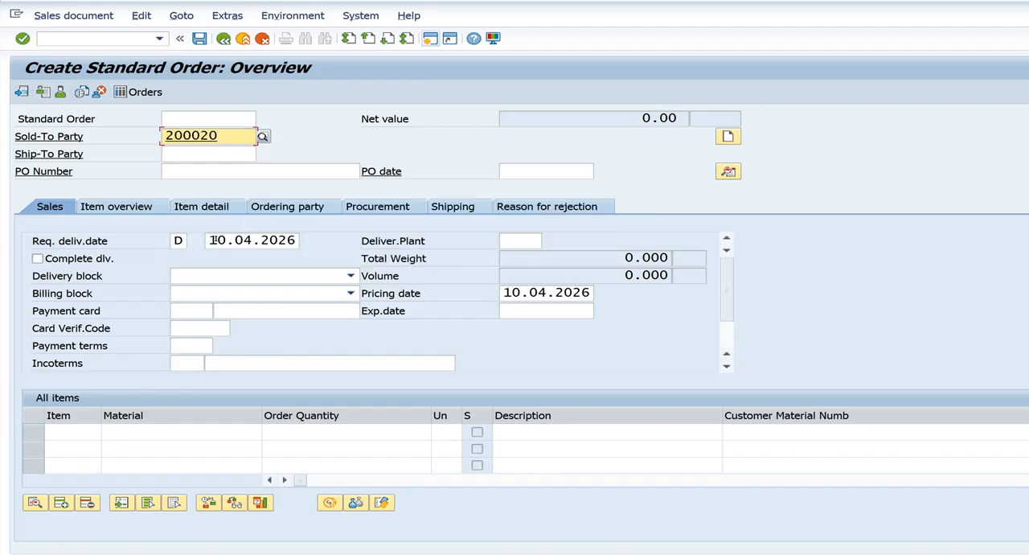
click(205, 168)
text(1)
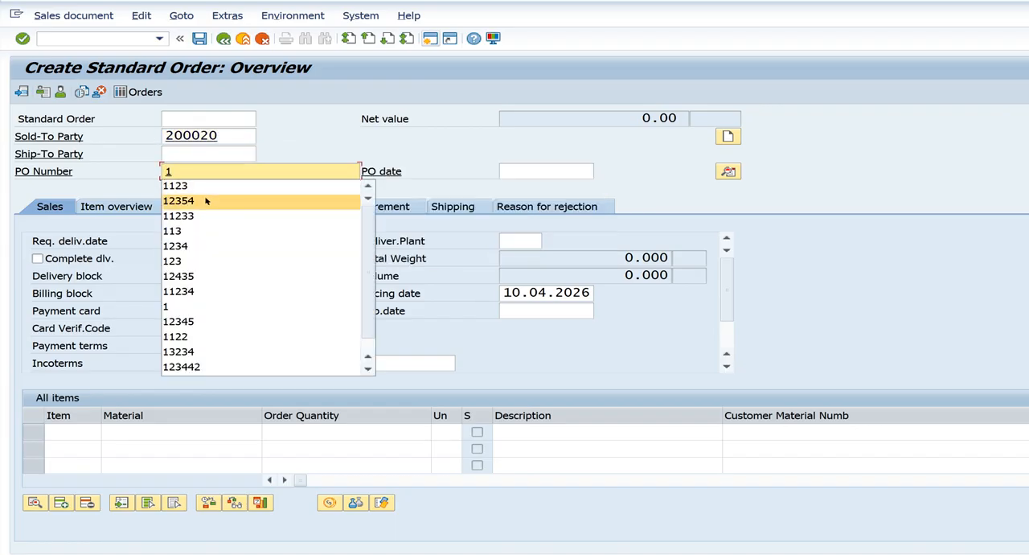
click(200, 198)
Add 10 units of material TMTBAR-12MM as the first item of the Ore Syndicate order
click(177, 423)
text(t)
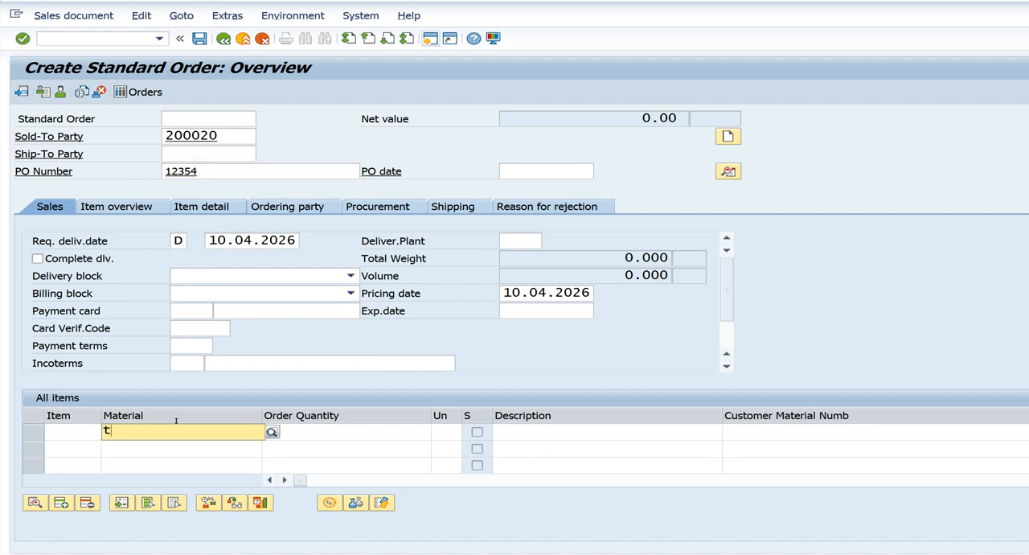
click(180, 464)
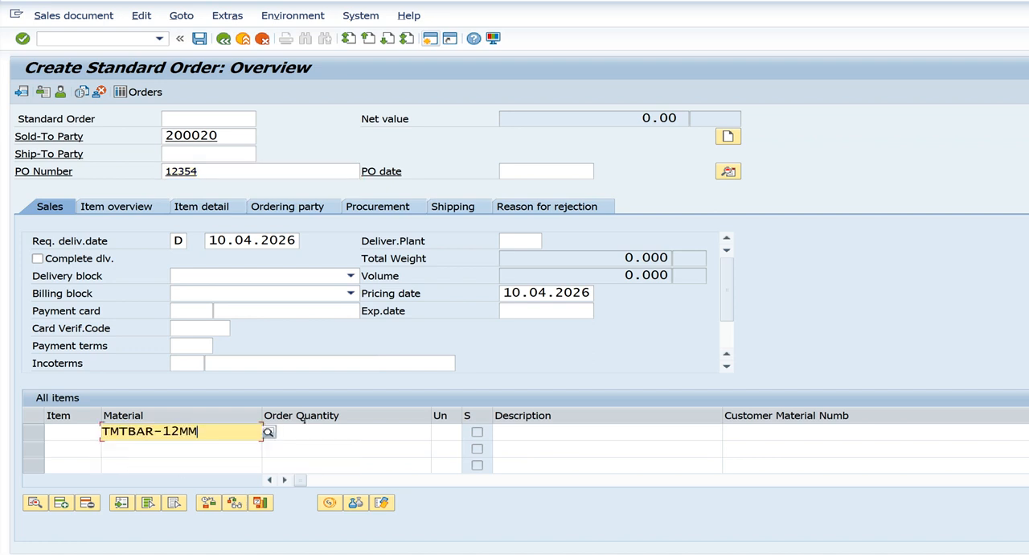
click(266, 431)
text(10)
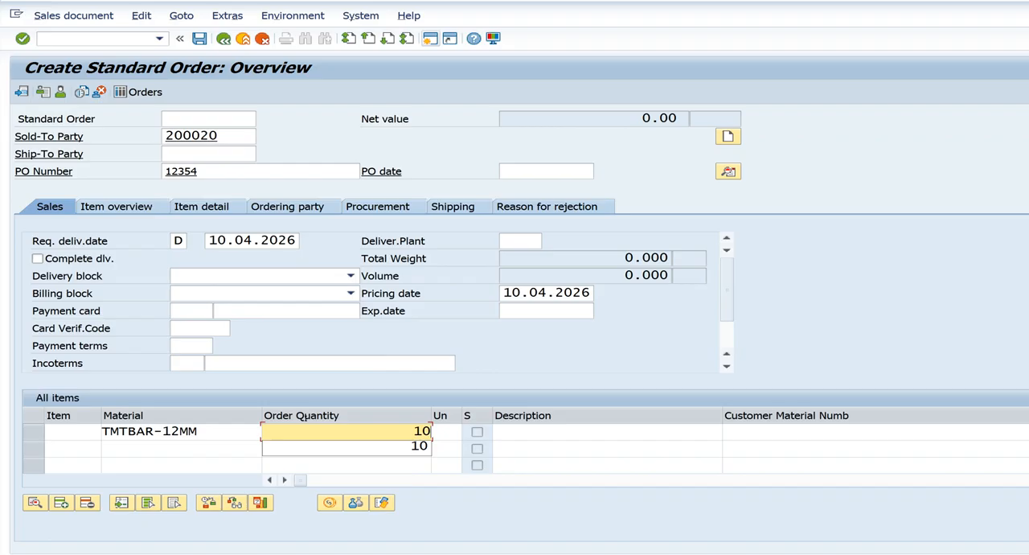
key(Return)
Open the item's pricing conditions for Ore Syndicate and check the amount and condition value of freight ZFRE
click(330, 502)
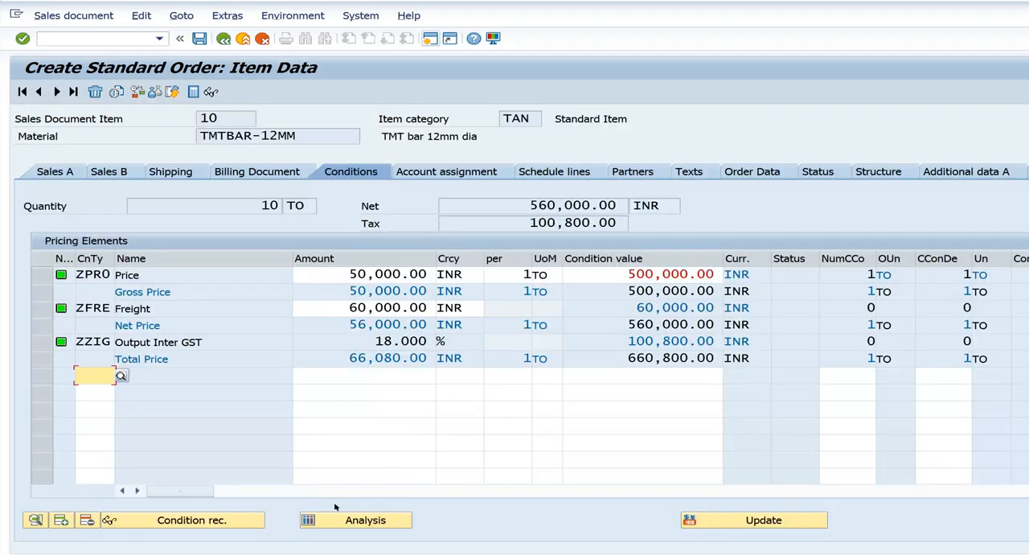
drag(346, 309, 465, 302)
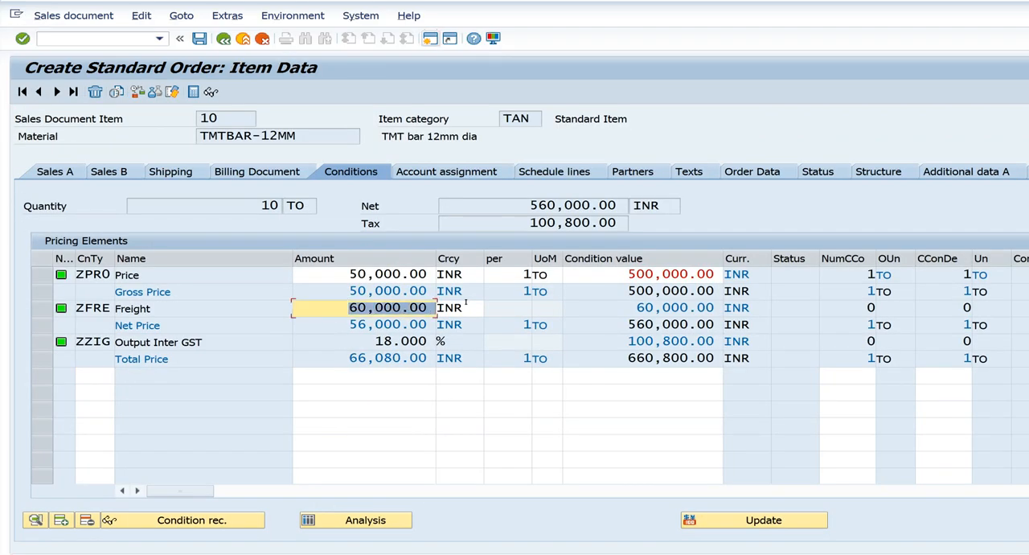
drag(636, 306, 719, 293)
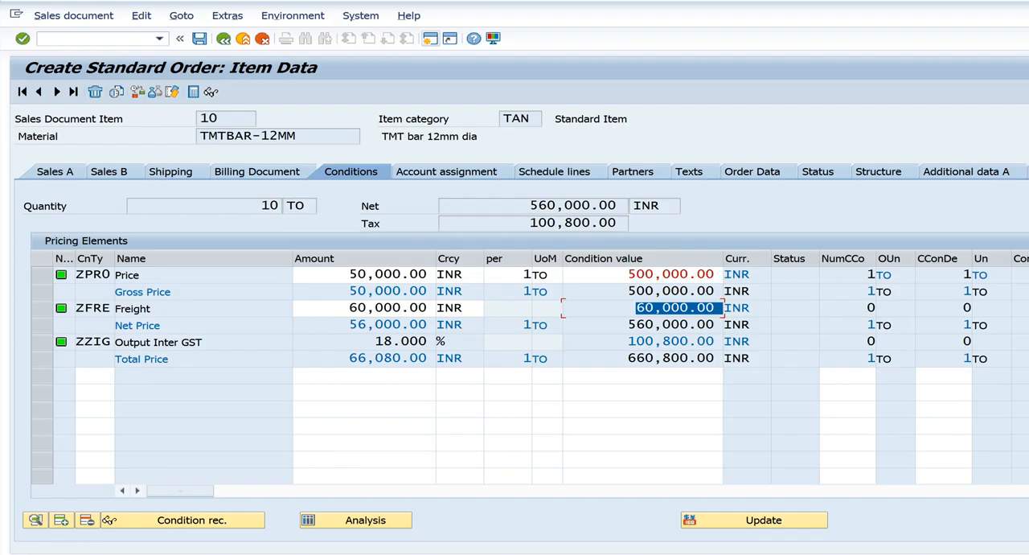
Exit the condition types overview in its separate session and return to the Ore Syndicate order's item data
mouse_move(501, 554)
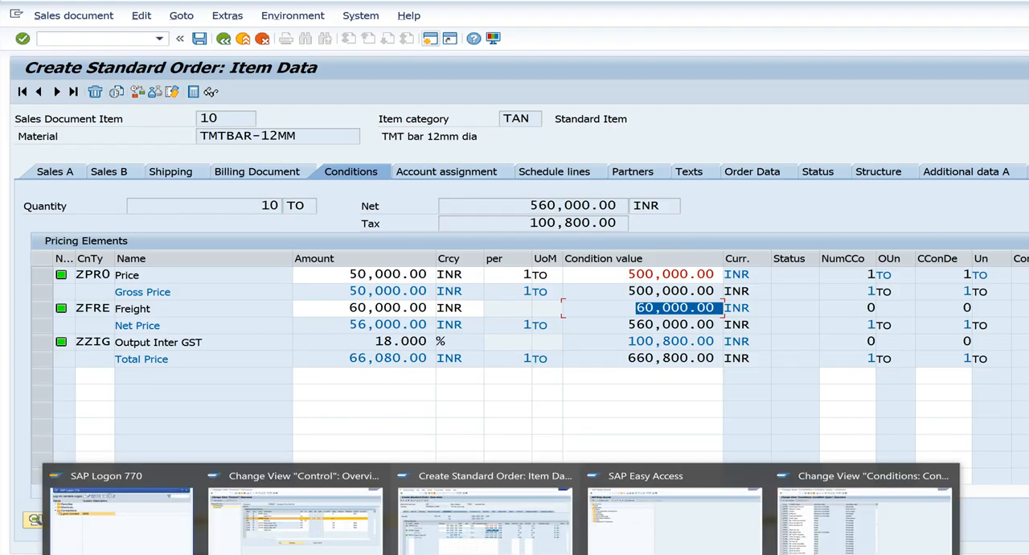
click(678, 533)
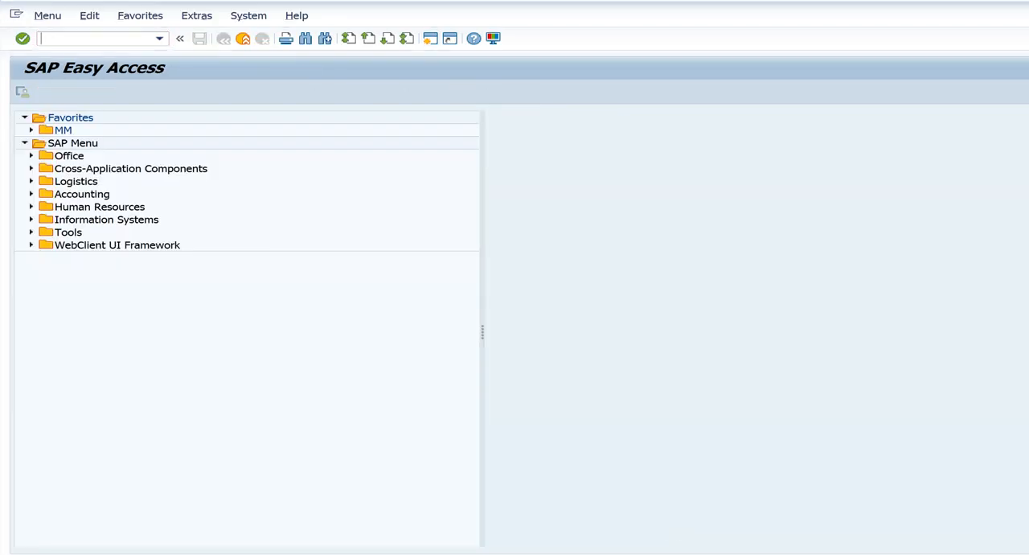
mouse_move(501, 554)
click(882, 519)
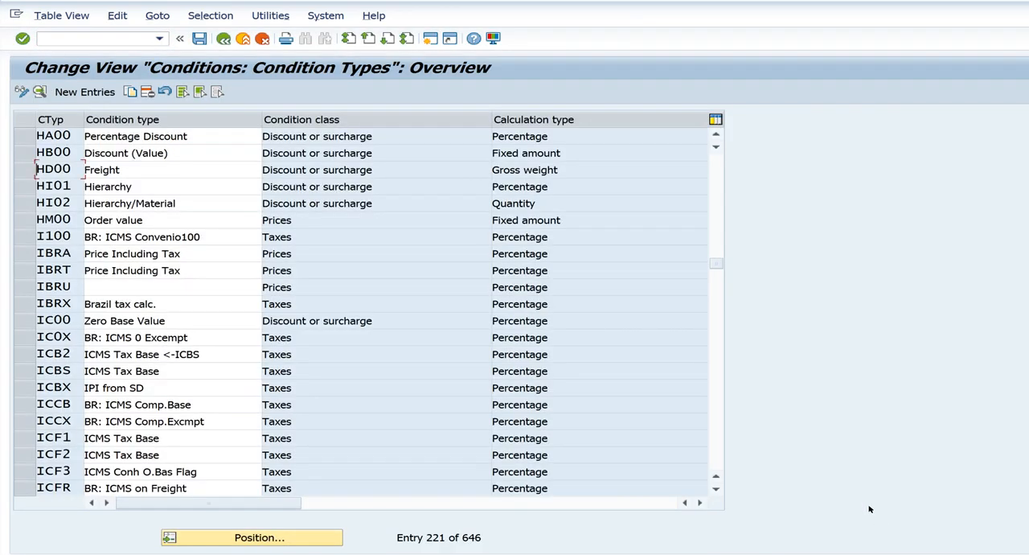
click(224, 39)
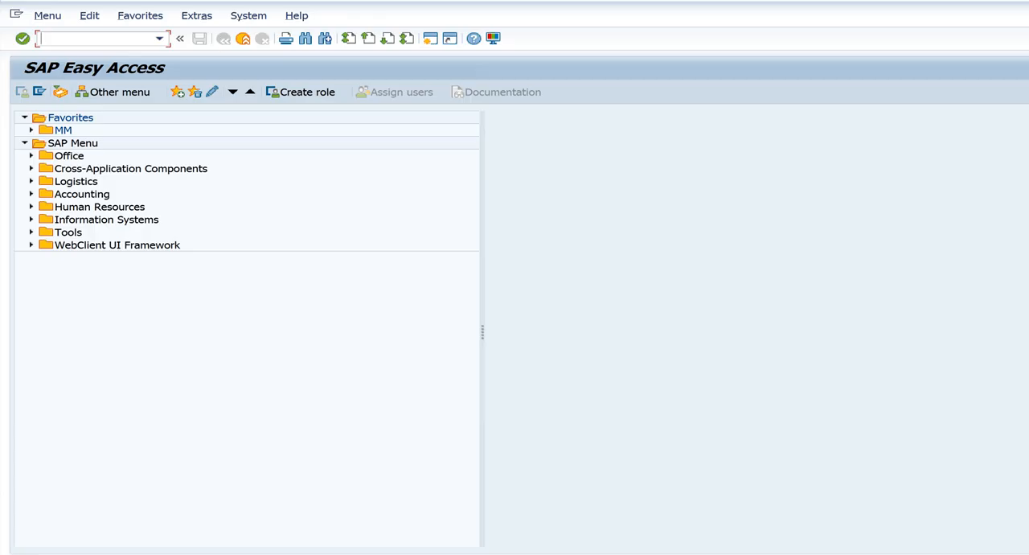
mouse_move(501, 554)
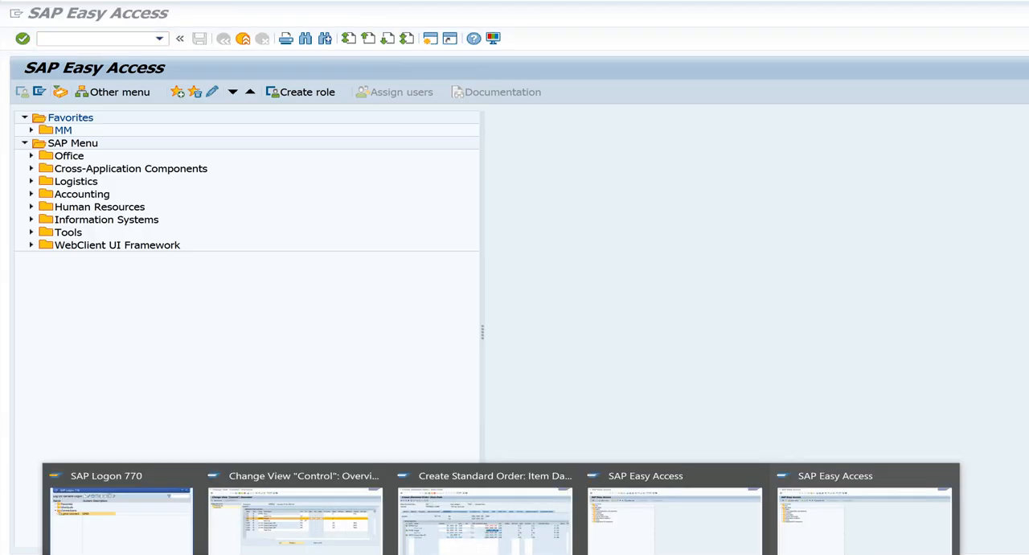
click(451, 526)
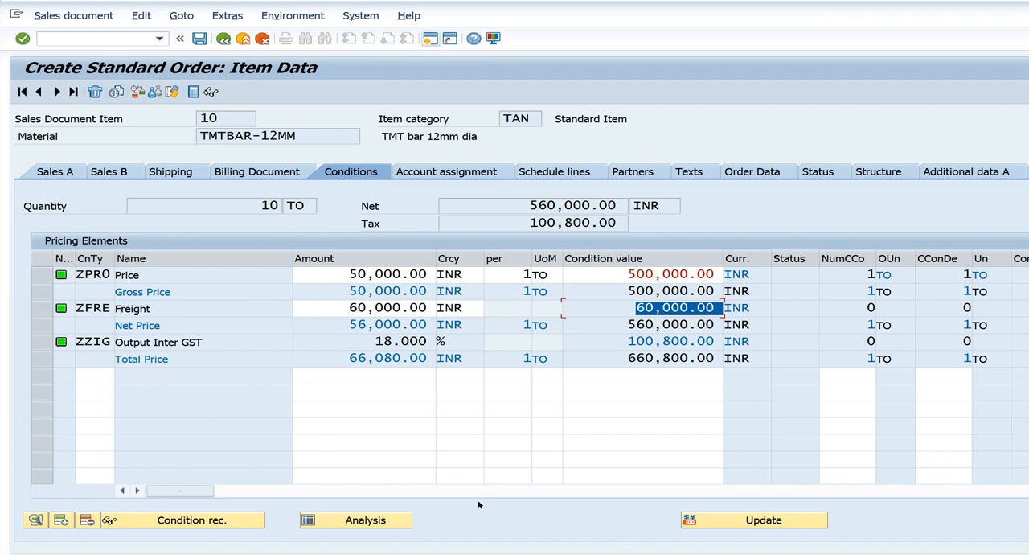
Leave the Ore Syndicate order without saving it and return to the initial order creation screen
click(224, 39)
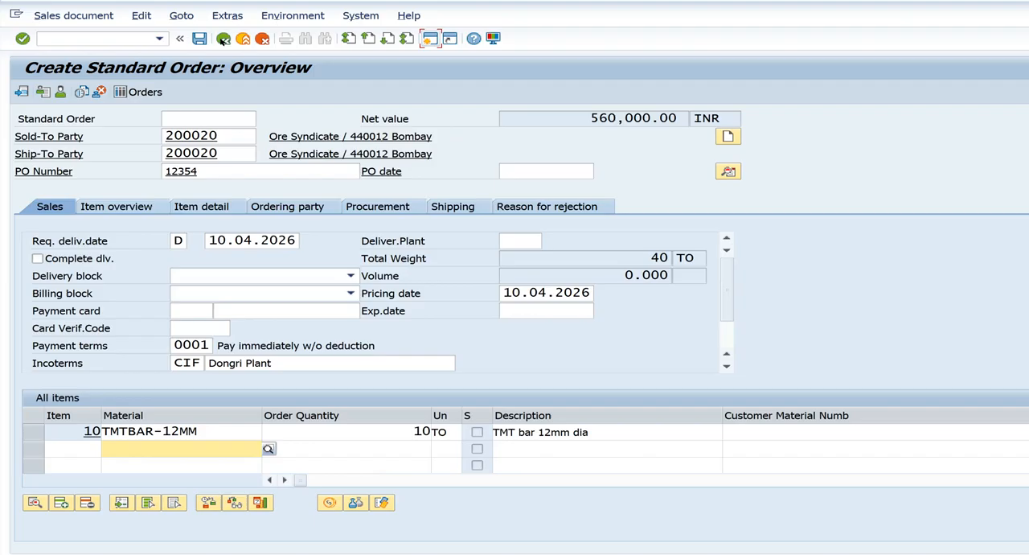
click(224, 39)
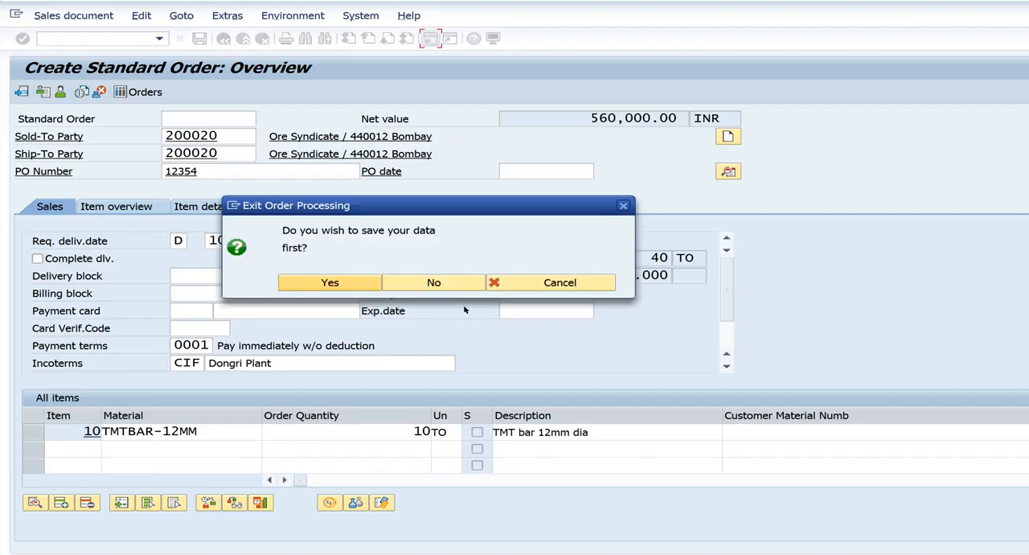
click(451, 285)
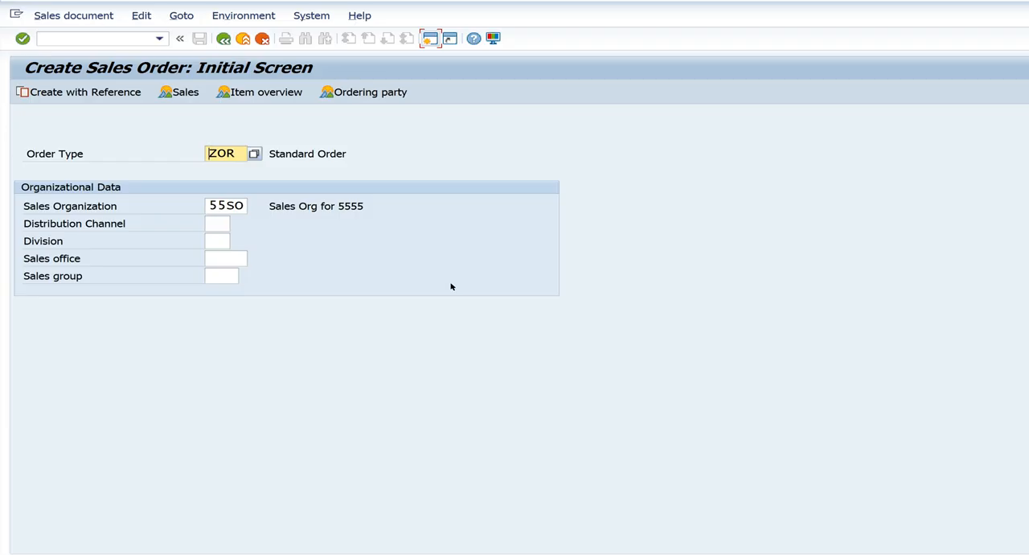
Open another ZOR order with Moon Steel dealer as the sold-to party and fill in its PO number
key(Return)
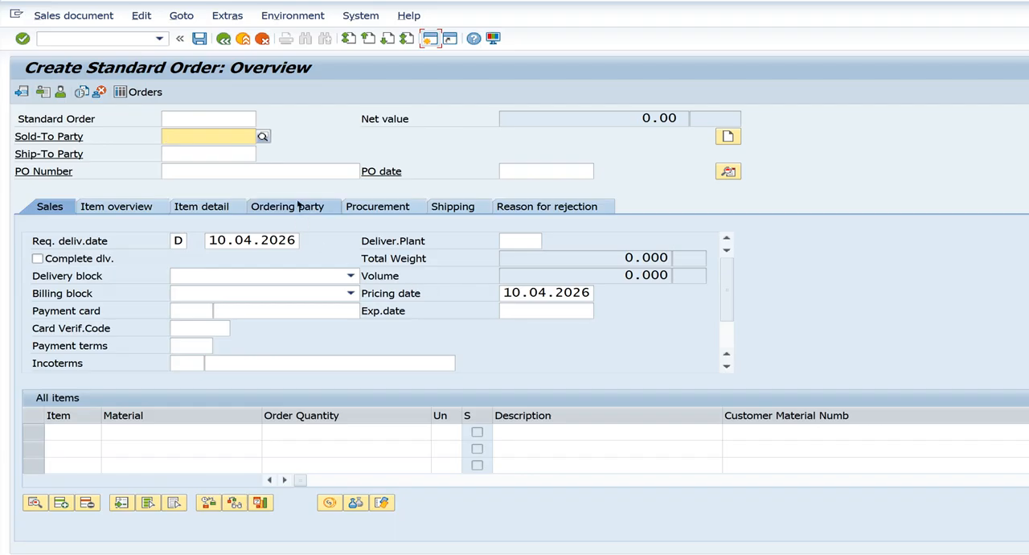
text(2)
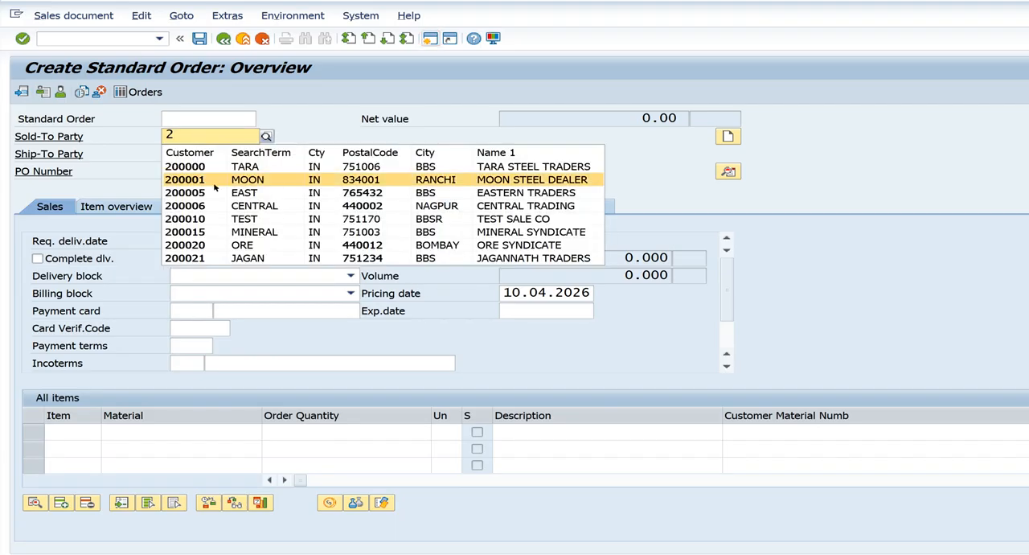
click(213, 183)
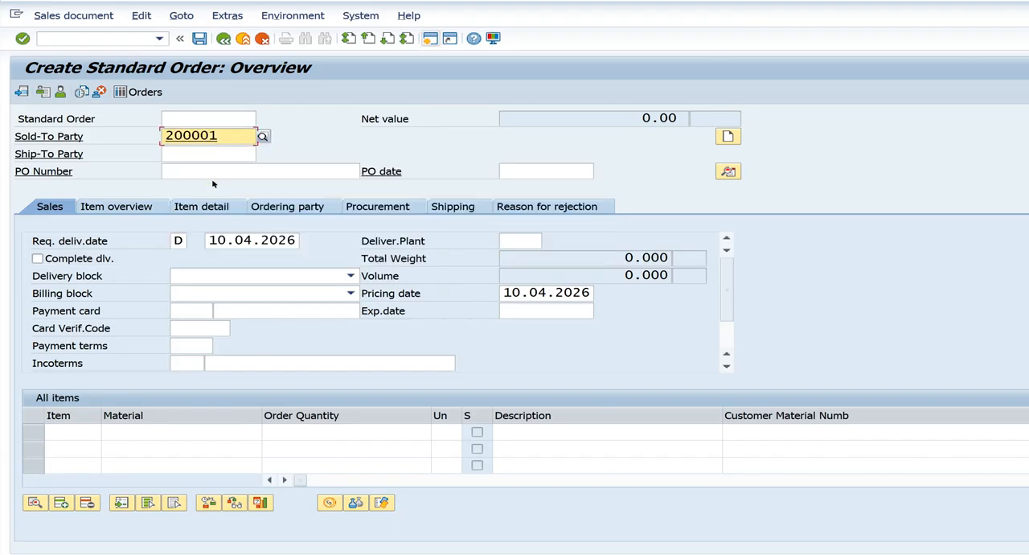
click(204, 170)
text(1123)
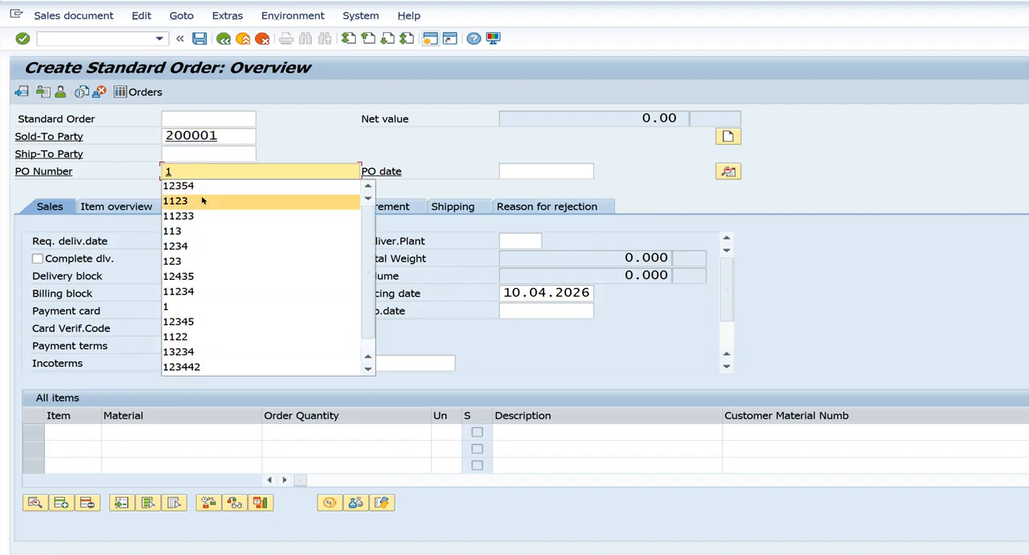
click(271, 195)
Add 10 units of material TMTBAR-12MM as the first item of the Moon Steel dealer order
click(184, 431)
text(t)
click(189, 463)
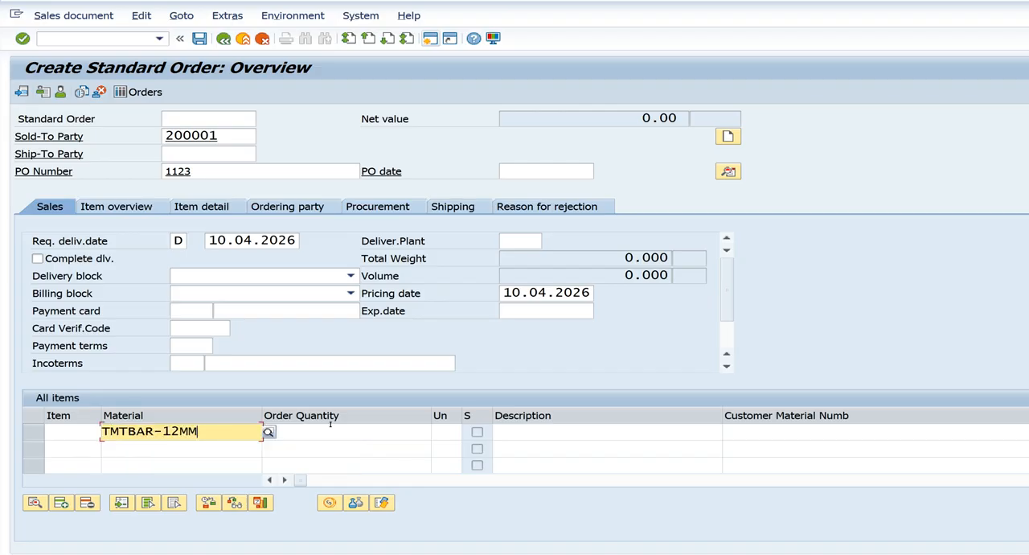
click(330, 429)
text(10)
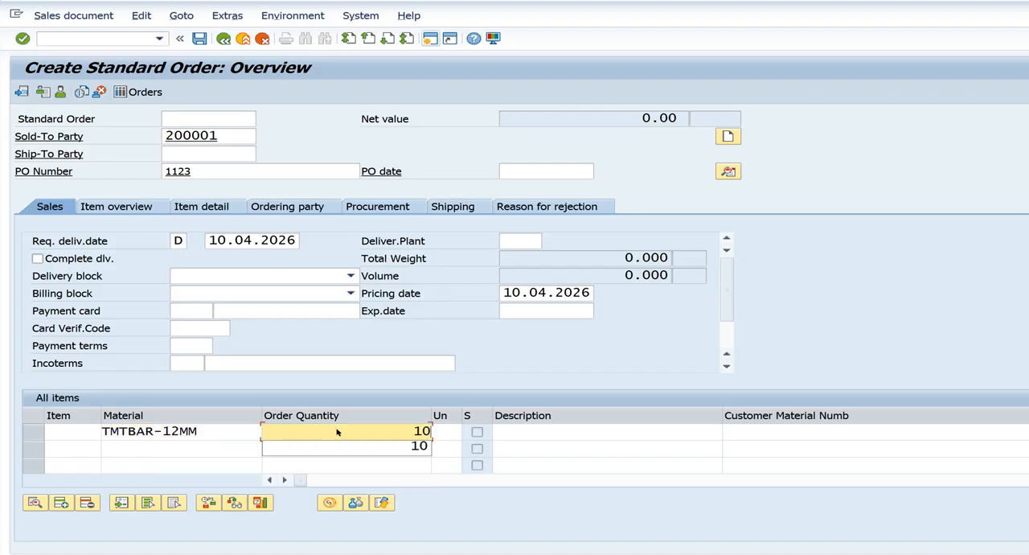
key(Return)
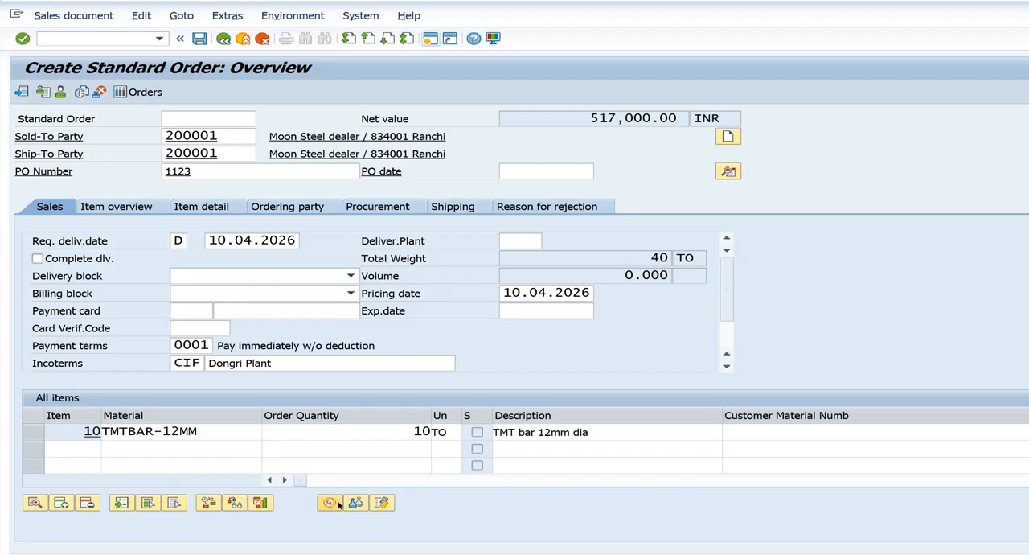
Open the item's pricing conditions for Moon Steel dealer and check the freight ZFRE and the central and state GST values
click(337, 502)
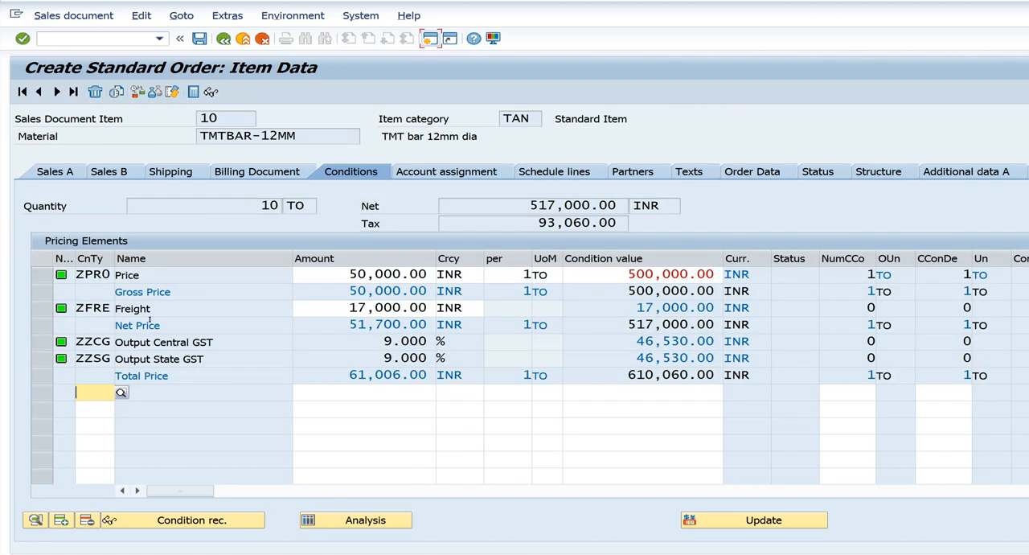
drag(581, 305, 688, 308)
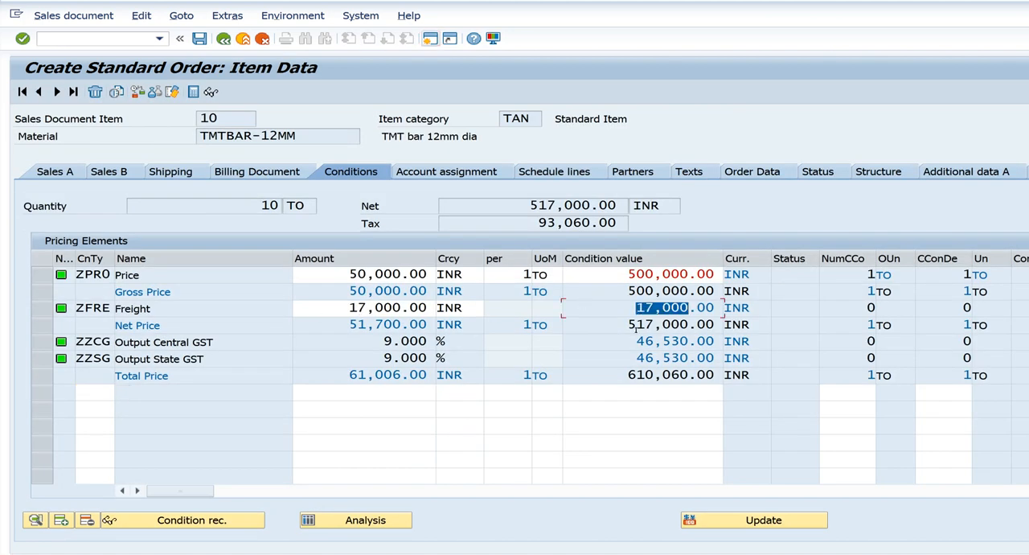
drag(153, 342, 197, 358)
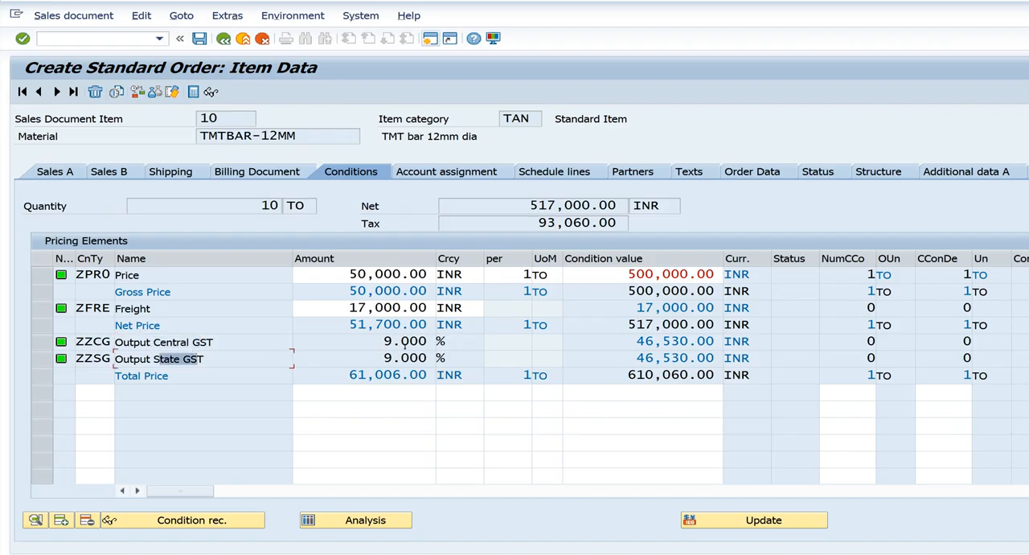
click(634, 341)
click(636, 358)
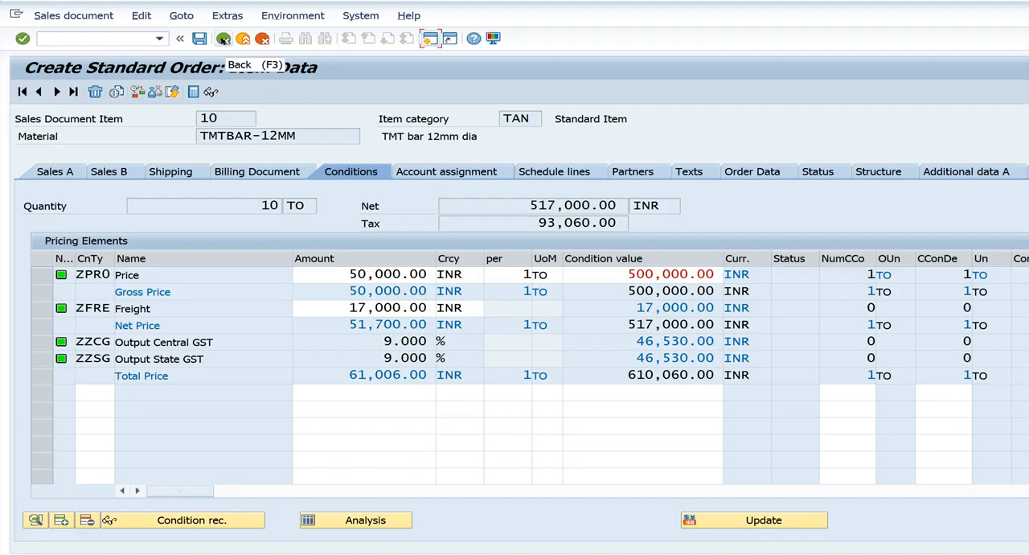
In a free SAP session, run transaction VK11 for condition type ZFRE and switch to displaying its condition records
mouse_move(502, 553)
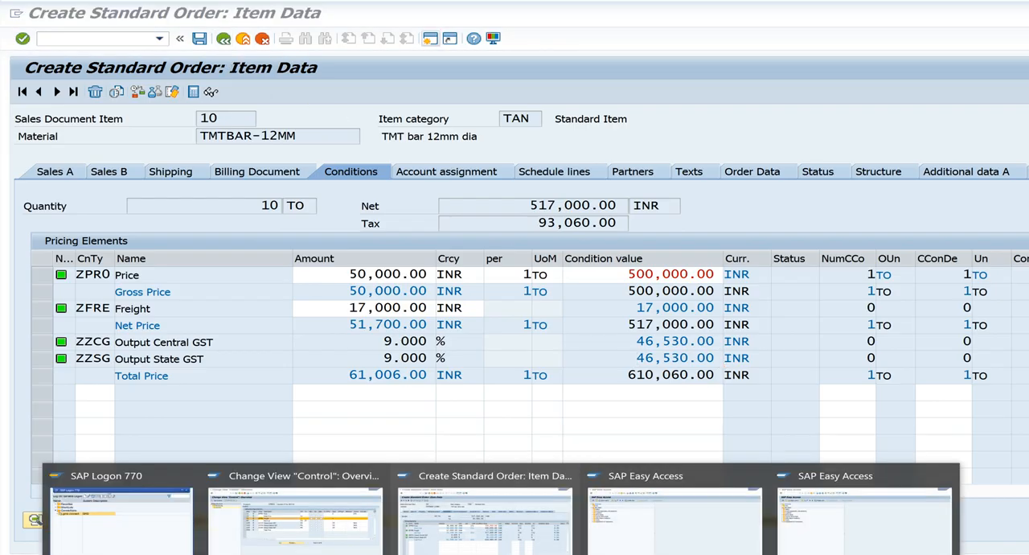
click(680, 523)
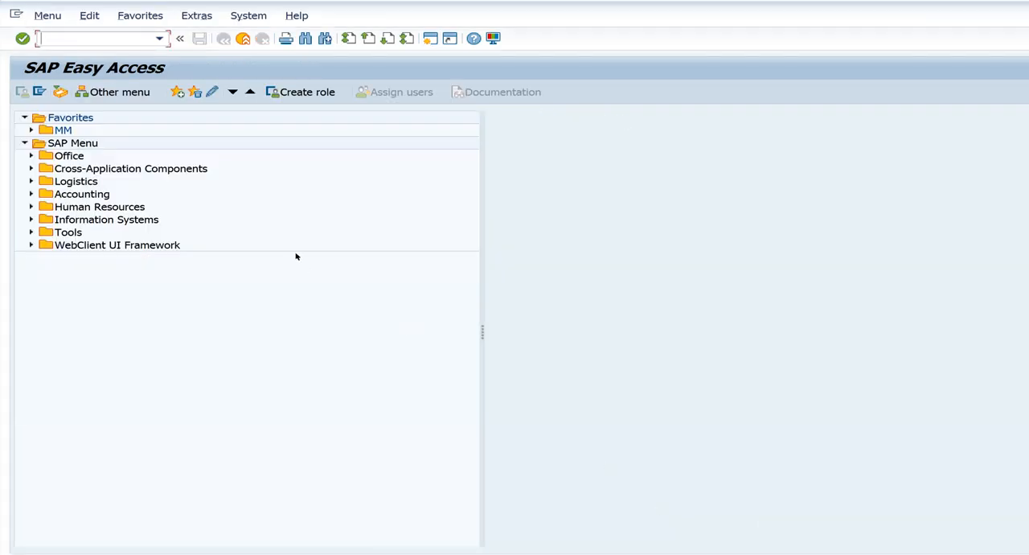
text(vk11)
key(Return)
key(Return)
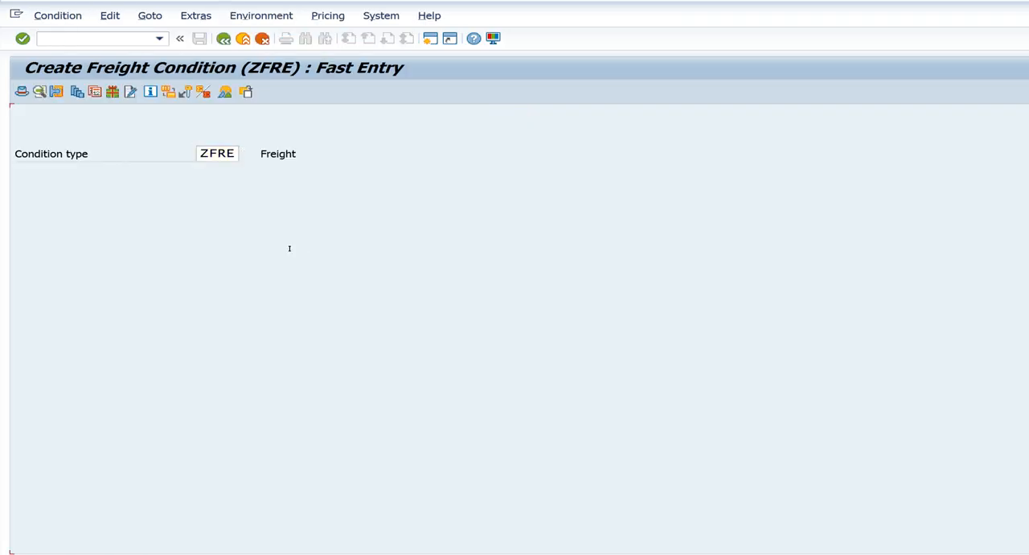
click(58, 15)
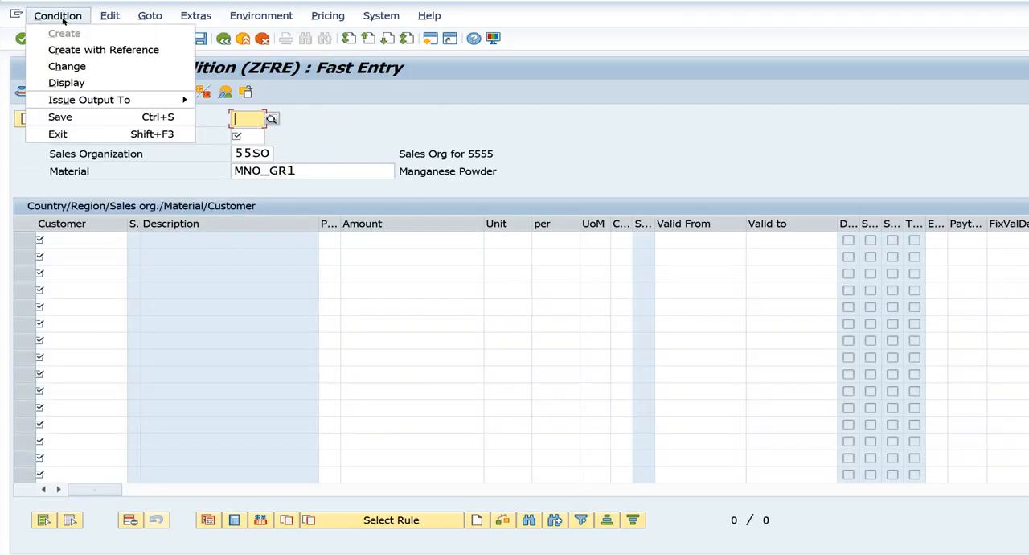
click(81, 83)
Enter country IN, region 13 and material TMTBAR-12MM as selection criteria for the ZFRE freight records
text(in)
key(Tab)
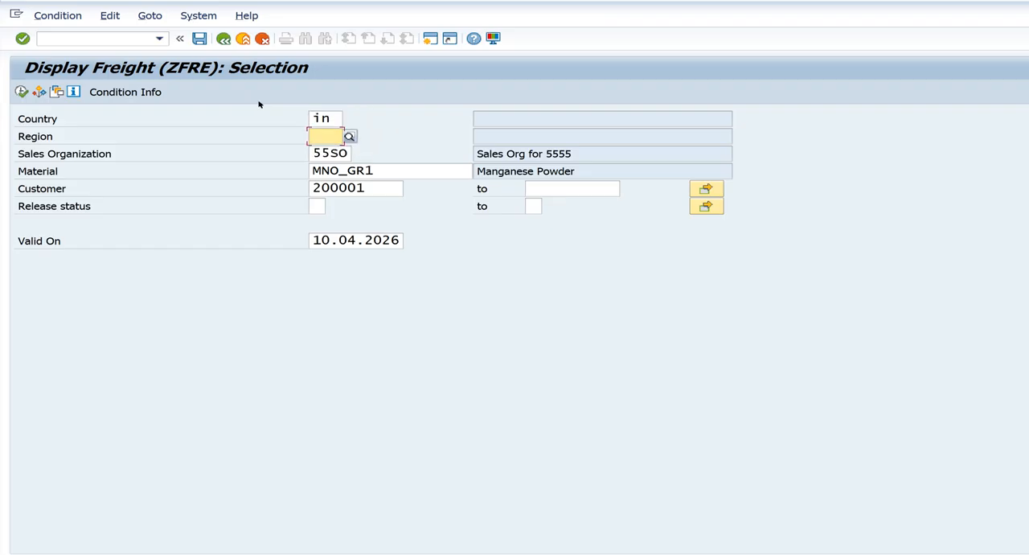
text(13)
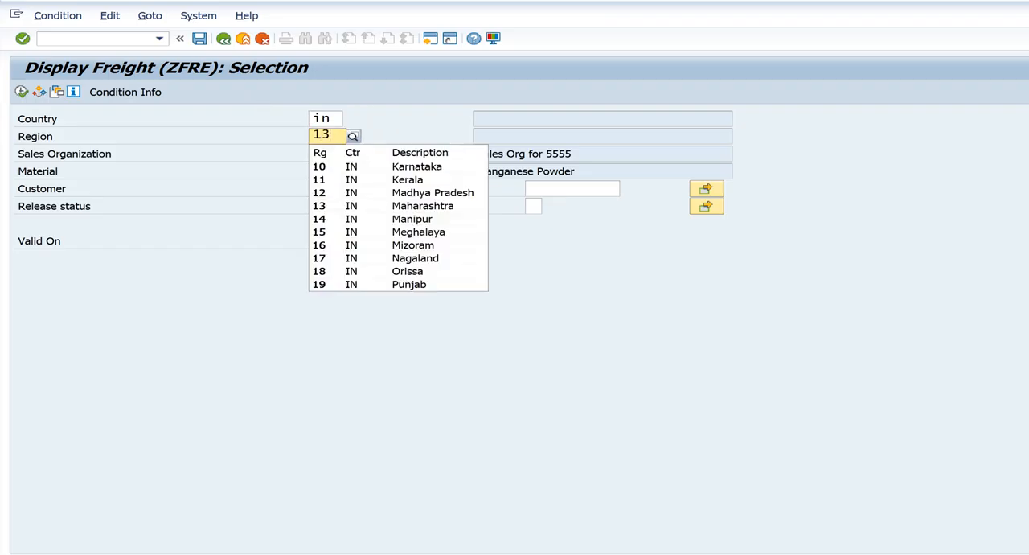
key(Tab)
key(Tab)
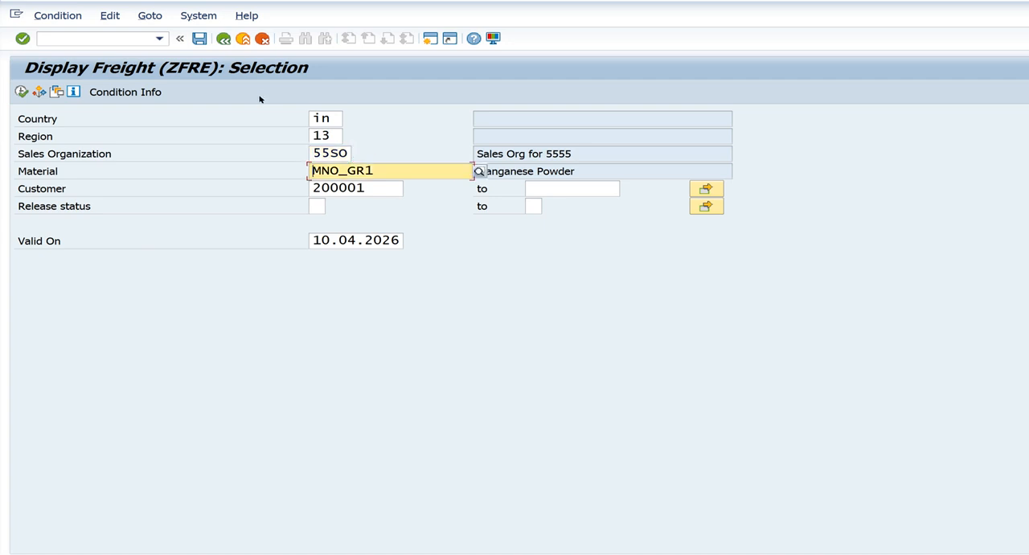
drag(383, 164, 281, 176)
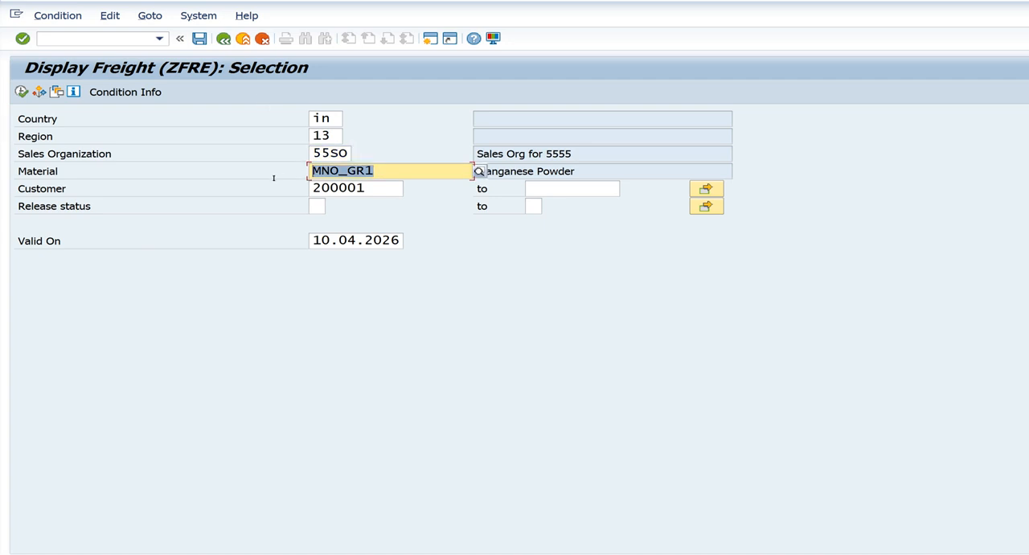
text(t)
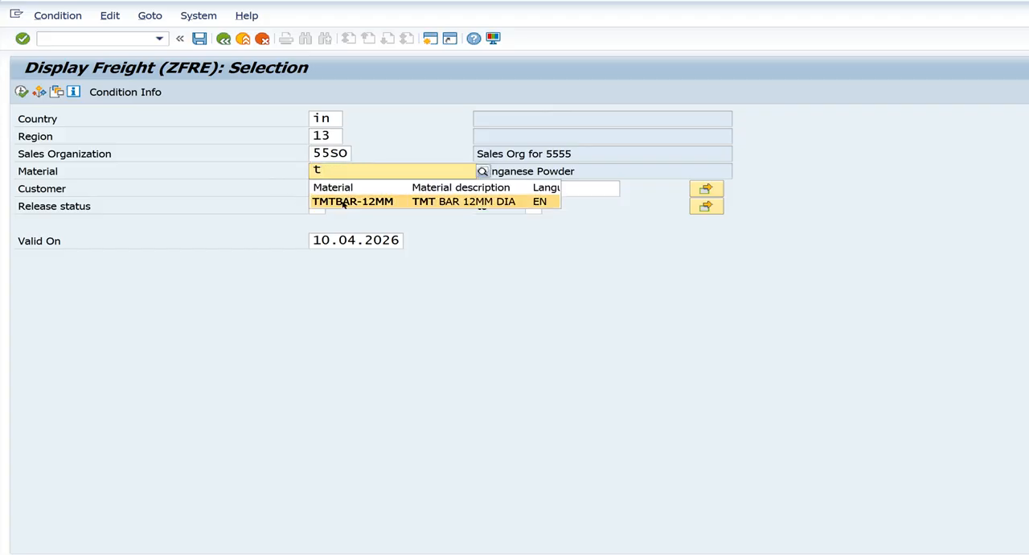
click(349, 202)
Clear the customer restriction, list the matching freight records and check the amount maintained for Ore Syndicate
double_click(350, 187)
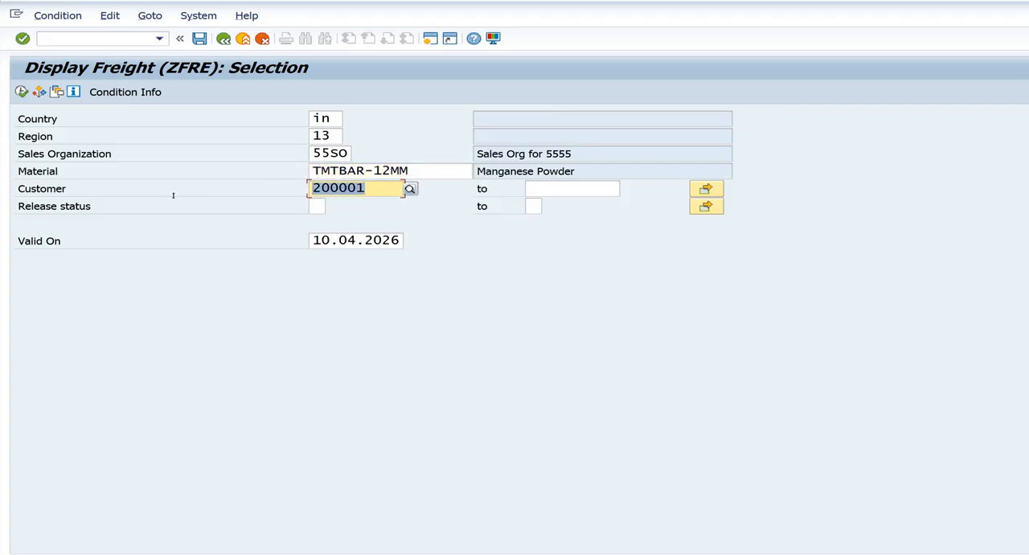
key(Delete)
click(21, 92)
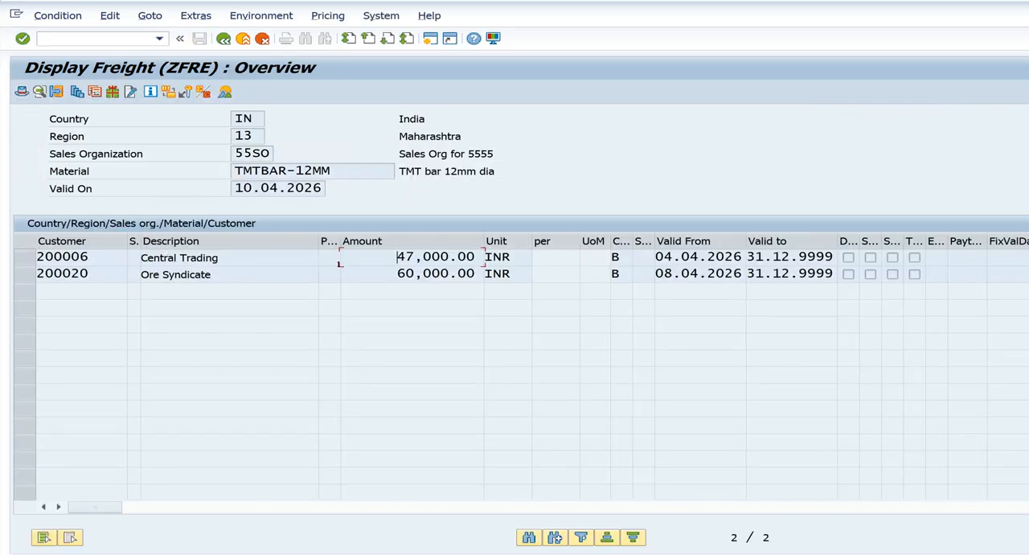
click(172, 273)
click(375, 275)
Return to the freight selection and list the TMTBAR-12MM records for country IN and region 34
click(223, 38)
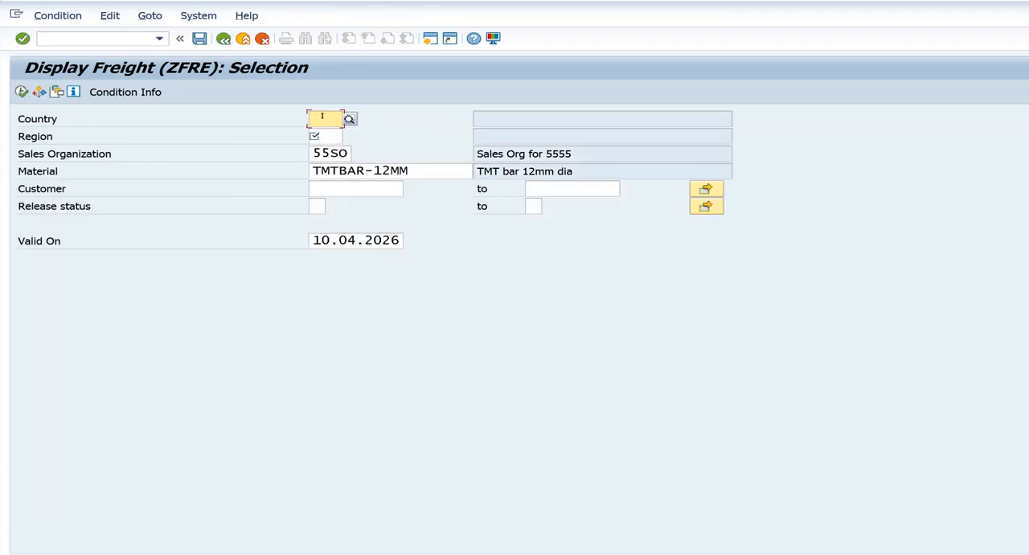
text(ih)
key(Return)
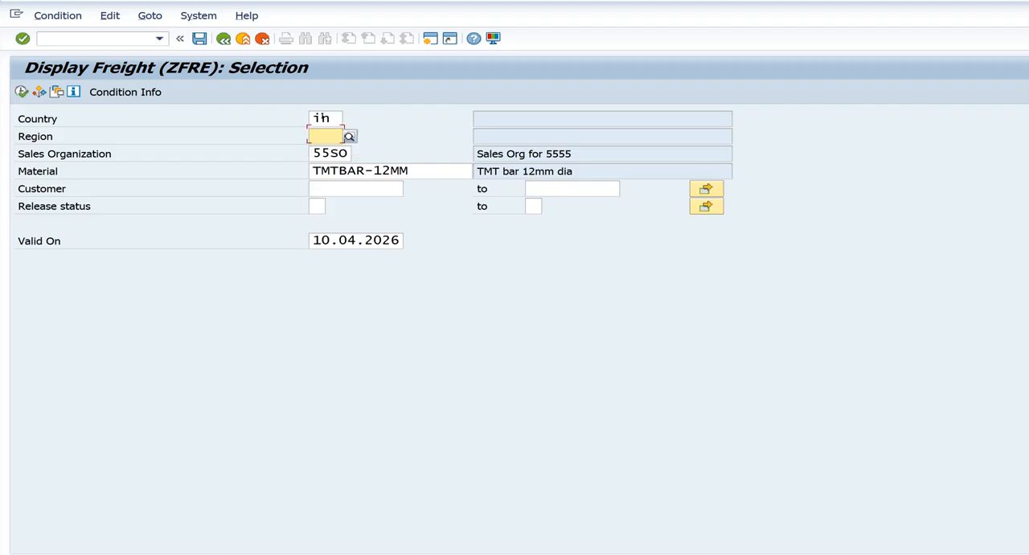
text(34)
key(Return)
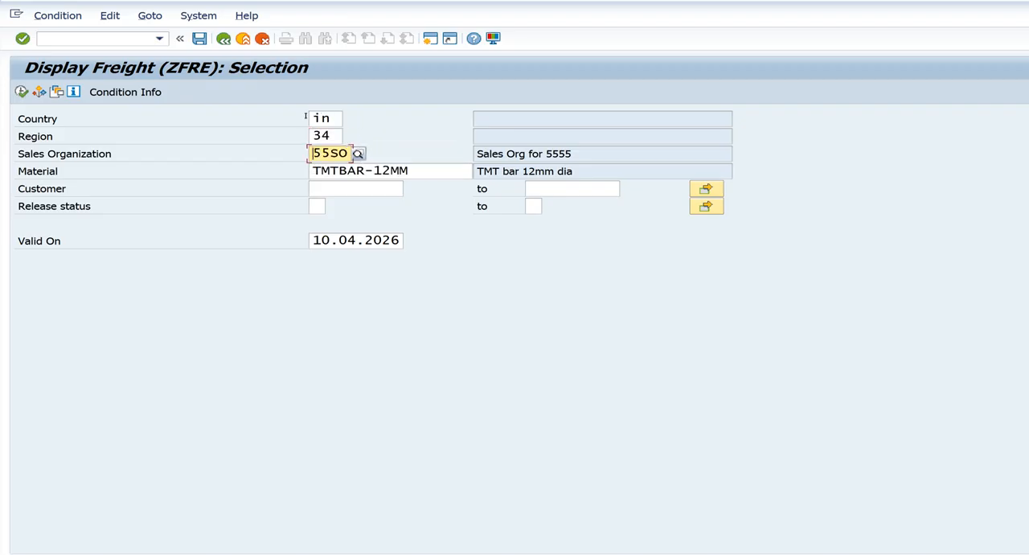
click(21, 91)
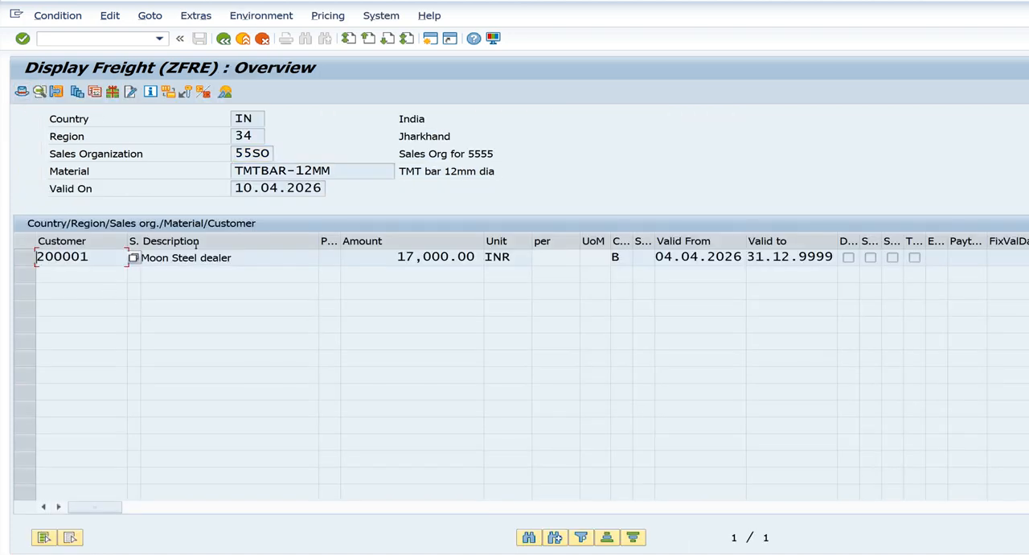
Check the freight amount maintained for Moon Steel dealer and return to the condition type entry for displaying records
click(199, 256)
click(414, 257)
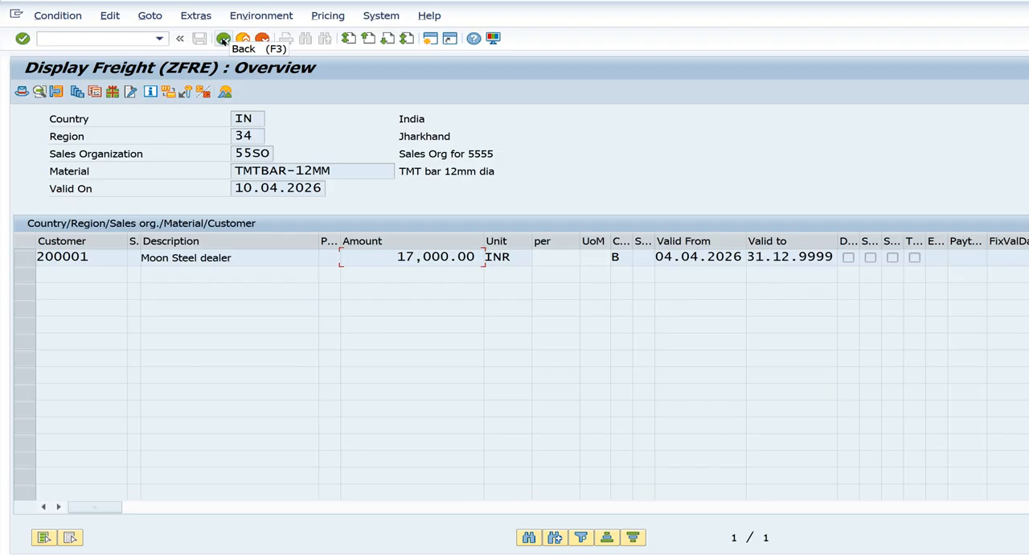
click(223, 40)
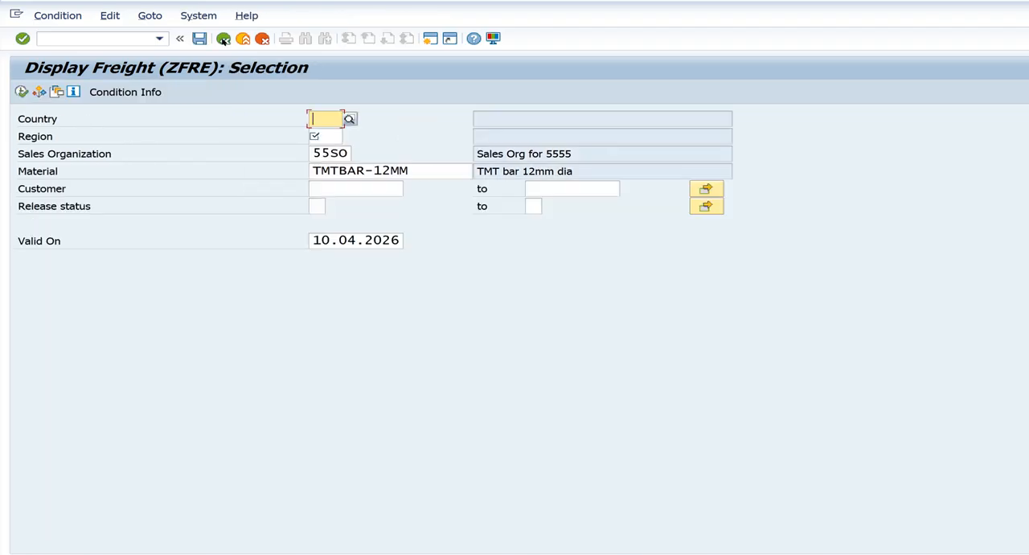
click(223, 40)
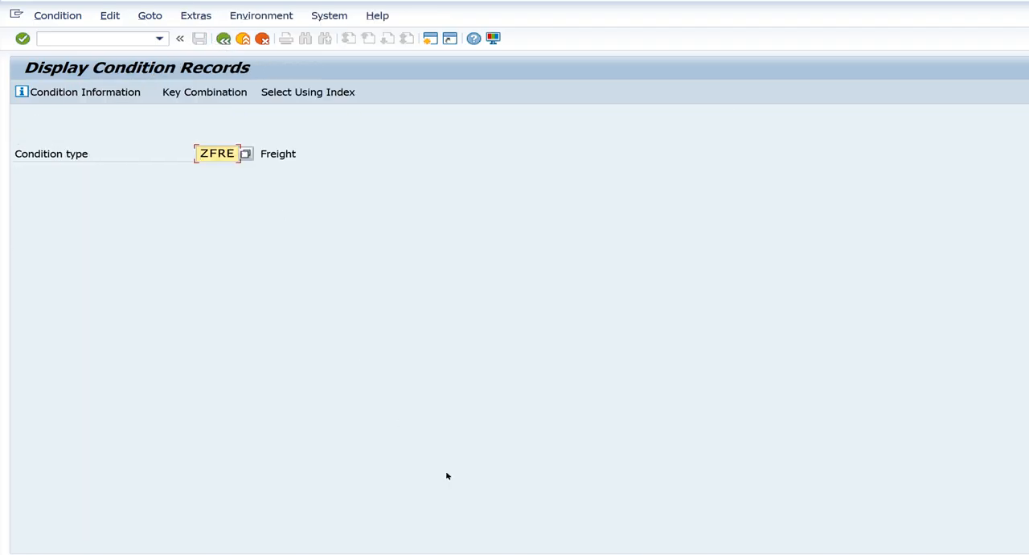
Reopen the ZFRE freight selection and enter country IN, region 13 and material MNO_GR1 as criteria
mouse_move(501, 554)
key(Return)
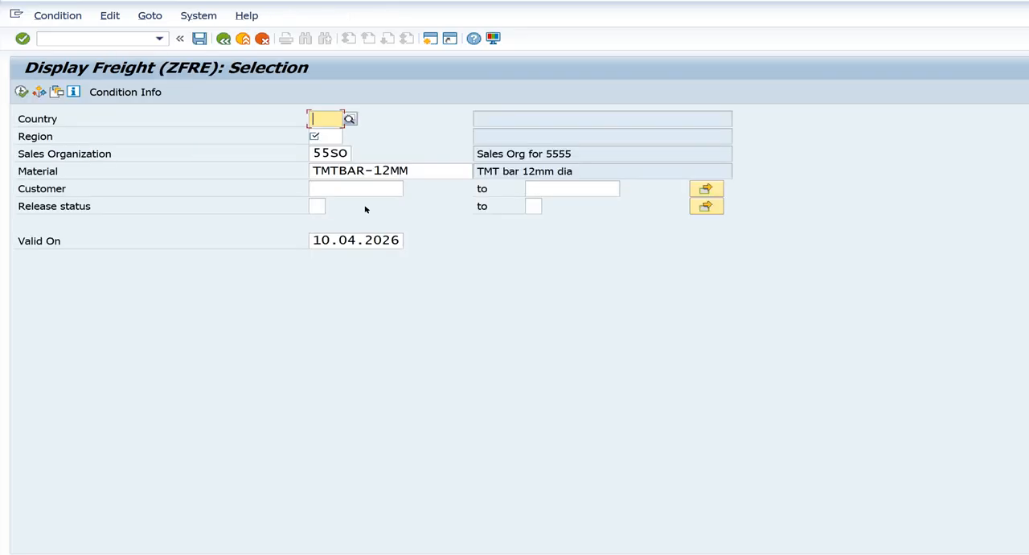
text(in)
key(Tab)
text(13)
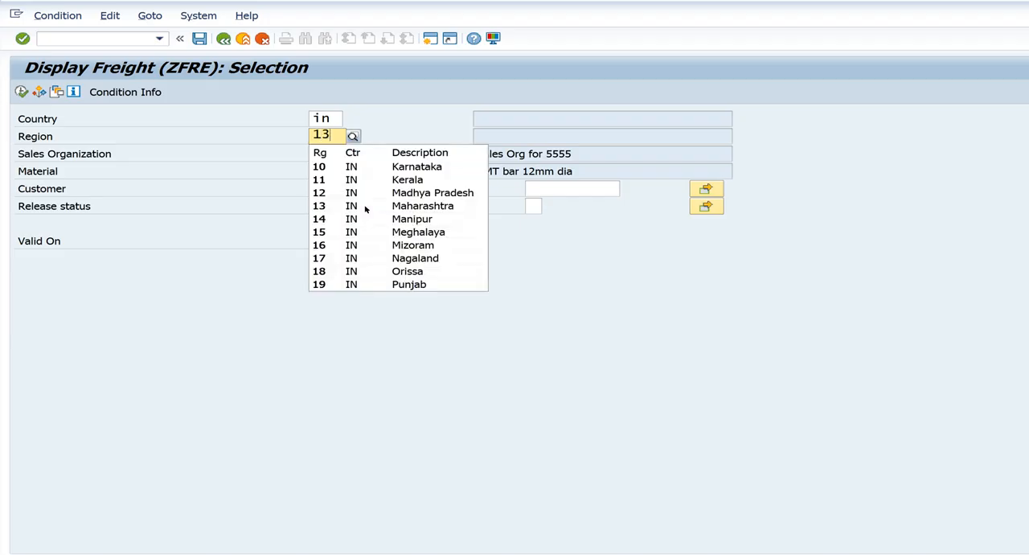
key(Tab)
key(Tab)
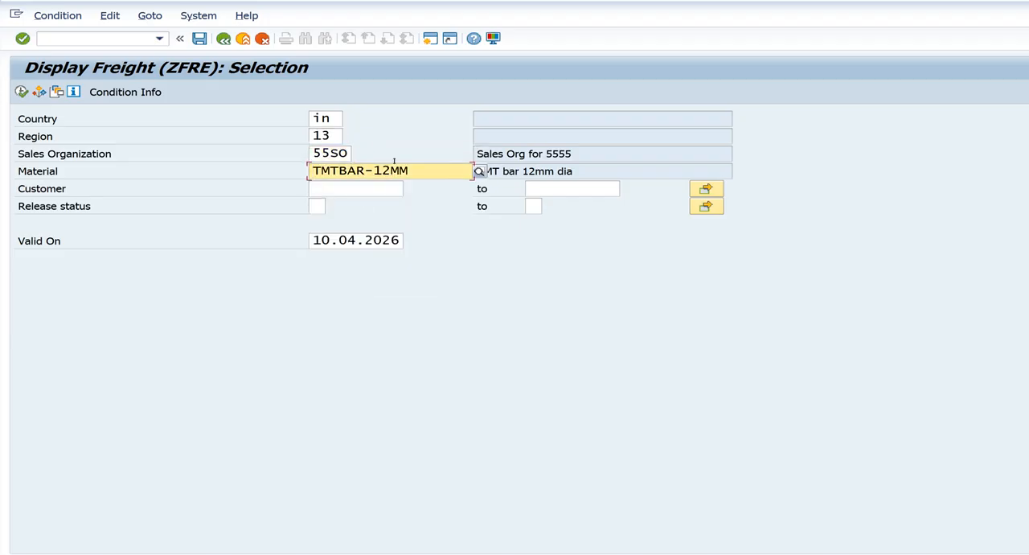
drag(416, 166, 189, 196)
text(mn)
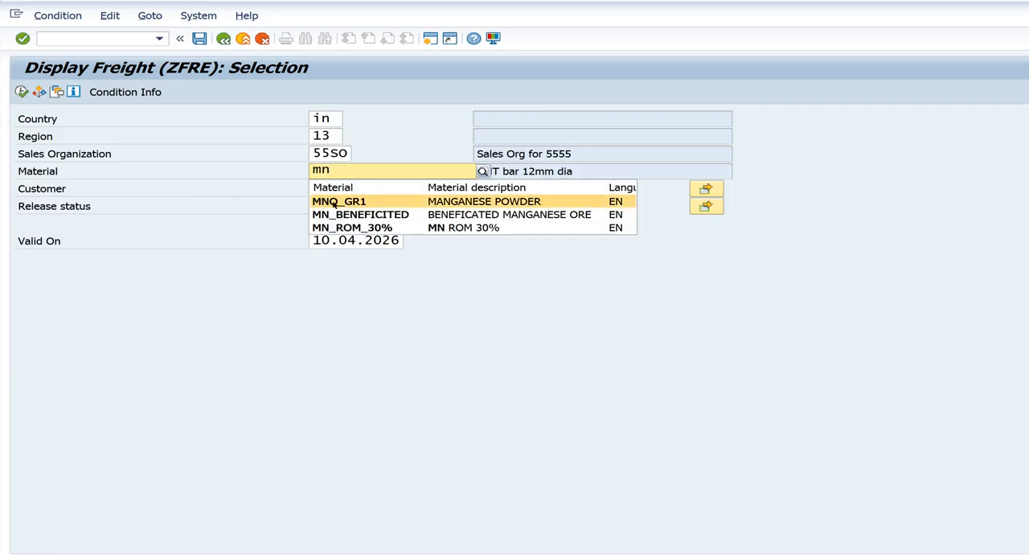
click(334, 202)
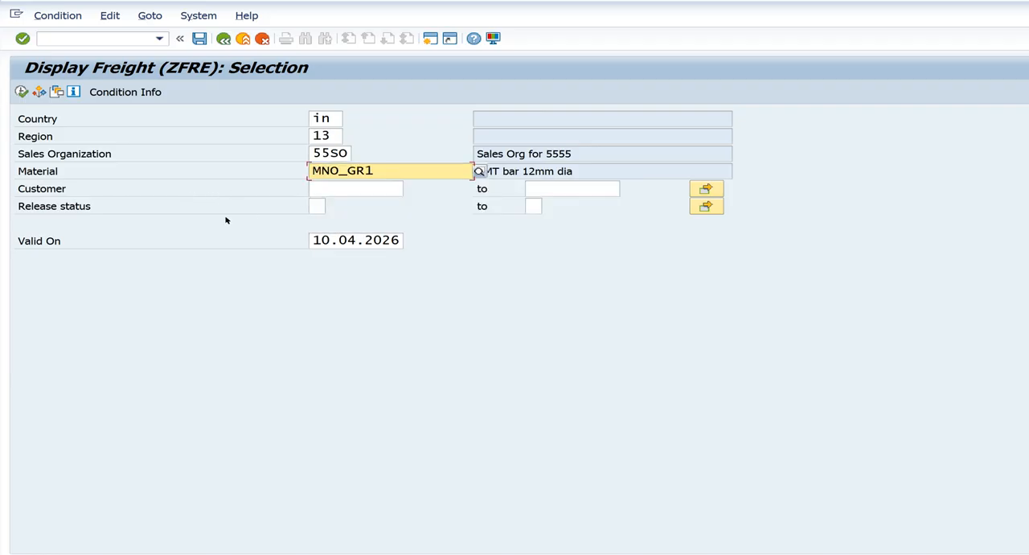
key(Return)
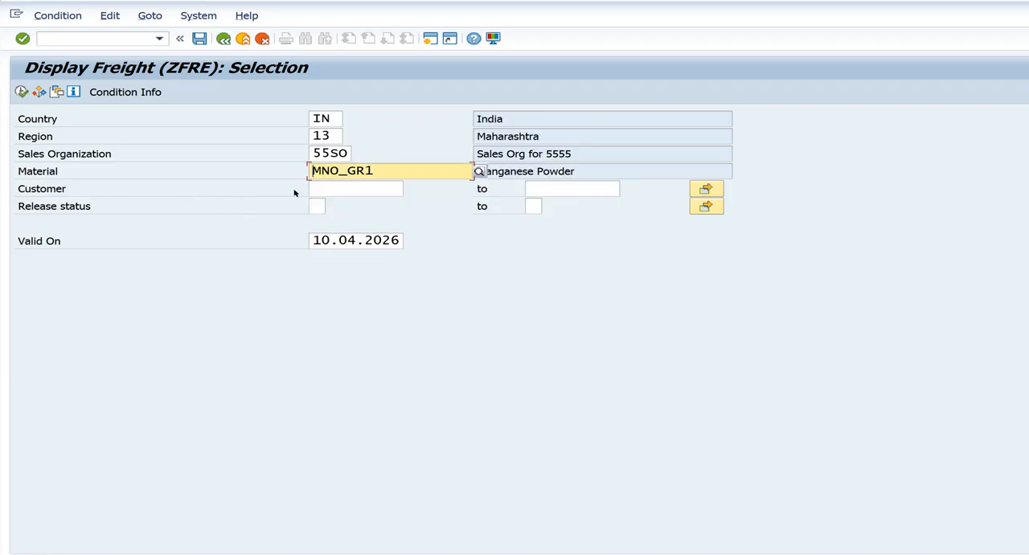
Switch to creating ZFRE freight condition records and enter country IN and region 13 as the key
click(53, 16)
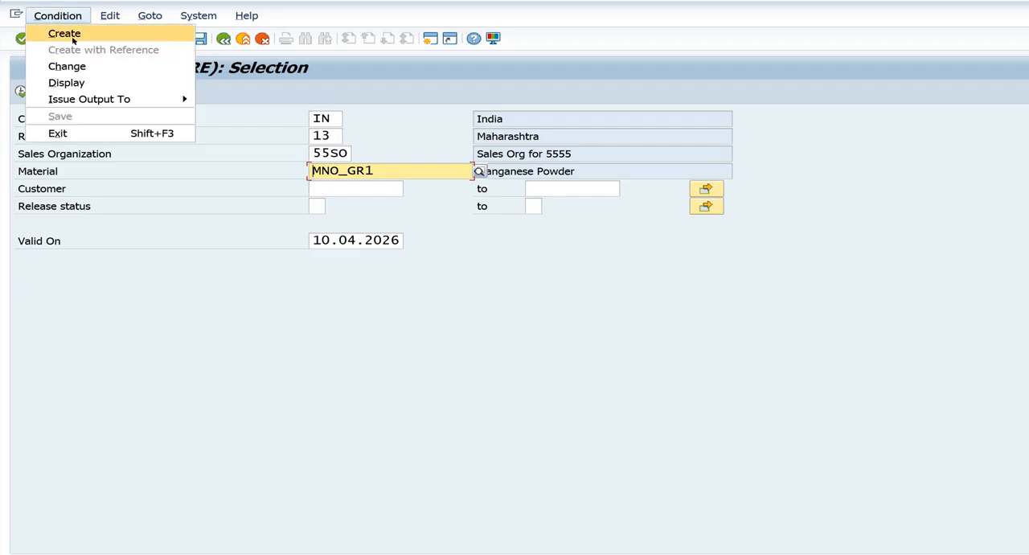
click(66, 34)
text(in)
key(Tab)
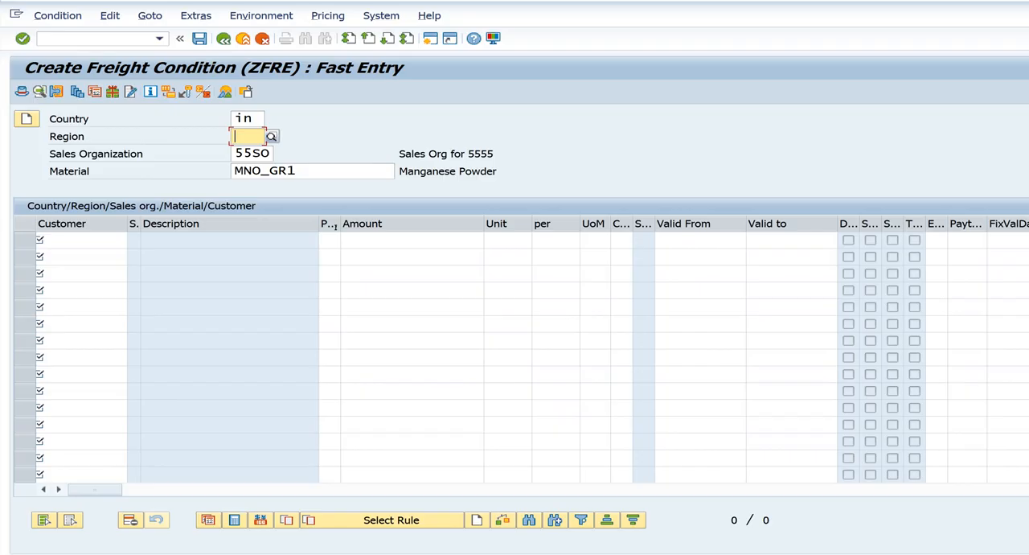
text(13)
key(Tab)
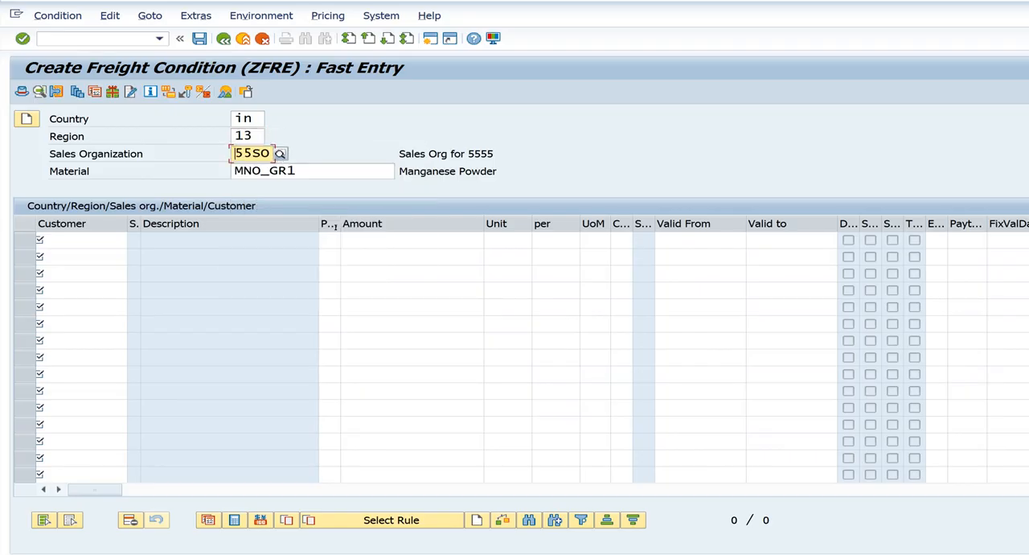
Enter a freight record for customer Central Trading with an amount of 50,000 INR, leaving it unsaved
click(65, 241)
text(2)
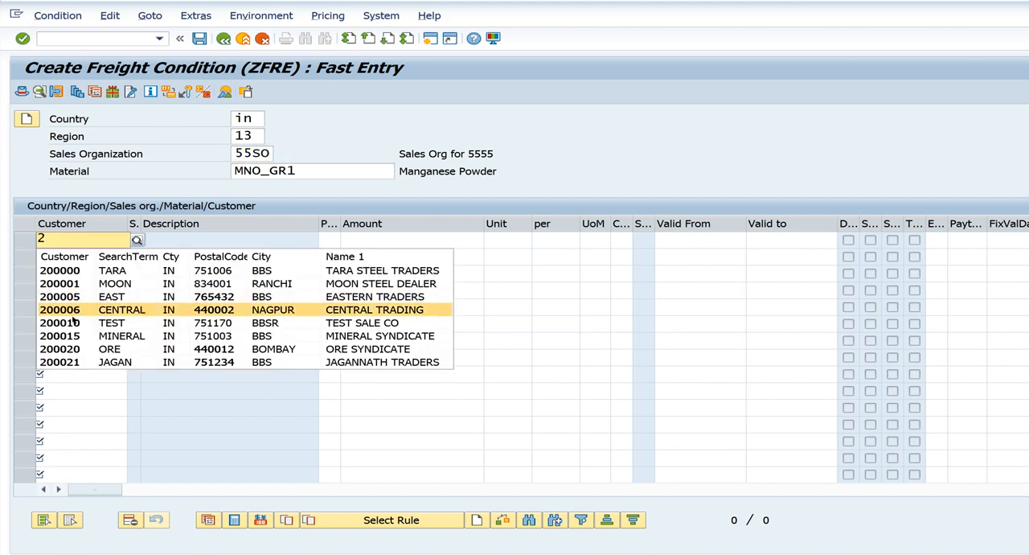
click(74, 316)
click(394, 237)
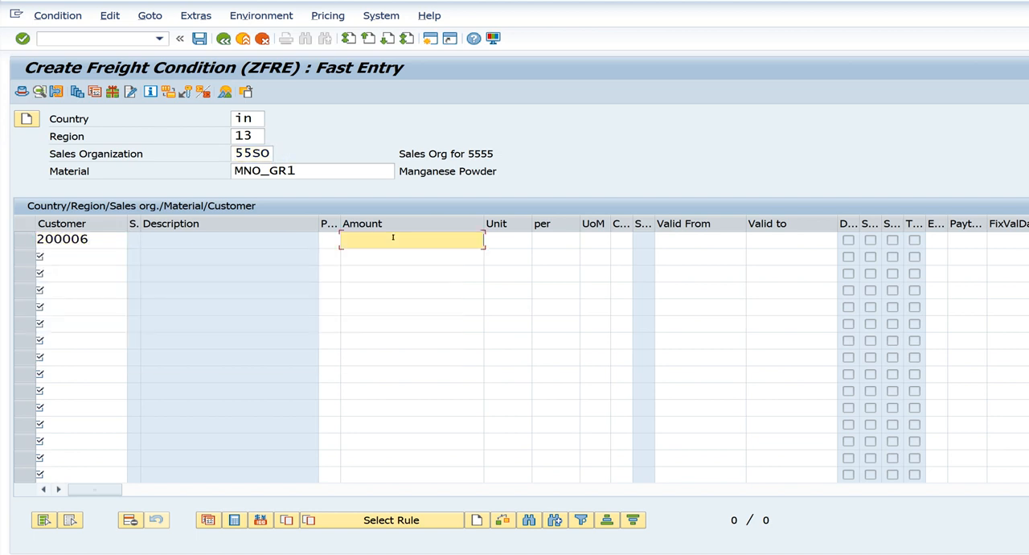
text(50)
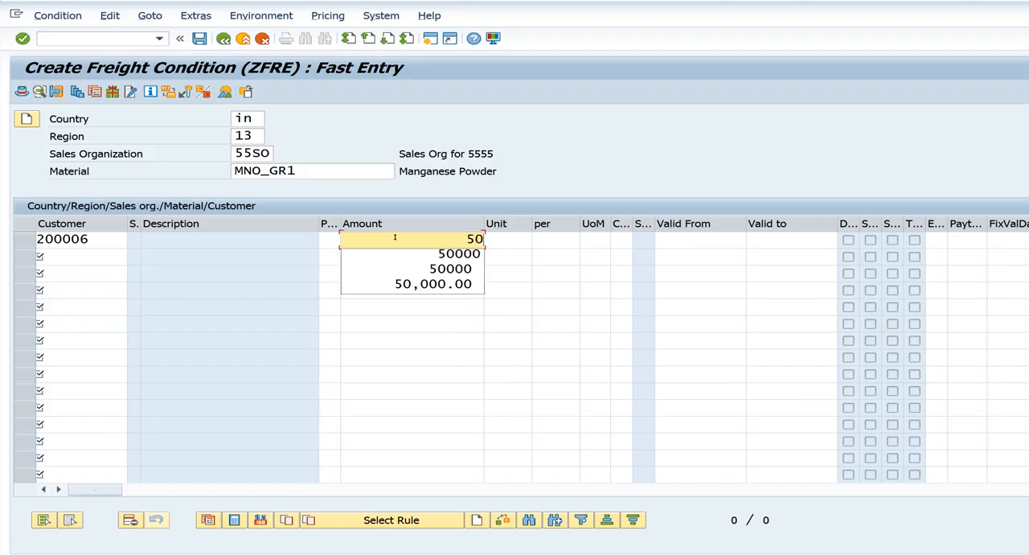
click(452, 254)
key(Return)
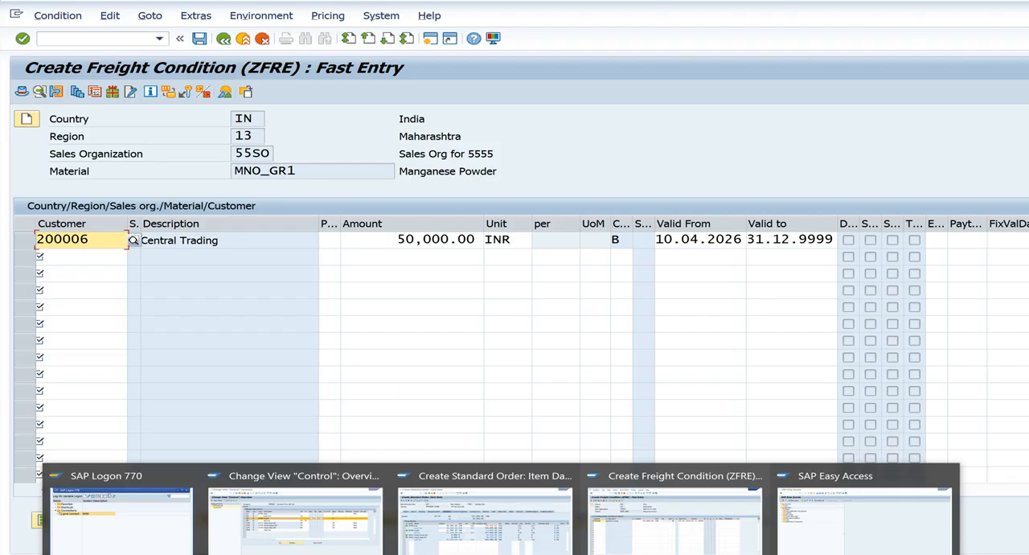
In the free SAP session, start a ZOR sales order with VA01 for sold-to party Central Trading and enter a PO number
click(868, 532)
text(va01)
key(Return)
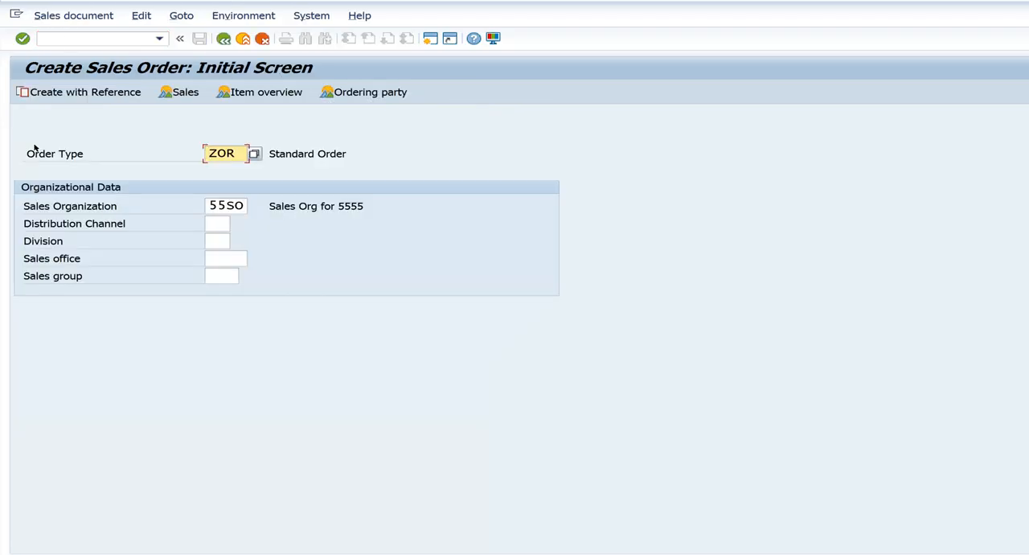
key(Return)
text(2)
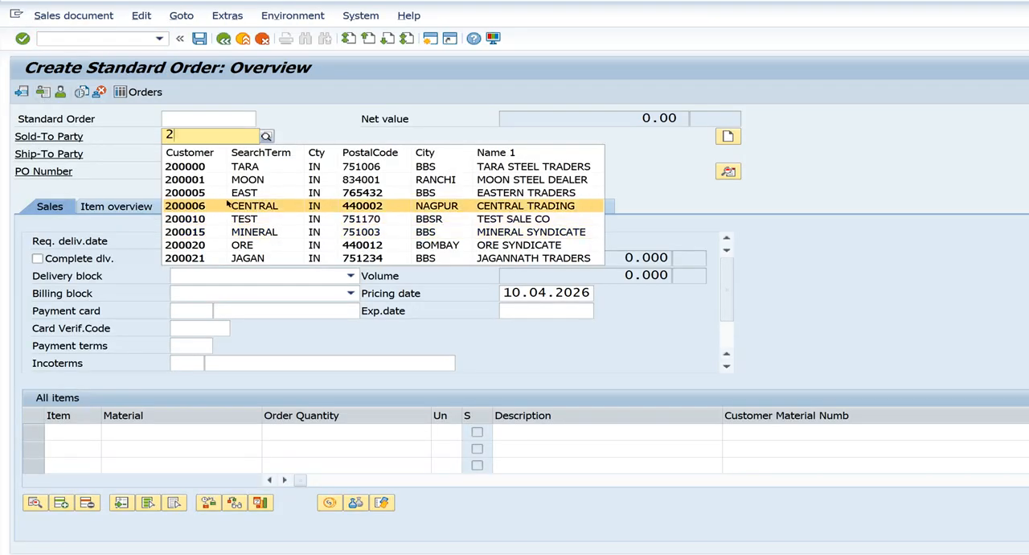
click(227, 206)
click(218, 171)
text(1)
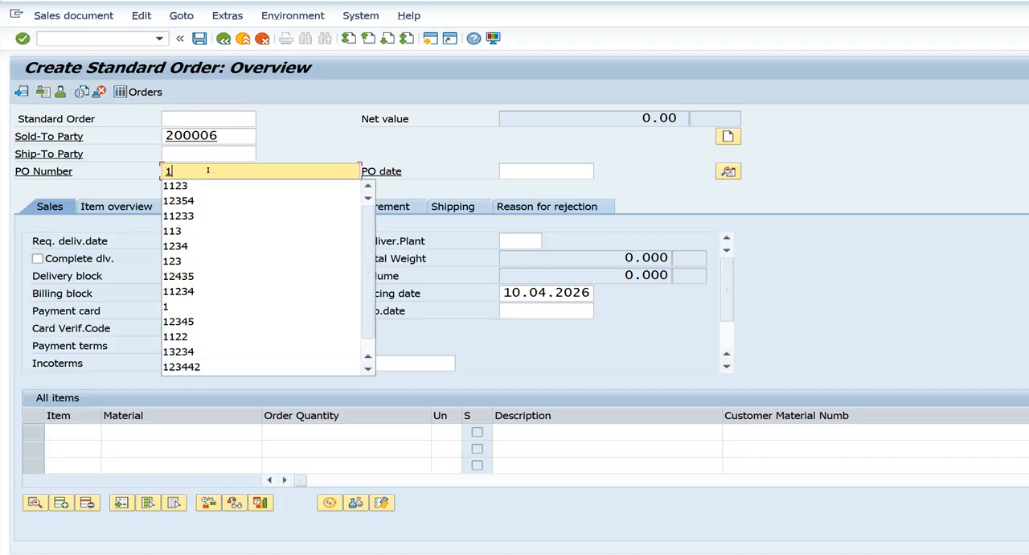
click(208, 193)
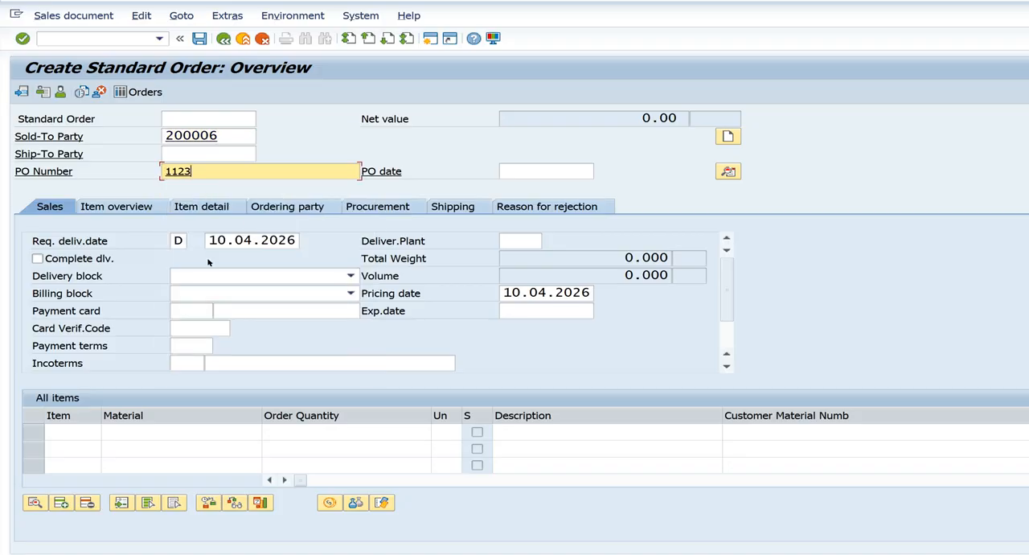
Add material MNO_GR1 with an order quantity of 10 as the first item of the Central Trading order
click(196, 430)
text(MN)
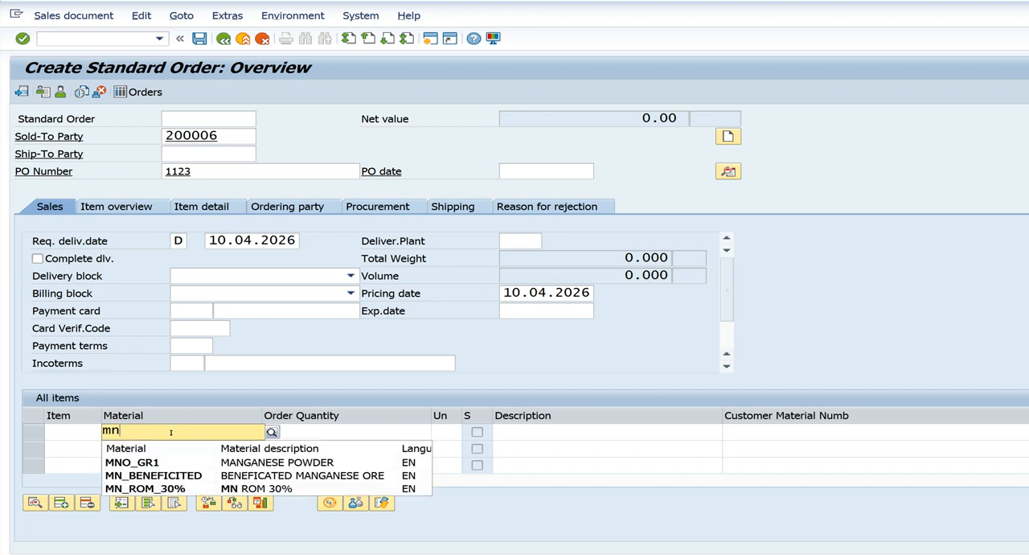
click(162, 457)
click(299, 430)
text(10)
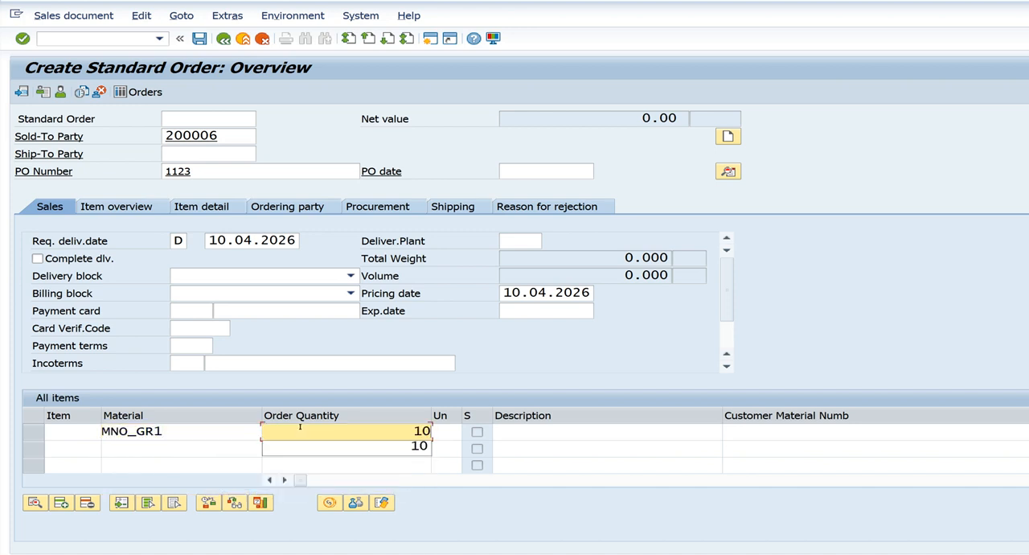
key(Return)
Open the pricing conditions of the MNO_GR1 item and check which condition types are determined before the freight record is saved
click(329, 502)
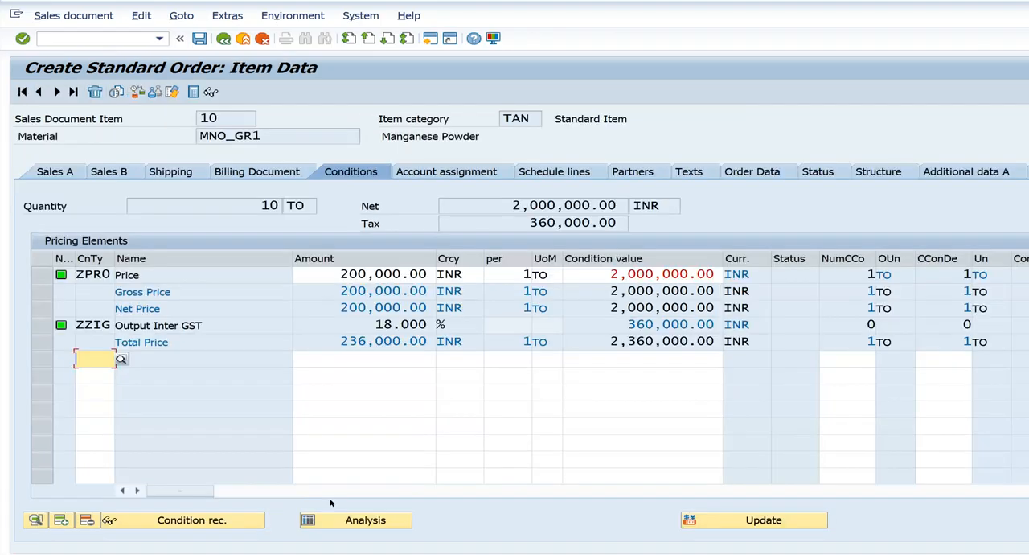
click(113, 274)
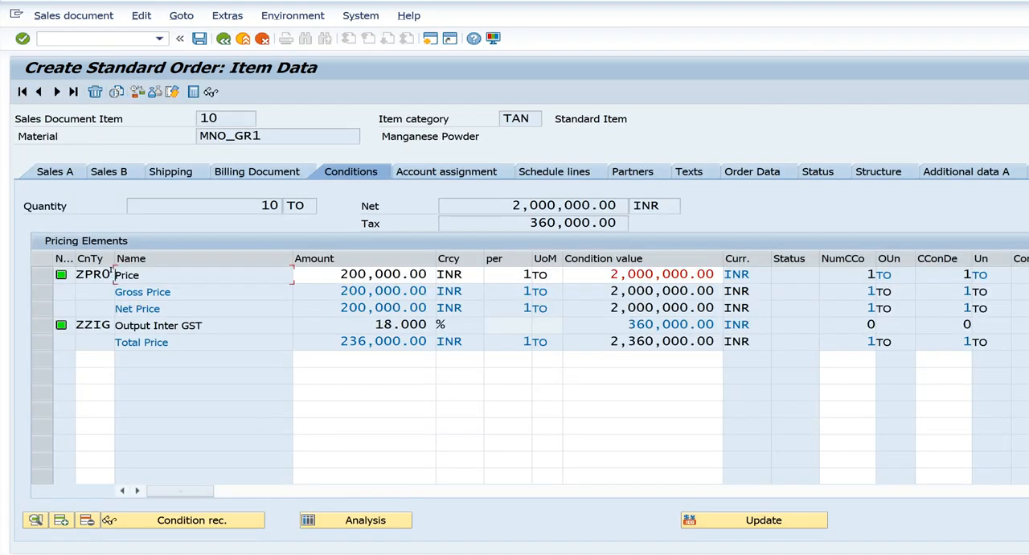
click(88, 324)
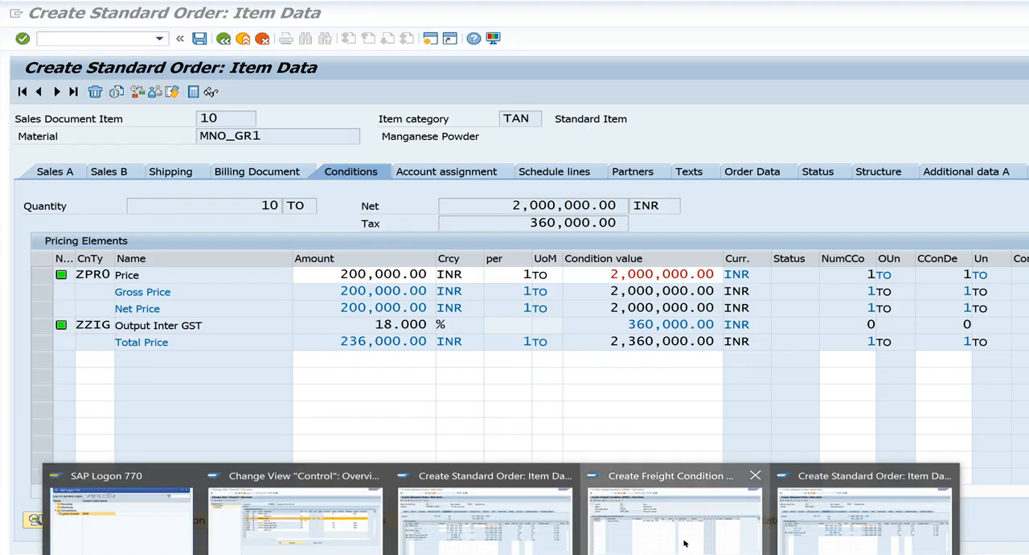
Return to the freight condition session and save the ZFRE record for Central Trading
click(684, 543)
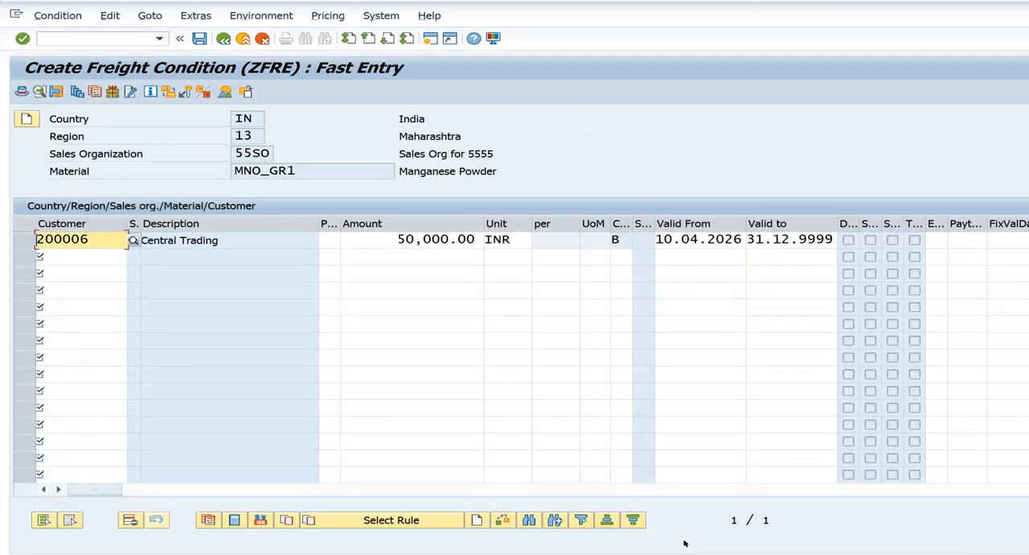
click(199, 38)
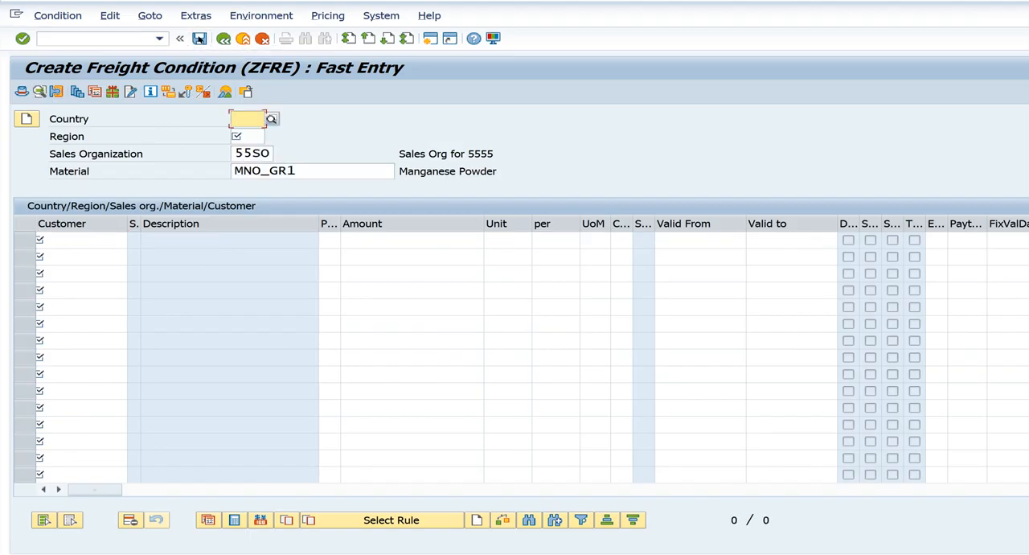
click(199, 39)
Switch back to the Central Trading test order, discard it without saving and leave order creation
click(501, 554)
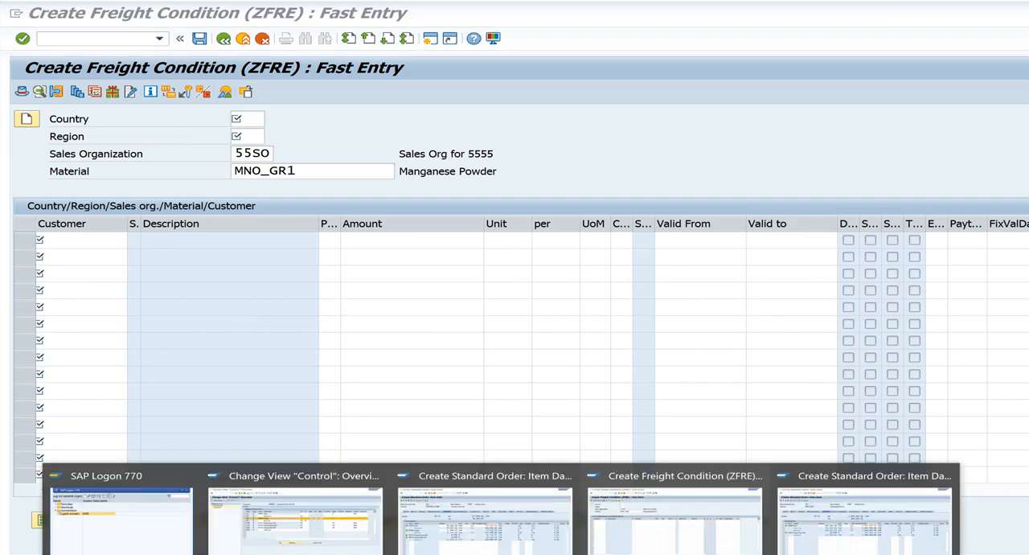
click(809, 545)
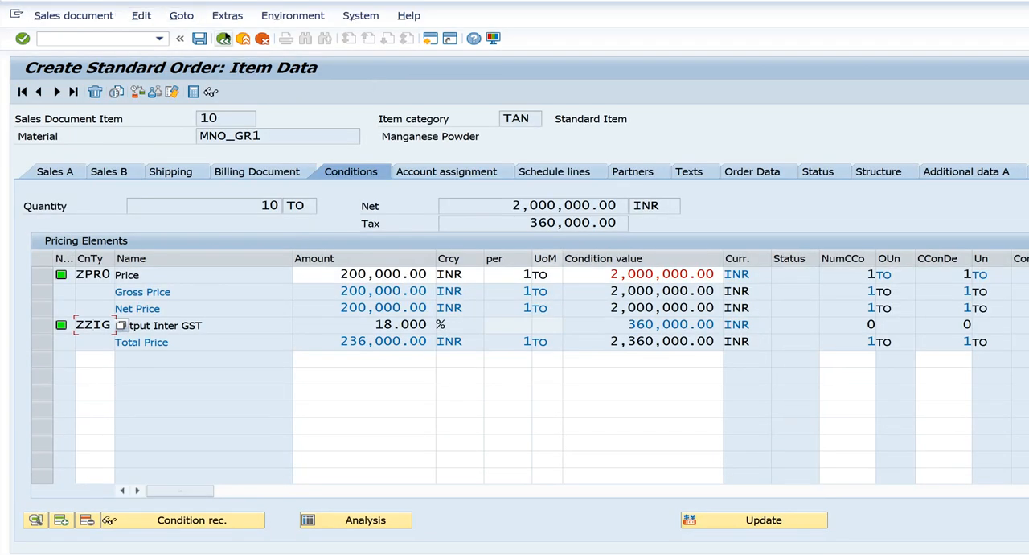
click(223, 38)
click(224, 39)
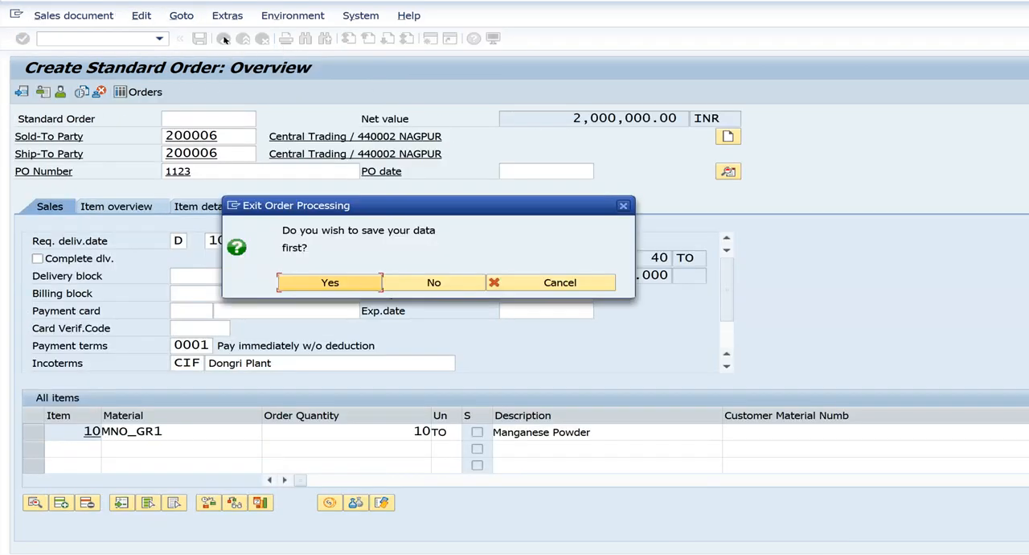
click(432, 280)
click(224, 39)
Start a new ZOR sales order with VA01 for sold-to party Central Trading and enter a PO number
text(va01)
key(Return)
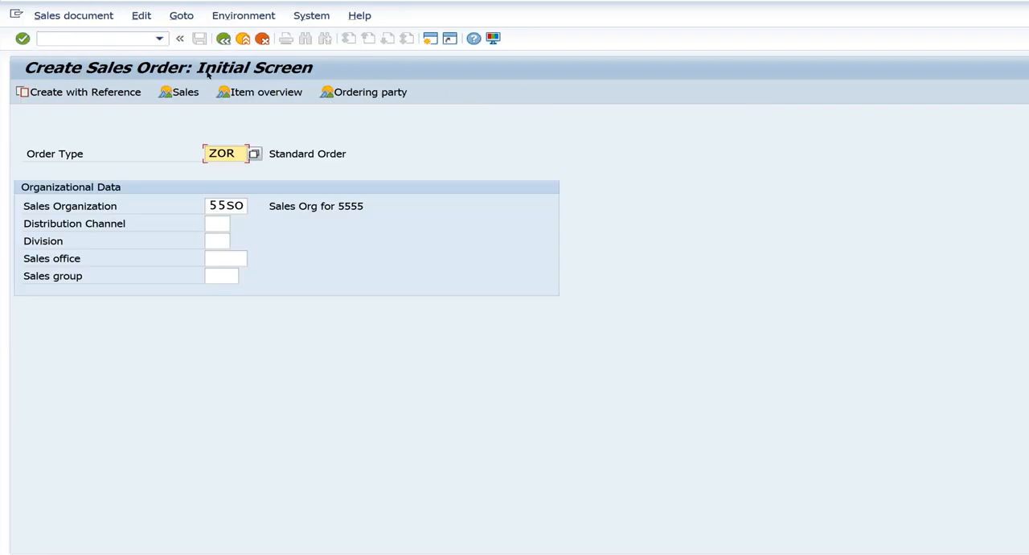
key(Return)
text(2)
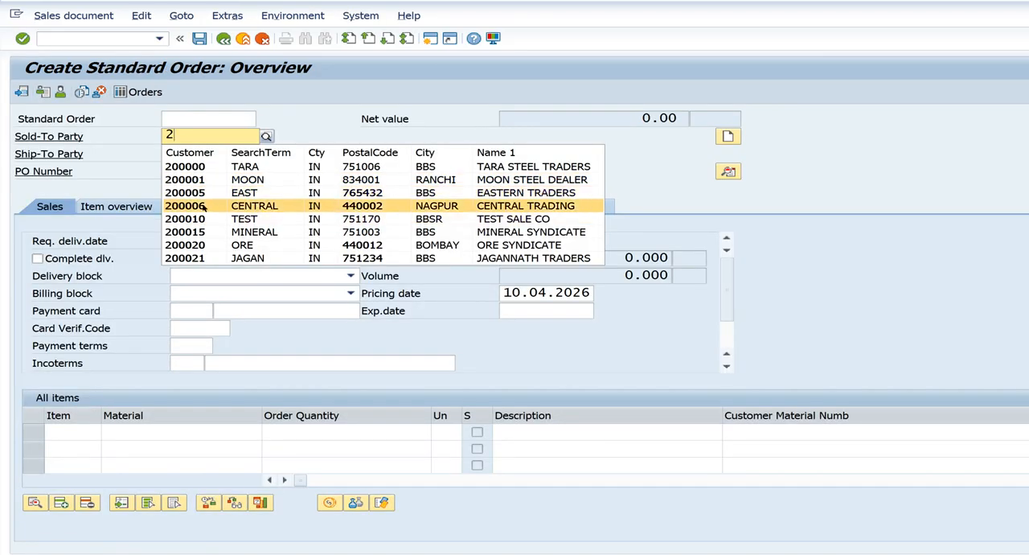
click(204, 211)
key(Tab)
key(Tab)
text(1)
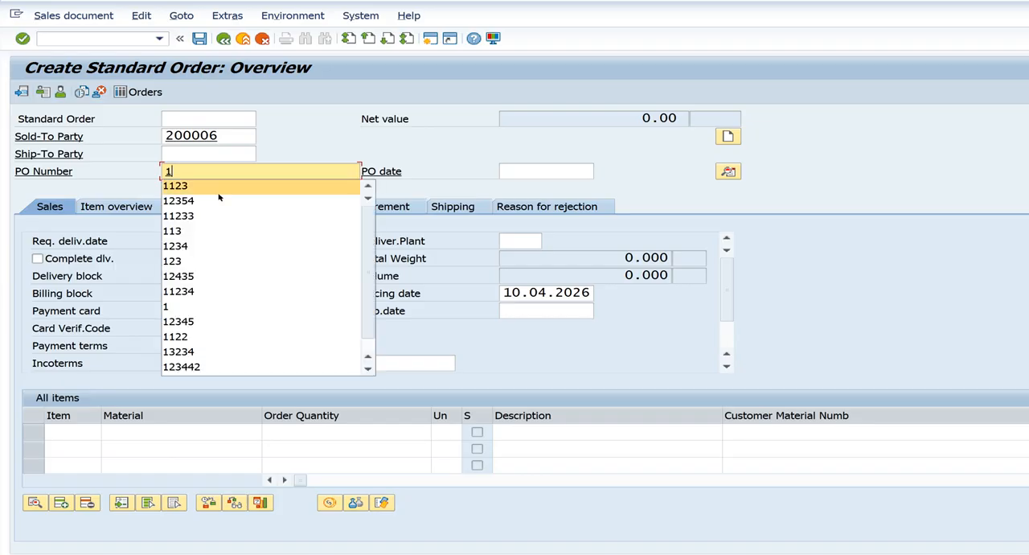
click(218, 201)
Enter material MNO_GR1 with quantity 10 as the item of the new Central Trading order
click(185, 430)
text(mn)
click(161, 461)
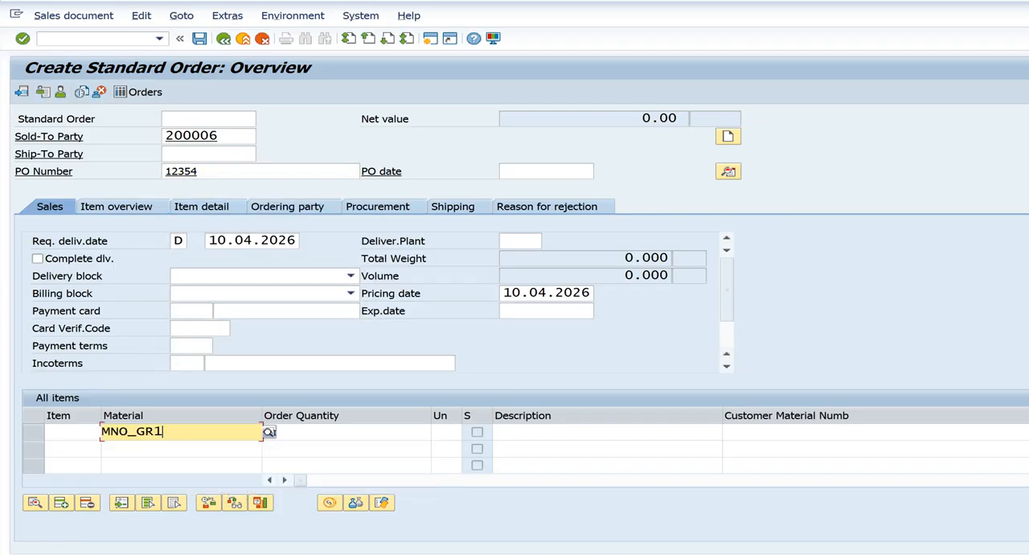
click(286, 428)
text(10)
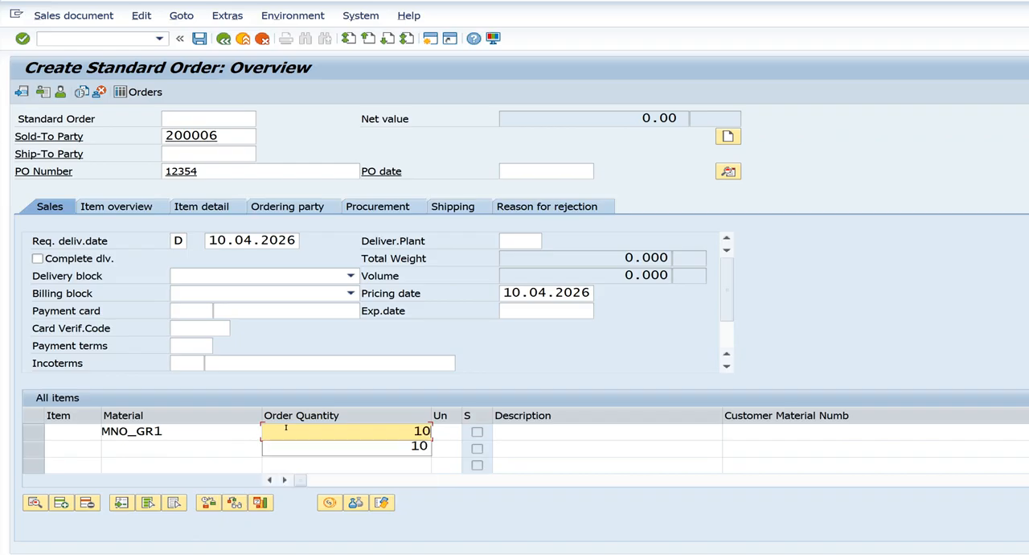
key(Return)
Open the new order item's pricing conditions and check the amount and condition value of the ZFRE freight line
click(330, 502)
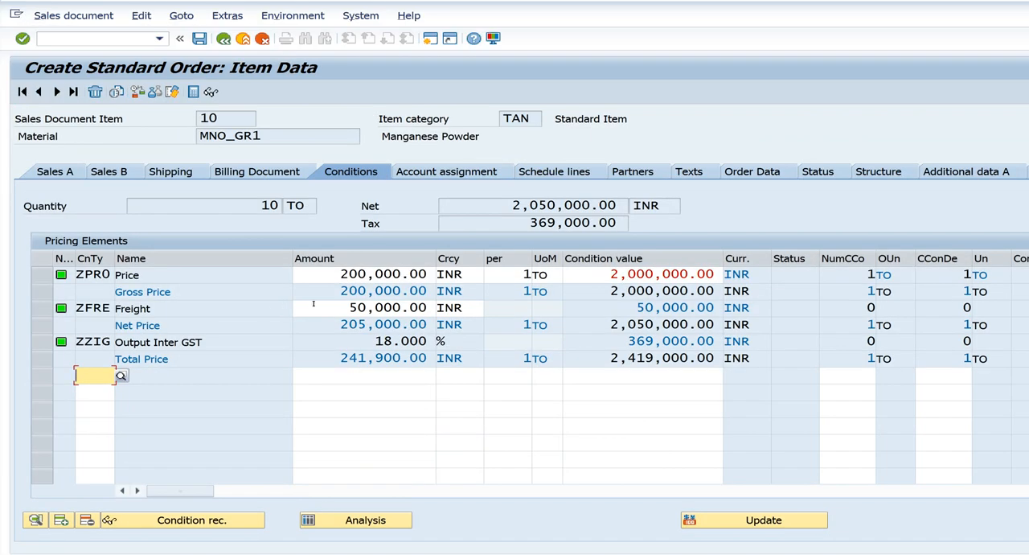
click(313, 304)
click(590, 294)
click(334, 301)
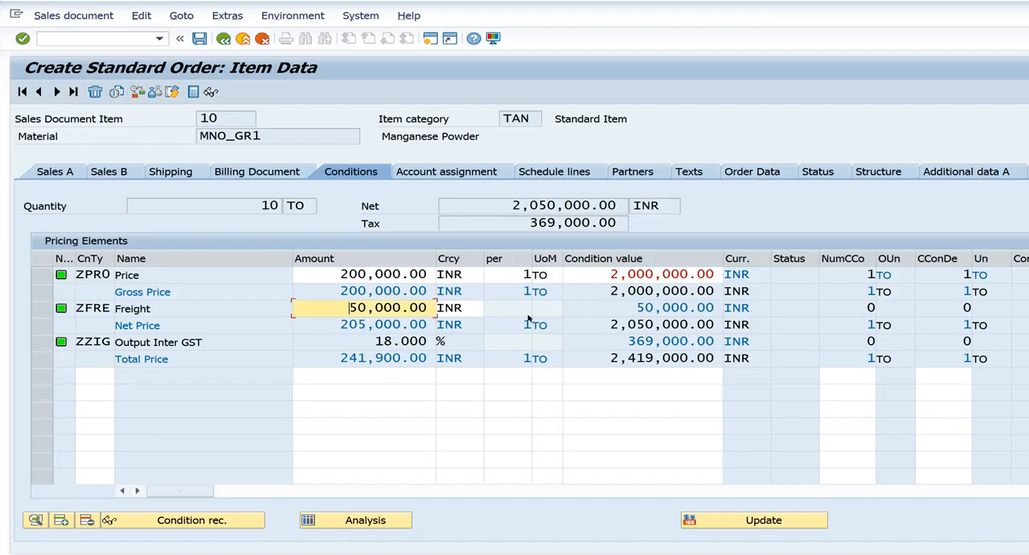
click(622, 304)
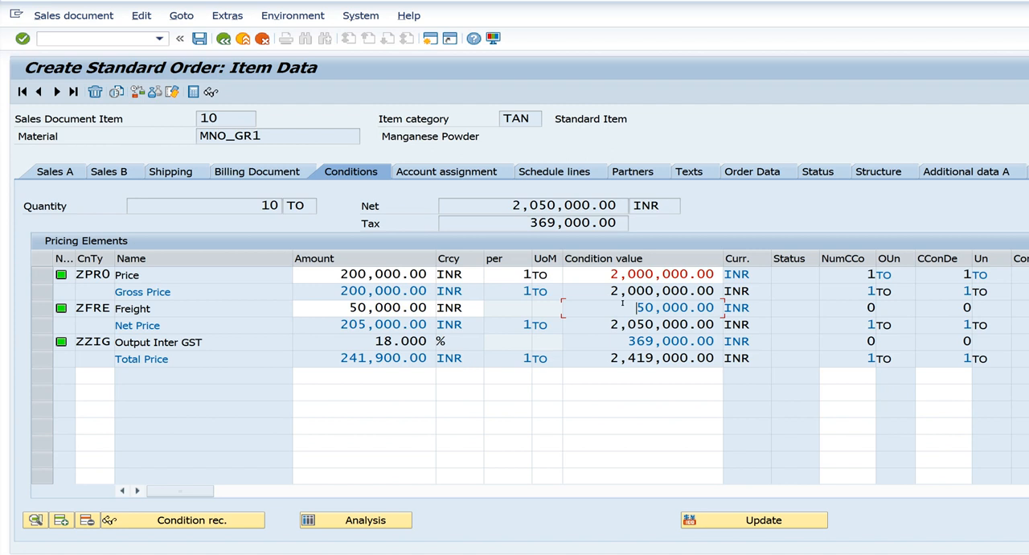